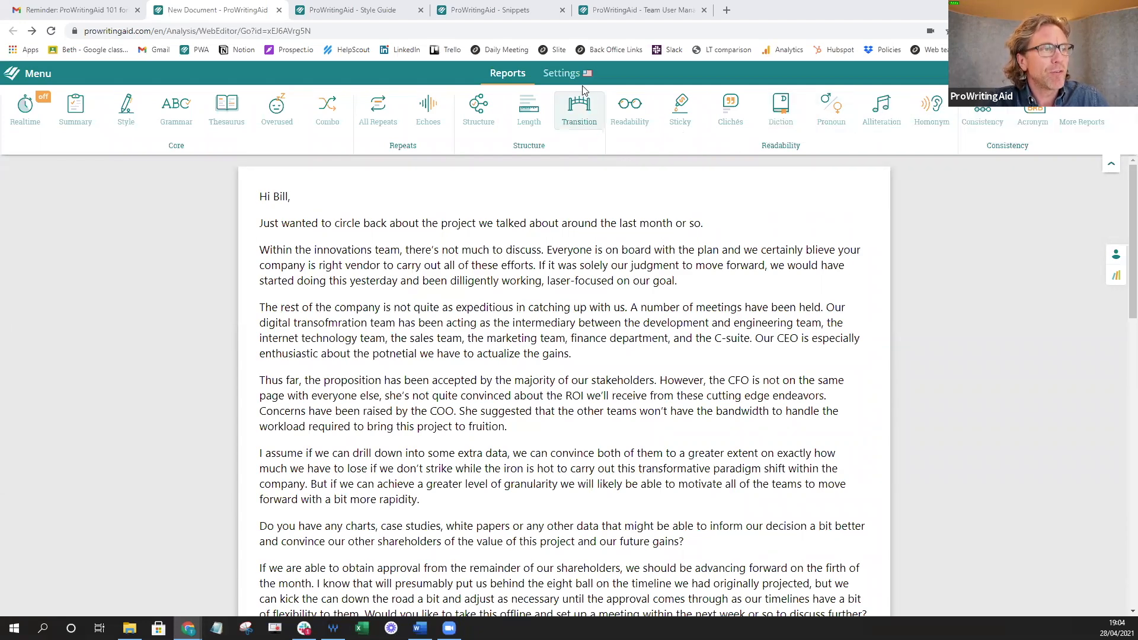
Review the available writing style, document type and English language options in the editor settings.
left_click(562, 74)
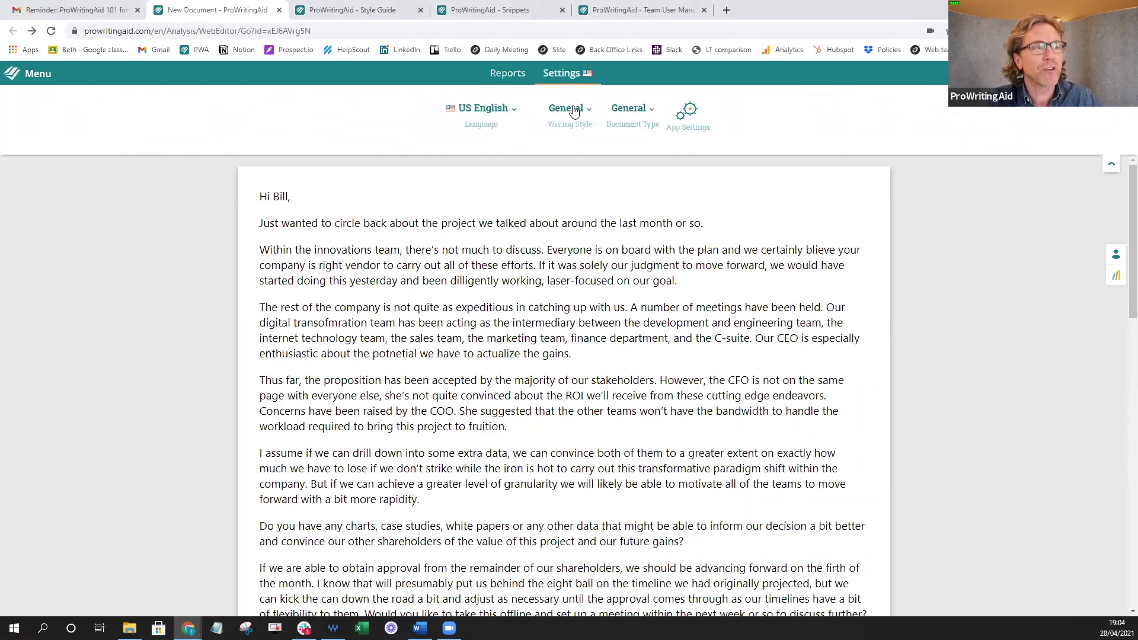
left_click(572, 112)
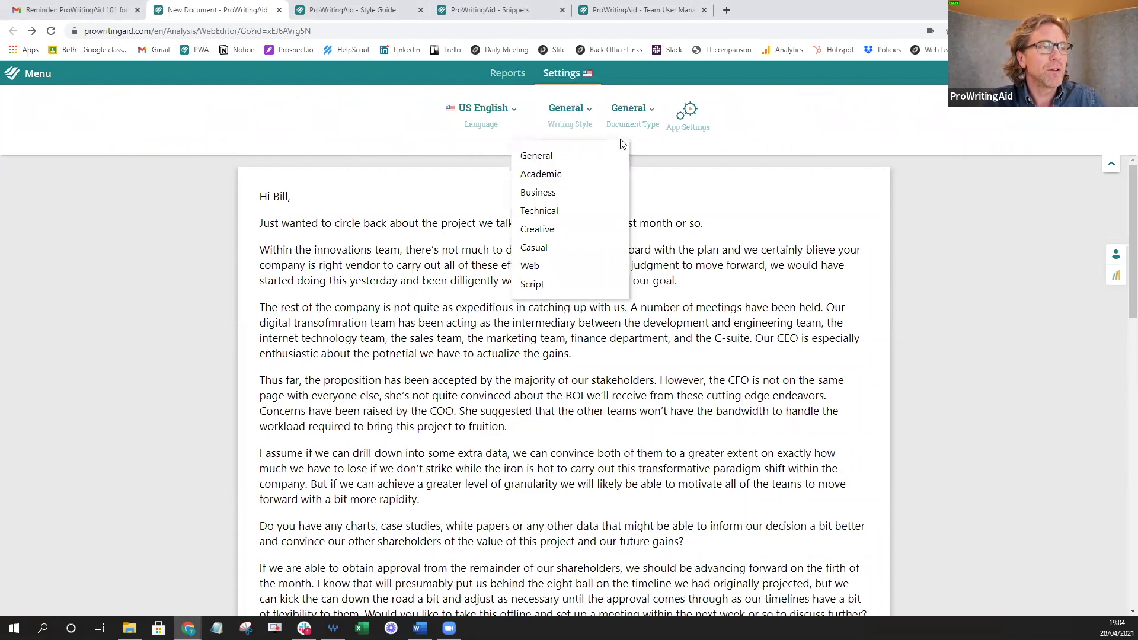
left_click(635, 114)
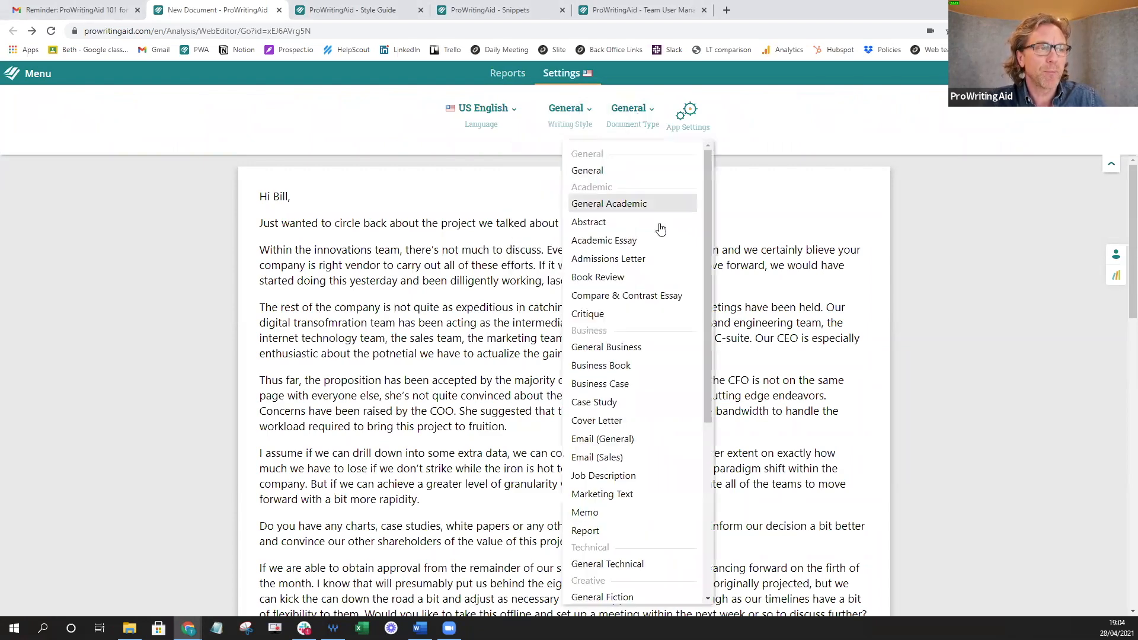
scroll(660, 258, "down", 1)
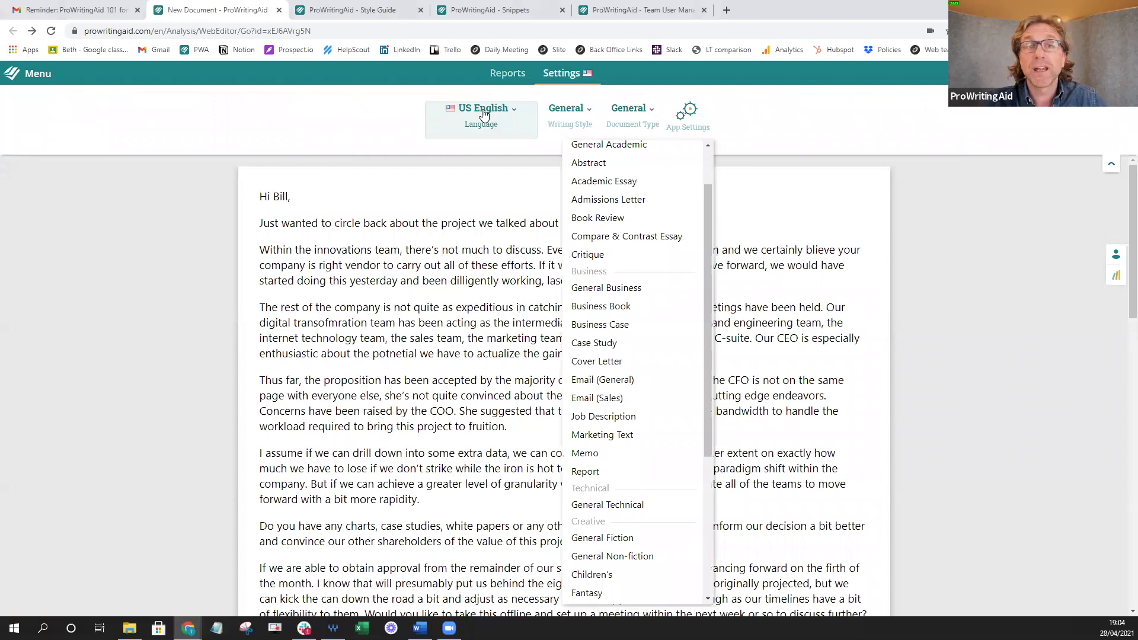
left_click(482, 114)
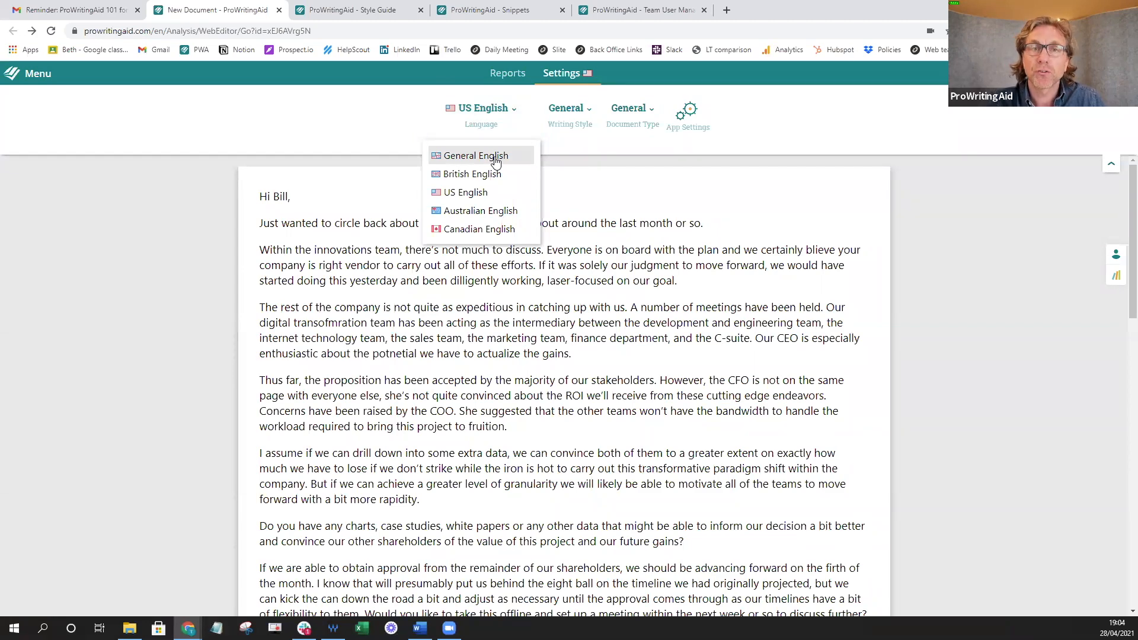
left_click(389, 109)
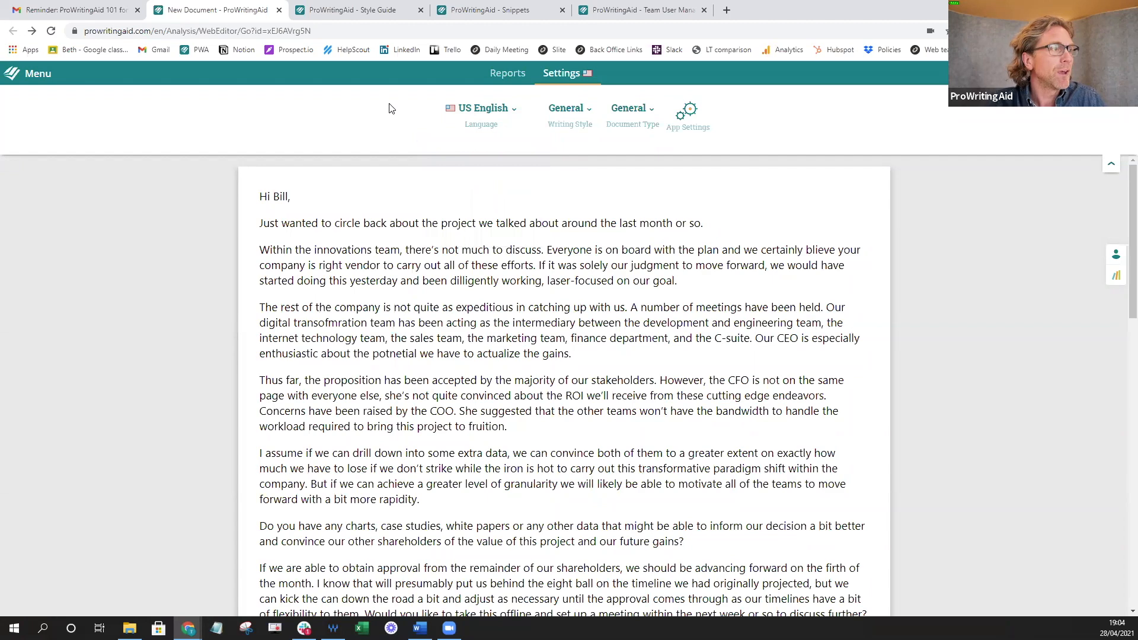
Return to the reports and turn on Realtime checking for the email document.
left_click(507, 72)
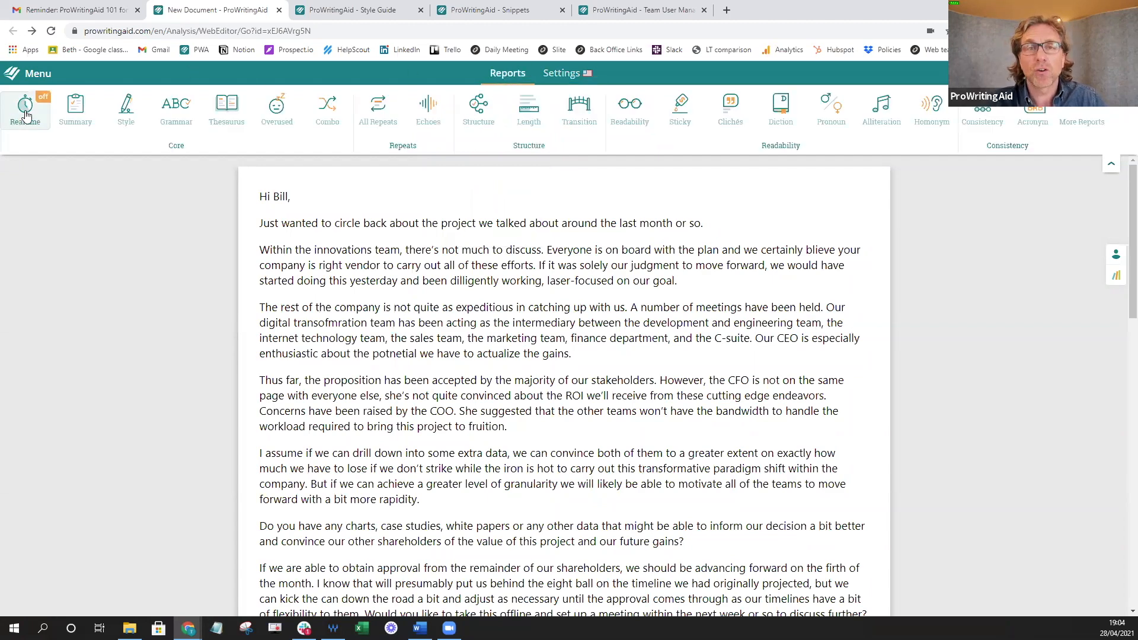
left_click(25, 113)
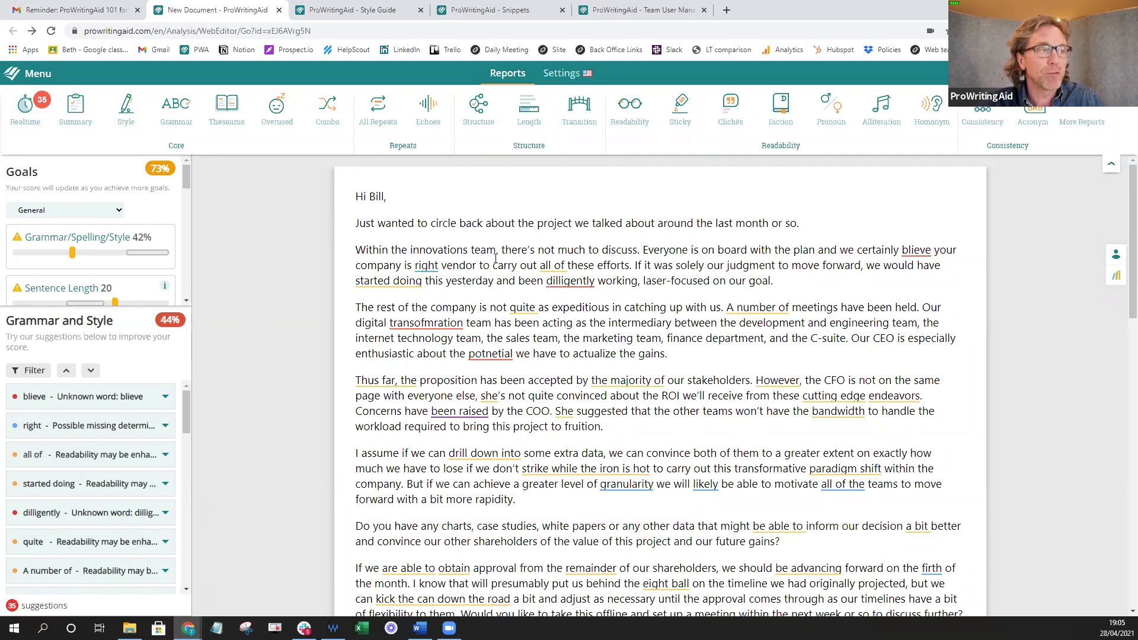
Examine the grammar and style suggestions, including those for "all of" and "transofmration", and the suggestion filter categories.
left_click(568, 266)
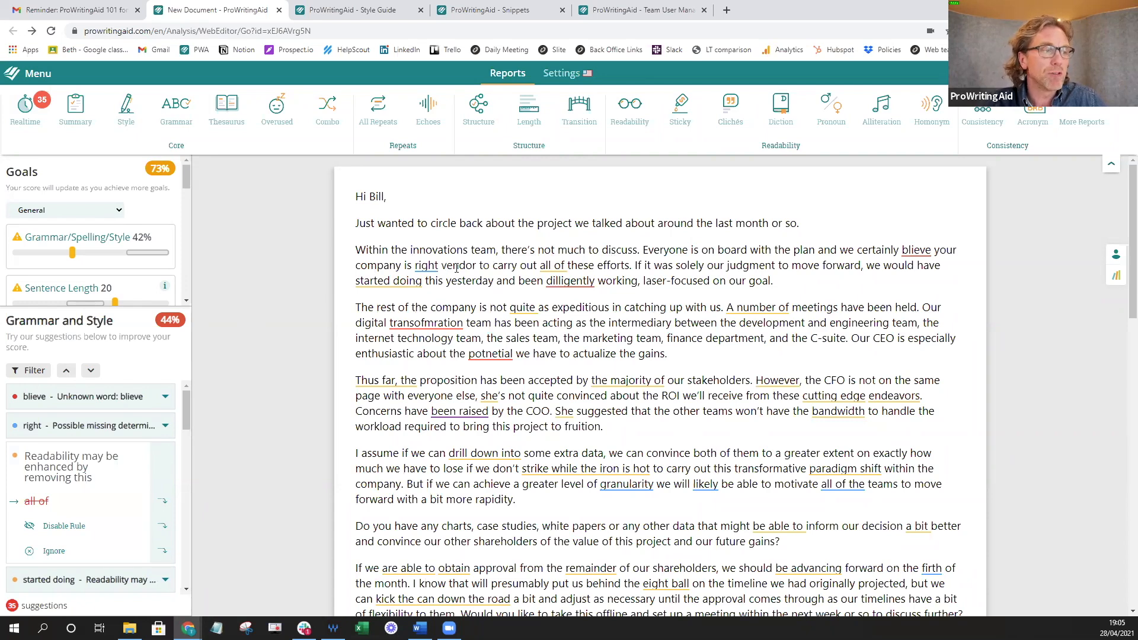
left_click(429, 321)
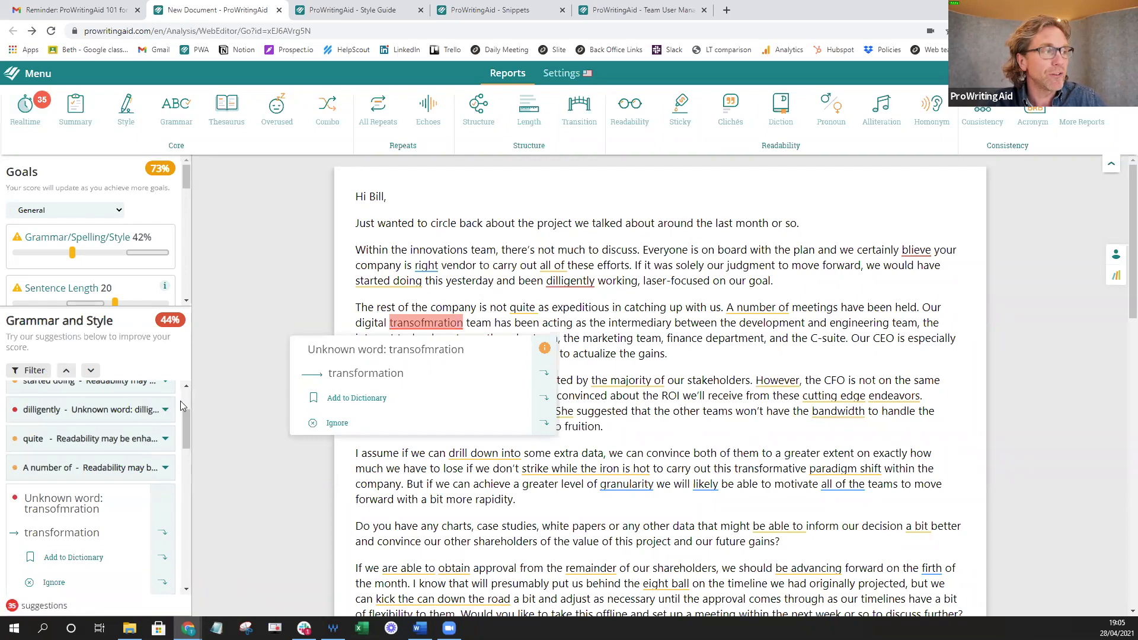
left_click(35, 370)
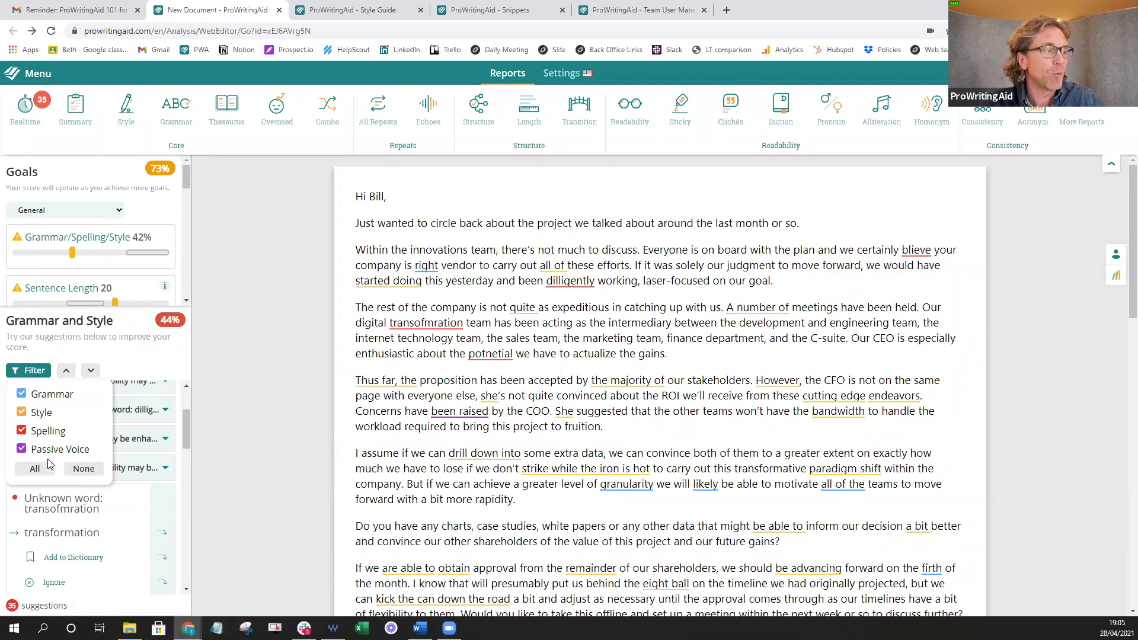
left_click(136, 358)
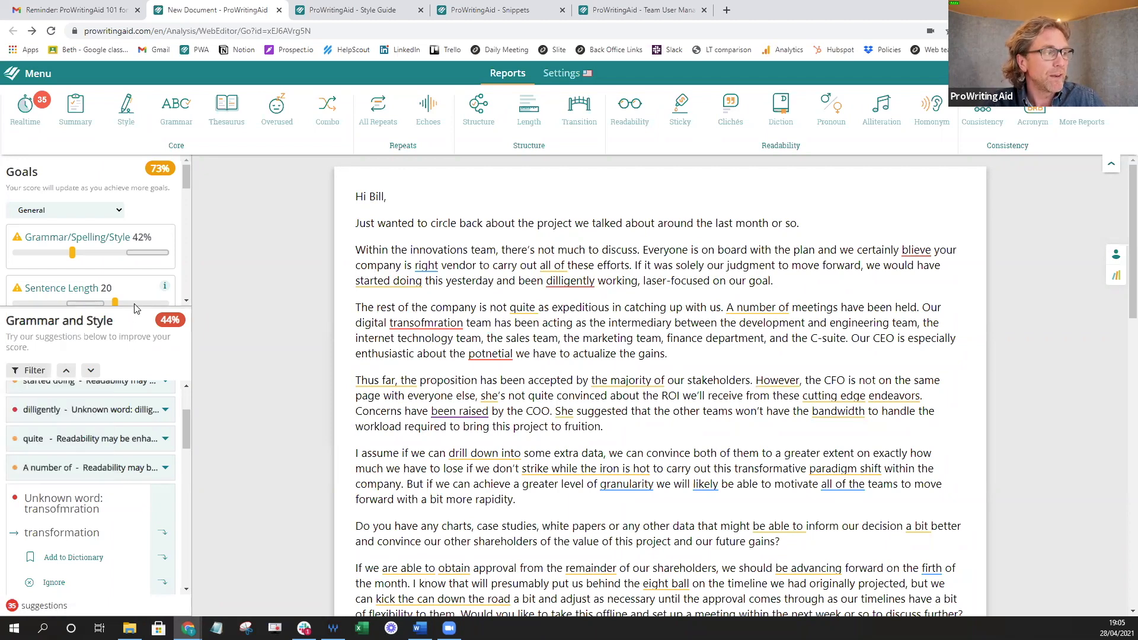
left_click_drag(135, 331, 121, 300)
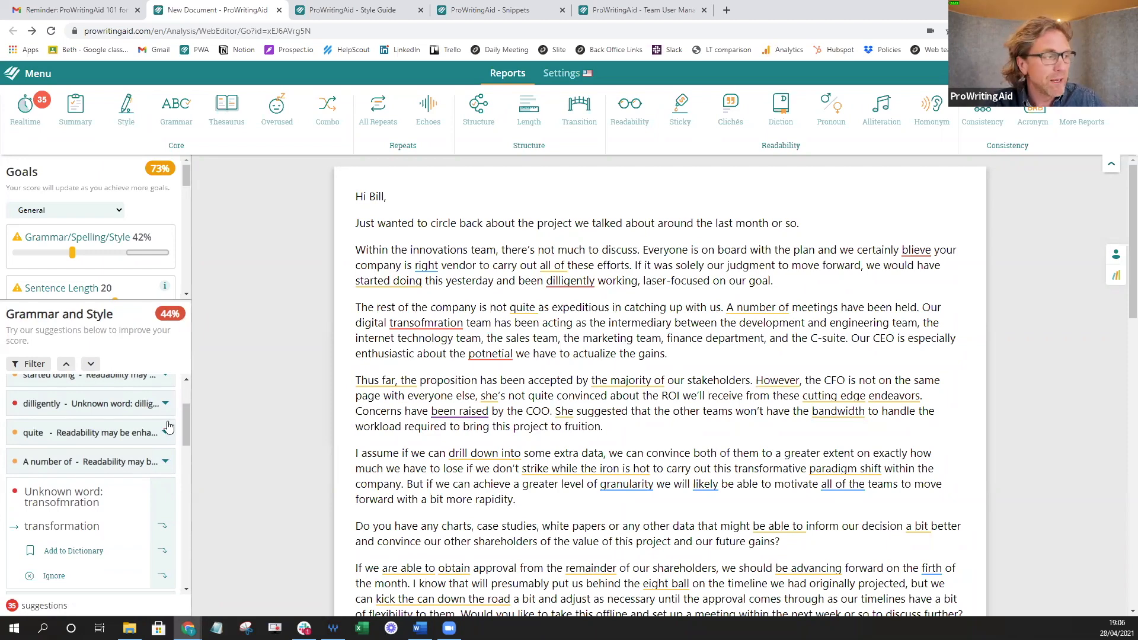
scroll(137, 428, "up", 2)
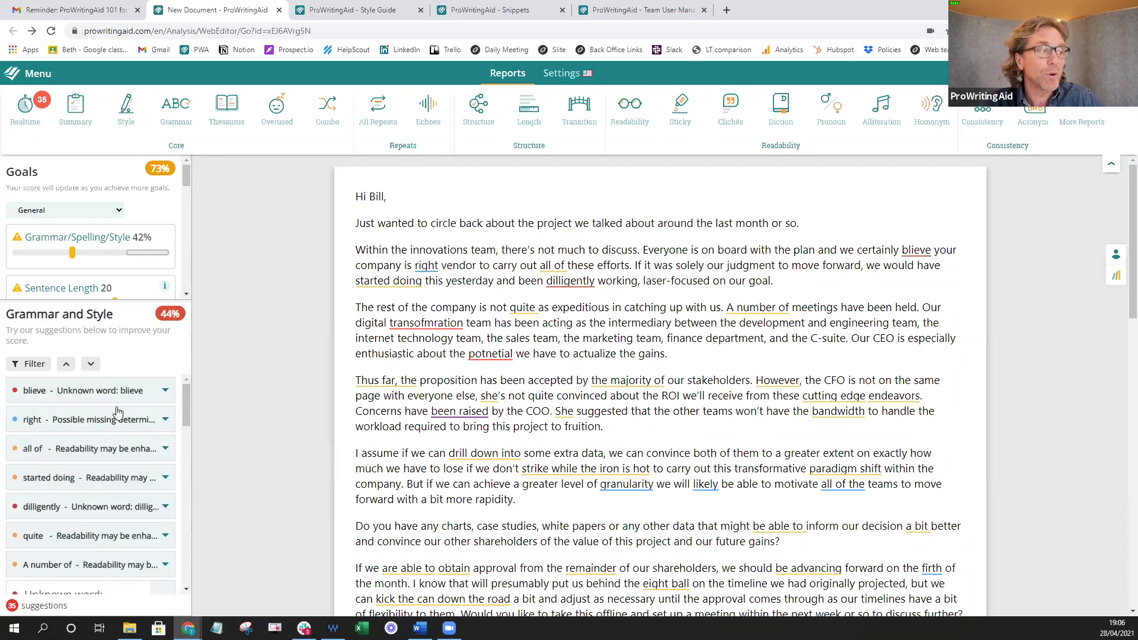
left_click(114, 420)
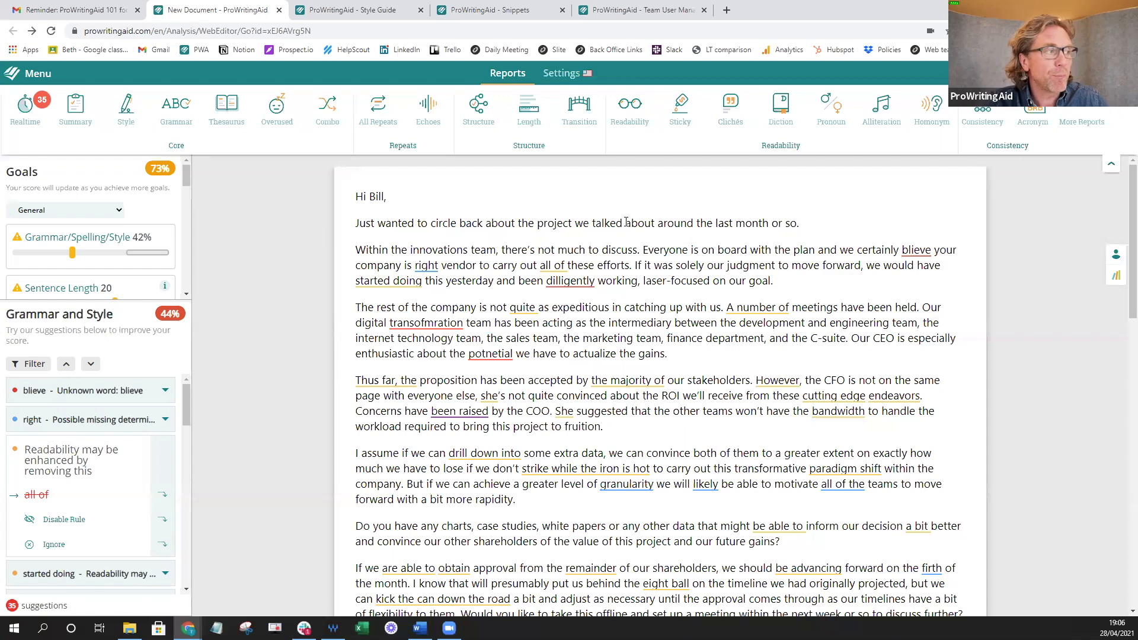
Correct the misspelled word "blieve" to "believe" using the suggested replacement.
left_click(909, 251)
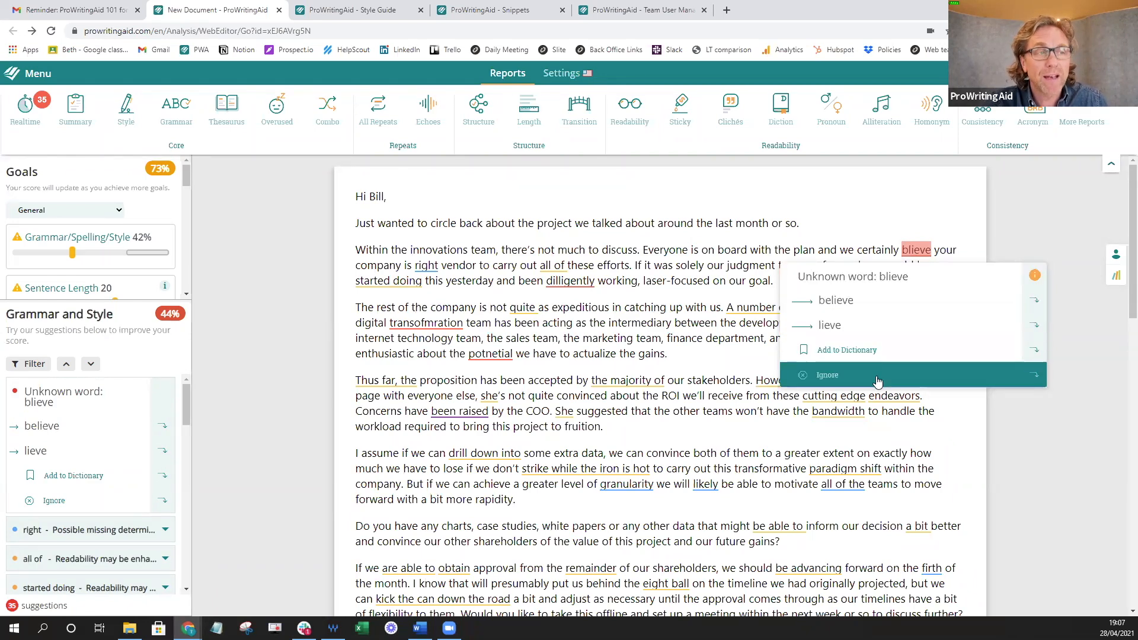
left_click(1032, 303)
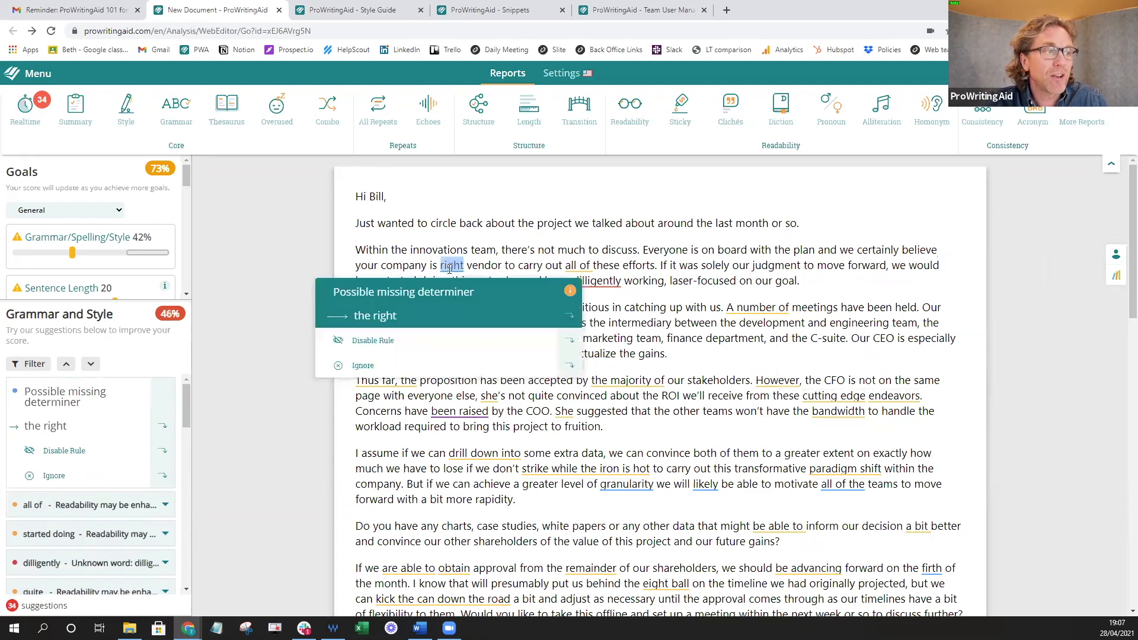
Accept the missing determiner suggestion "the right" after reading its explanation, and accept the removal of "all of" before "these efforts".
mouse_move(450, 268)
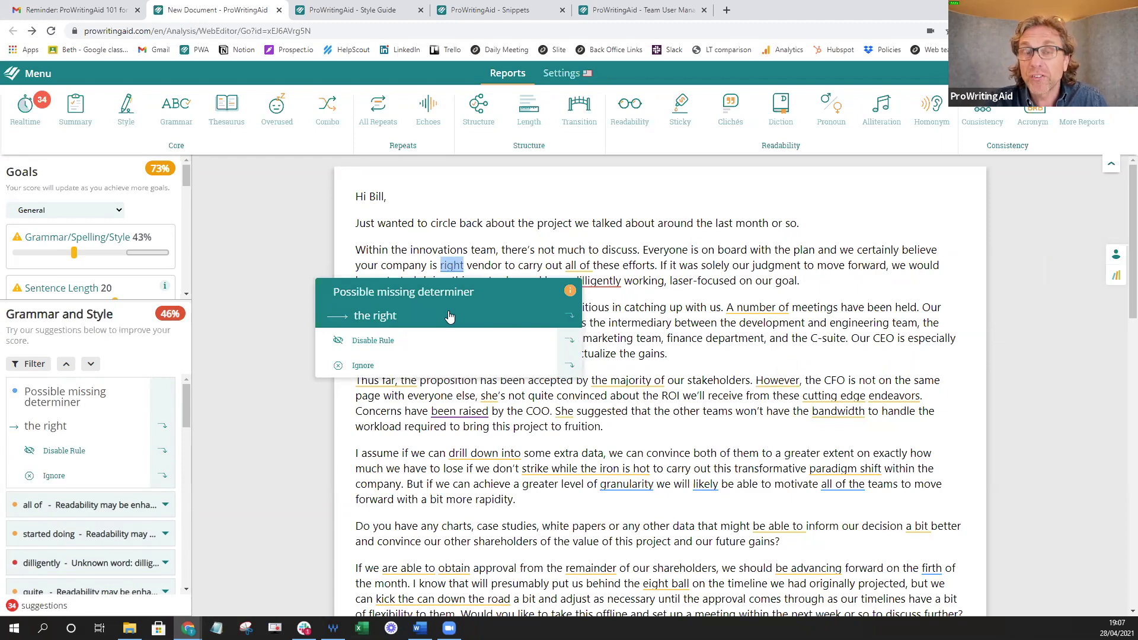
left_click(570, 295)
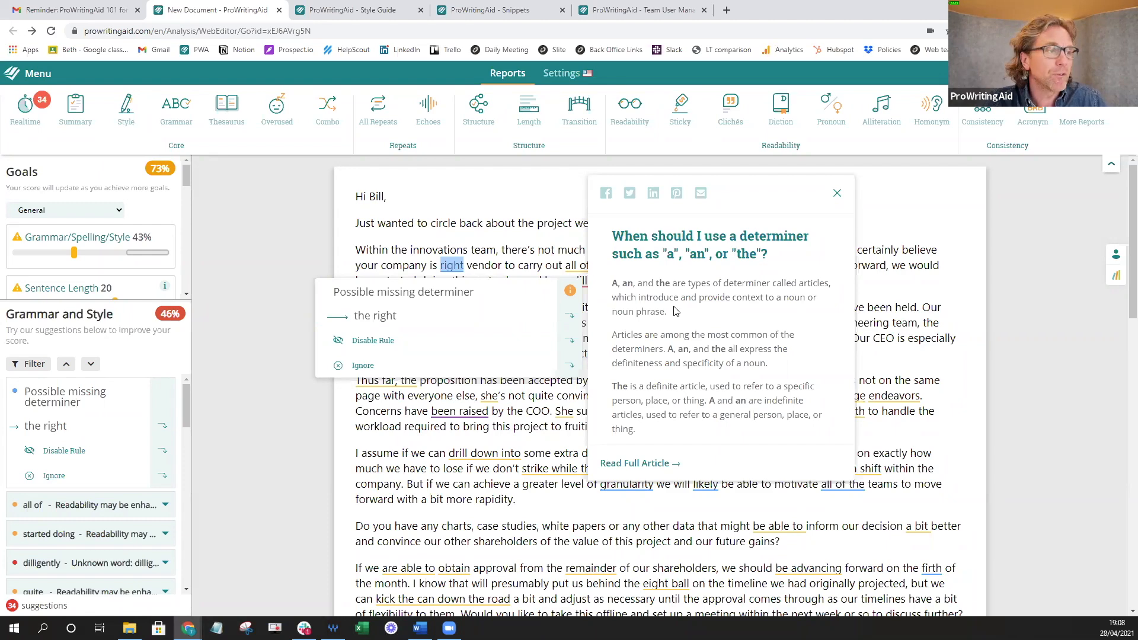
left_click(837, 193)
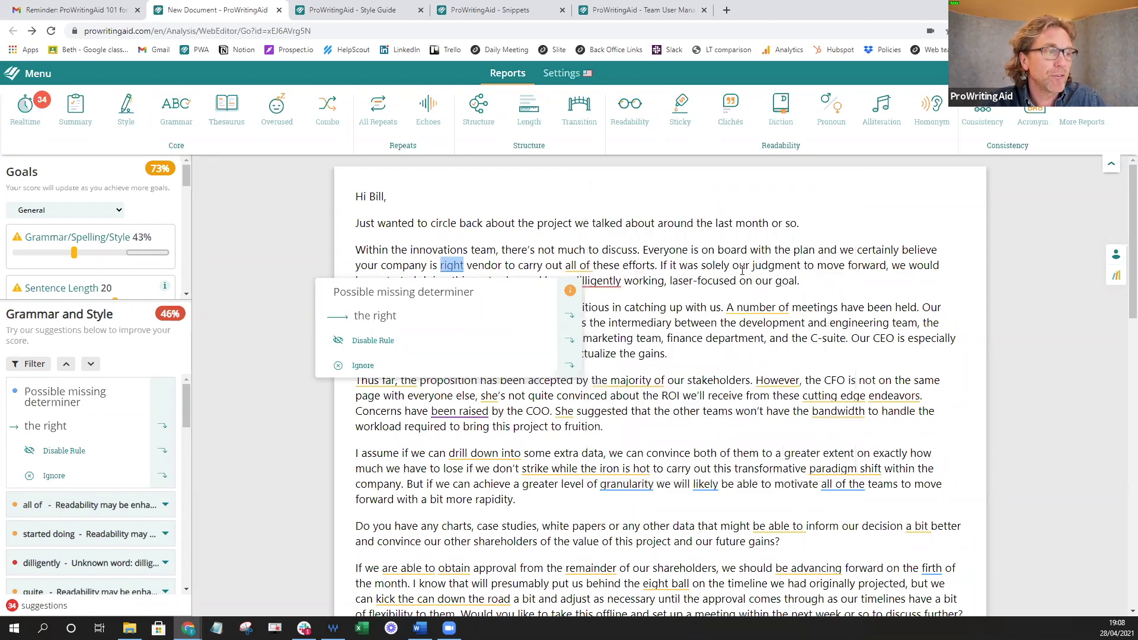
left_click(453, 265)
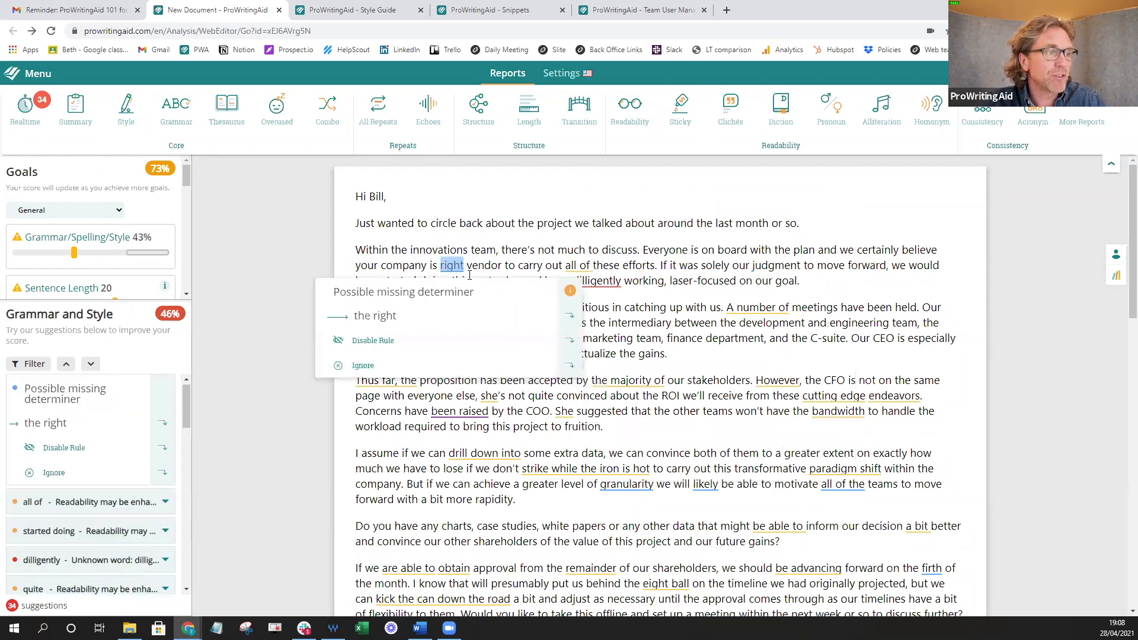
left_click(570, 319)
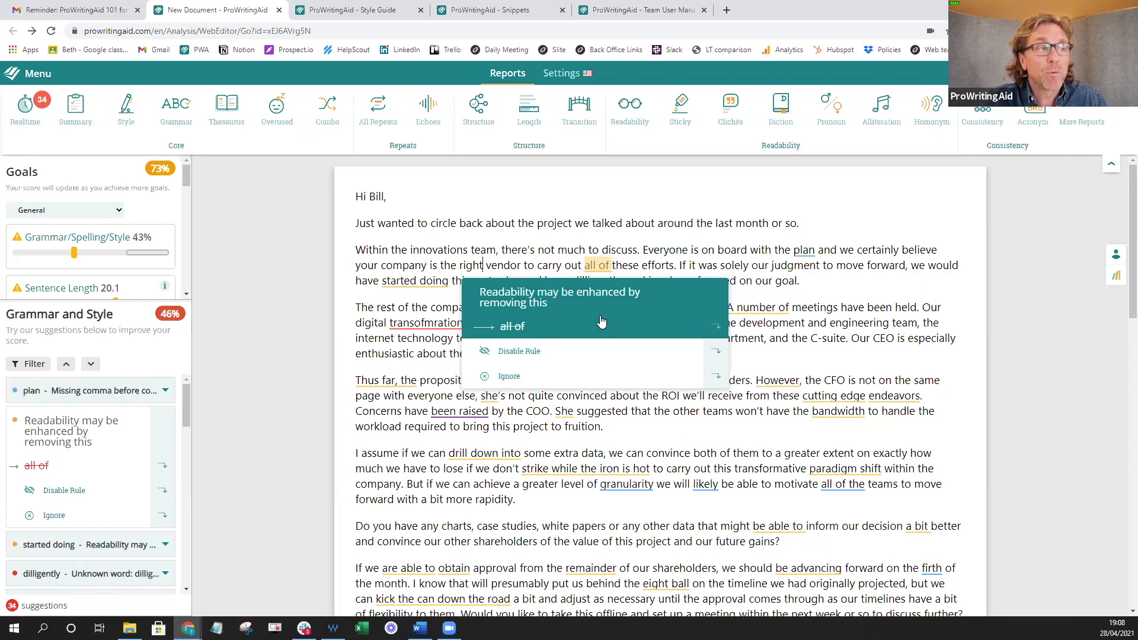
left_click(717, 329)
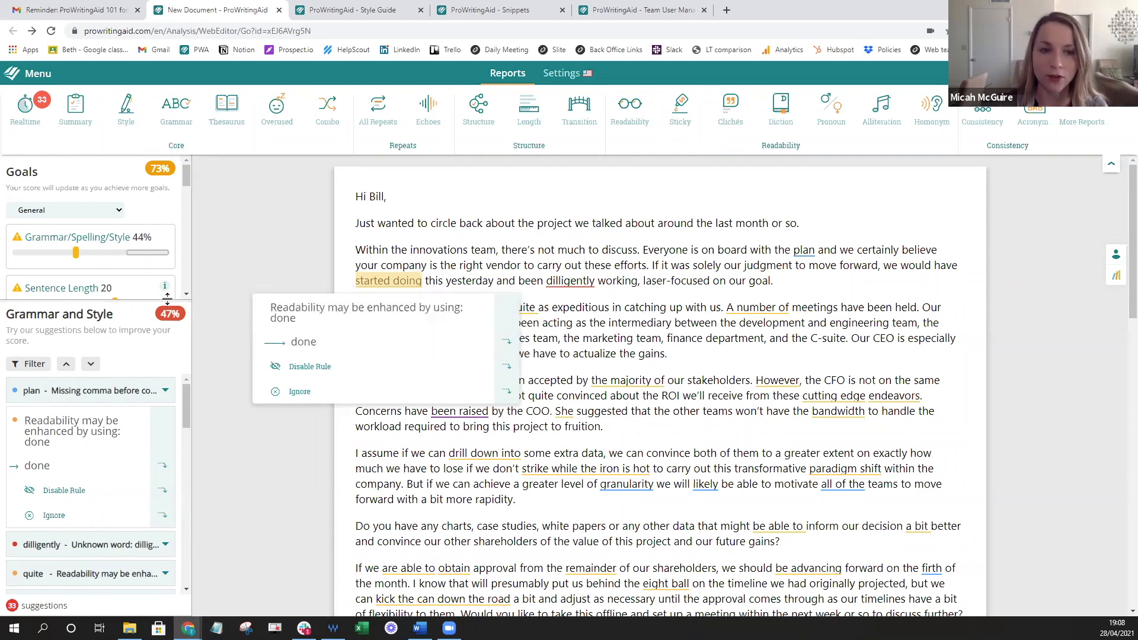
Enlarge the Goals section and examine the Readability Grade and Sentence Length goals.
left_click_drag(168, 301, 166, 496)
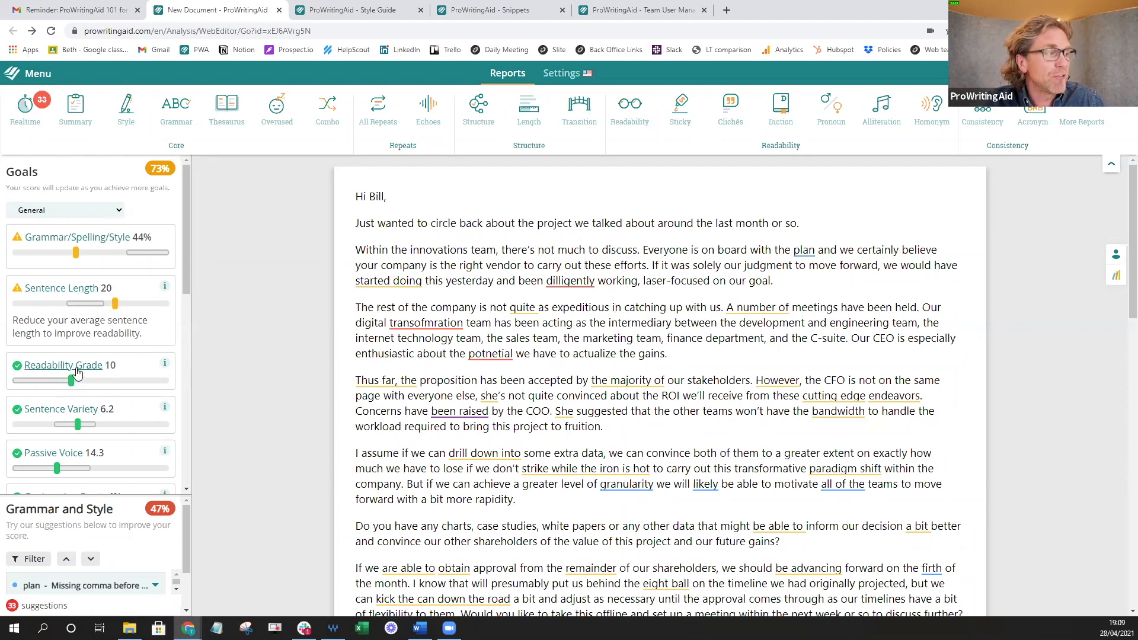
mouse_move(44, 378)
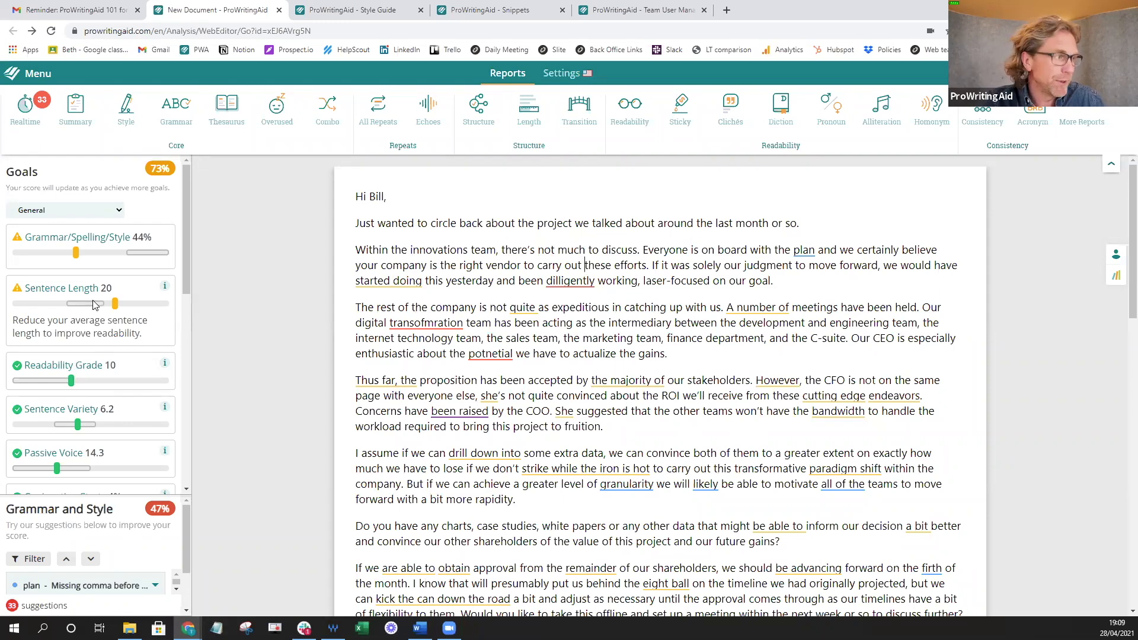
mouse_move(92, 307)
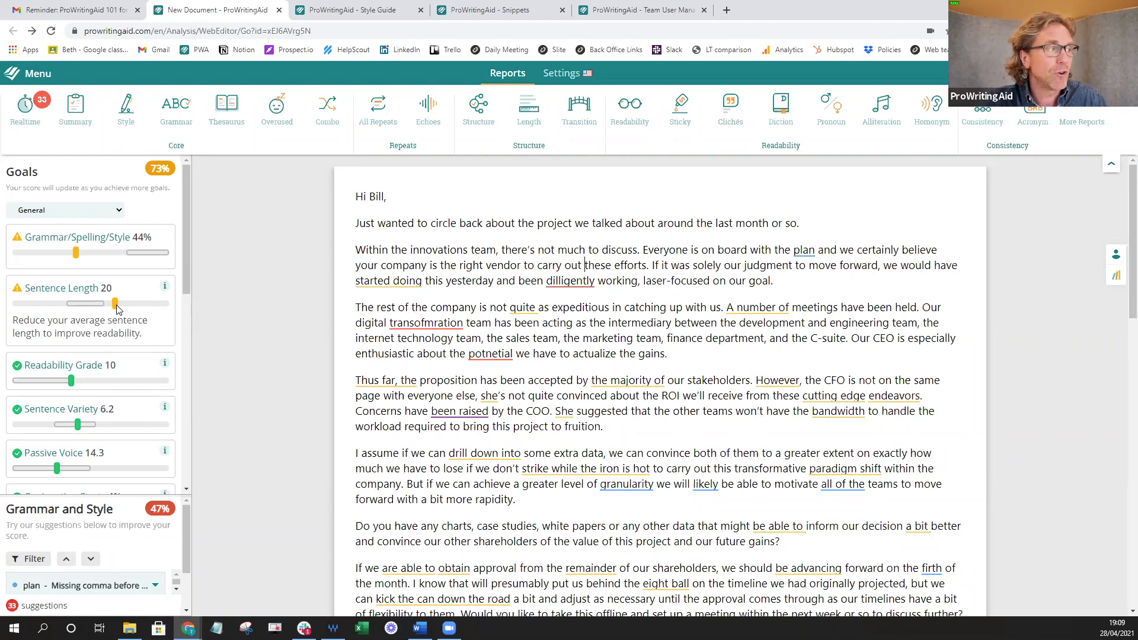
Set the goals' document type to Email (Sales) and review the goals for that type.
left_click(119, 211)
scroll(65, 332, "down", 4)
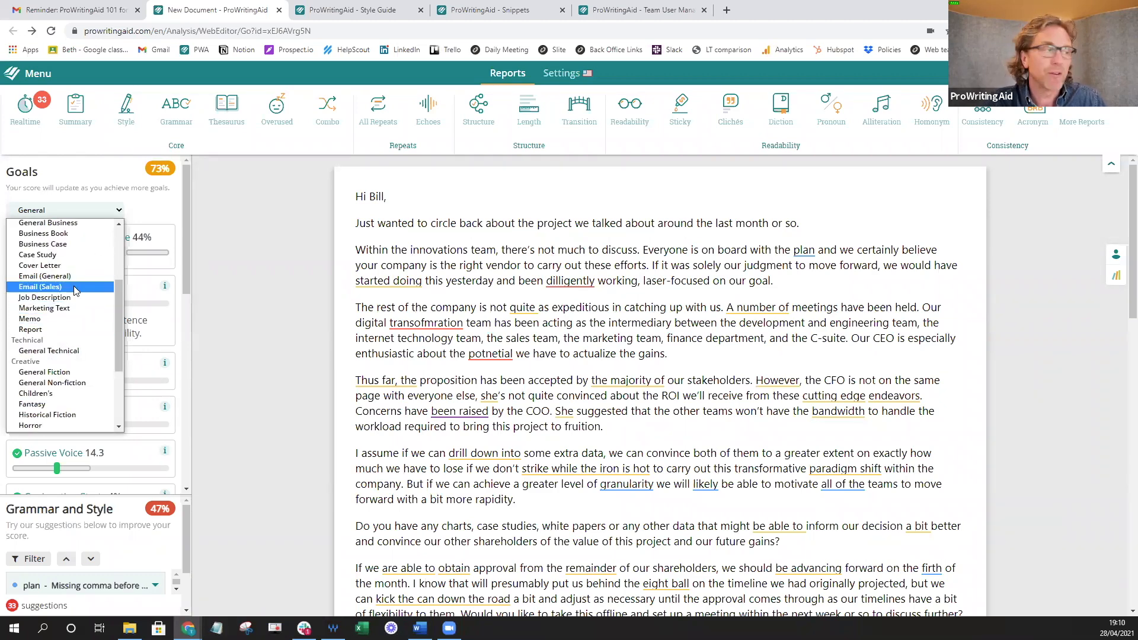
left_click(75, 288)
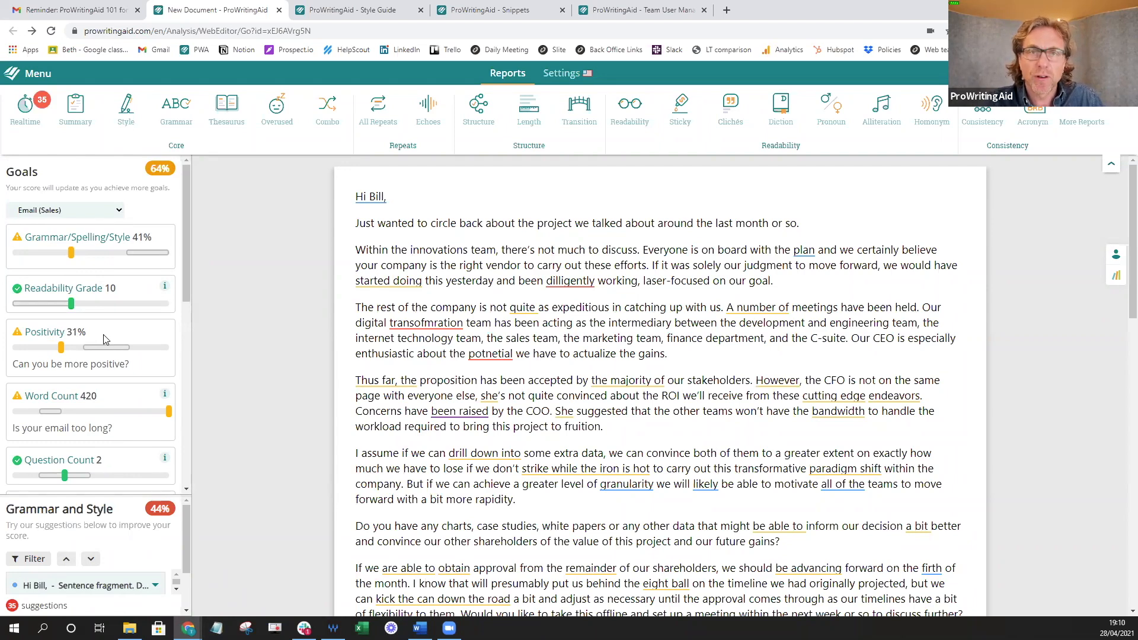
scroll(140, 331, "down", 3)
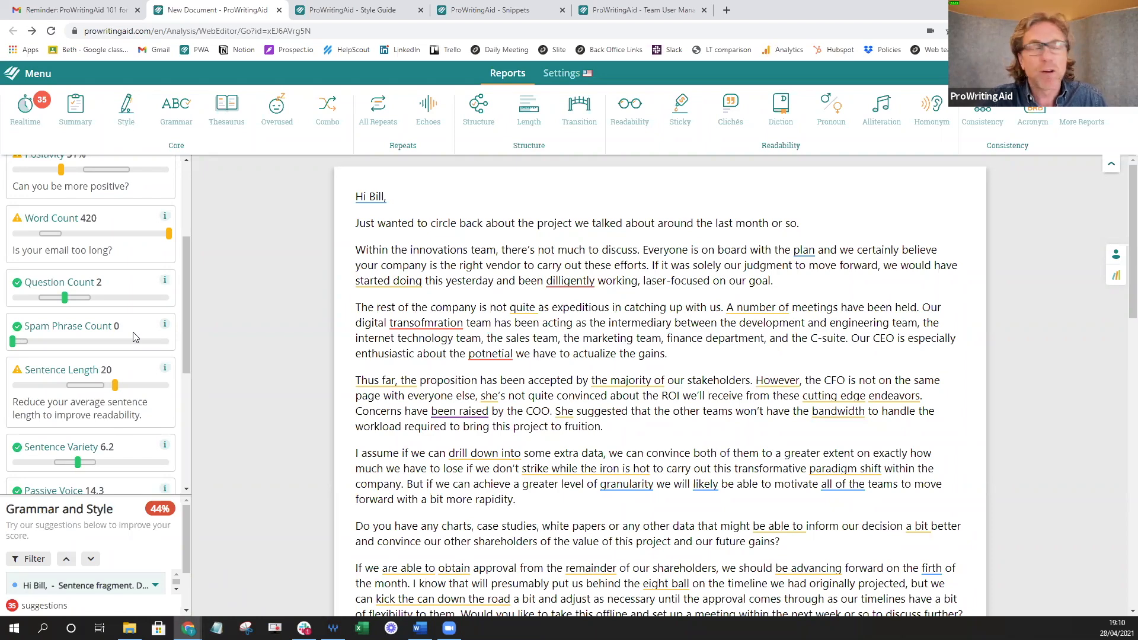
scroll(141, 255, "up", 3)
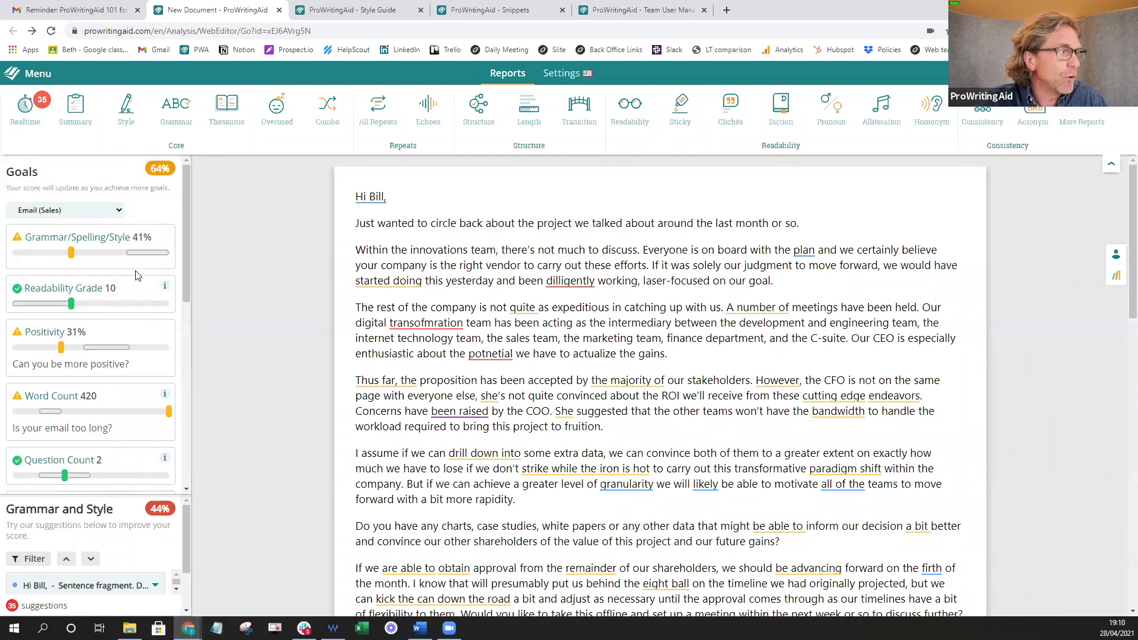
Set the goals' document type back to General and review its list of goals.
left_click(120, 211)
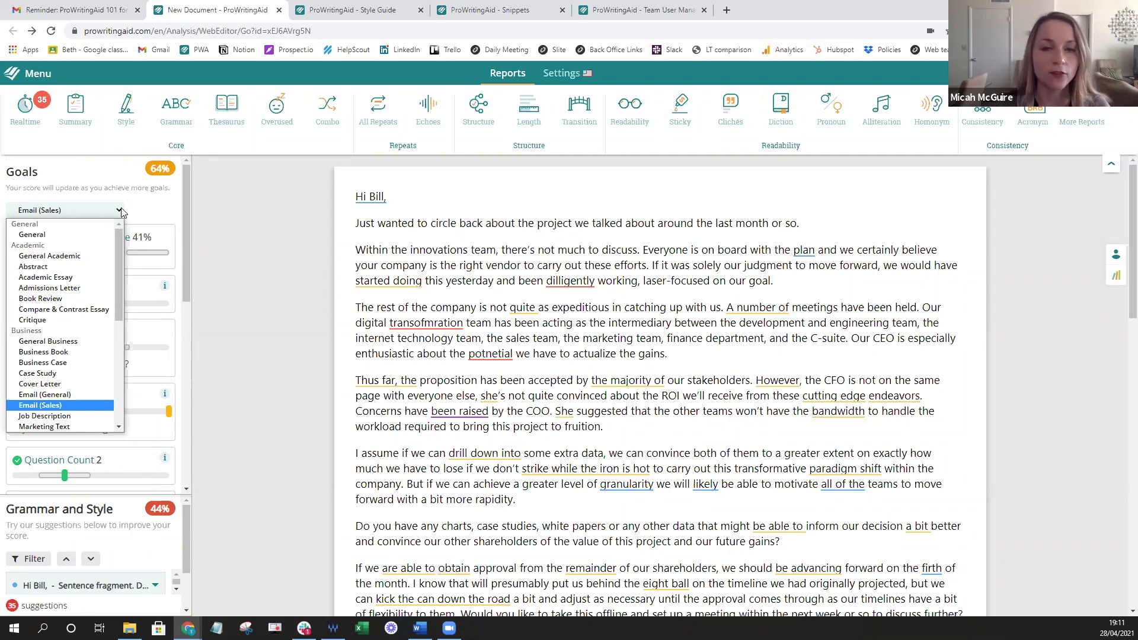
left_click(82, 234)
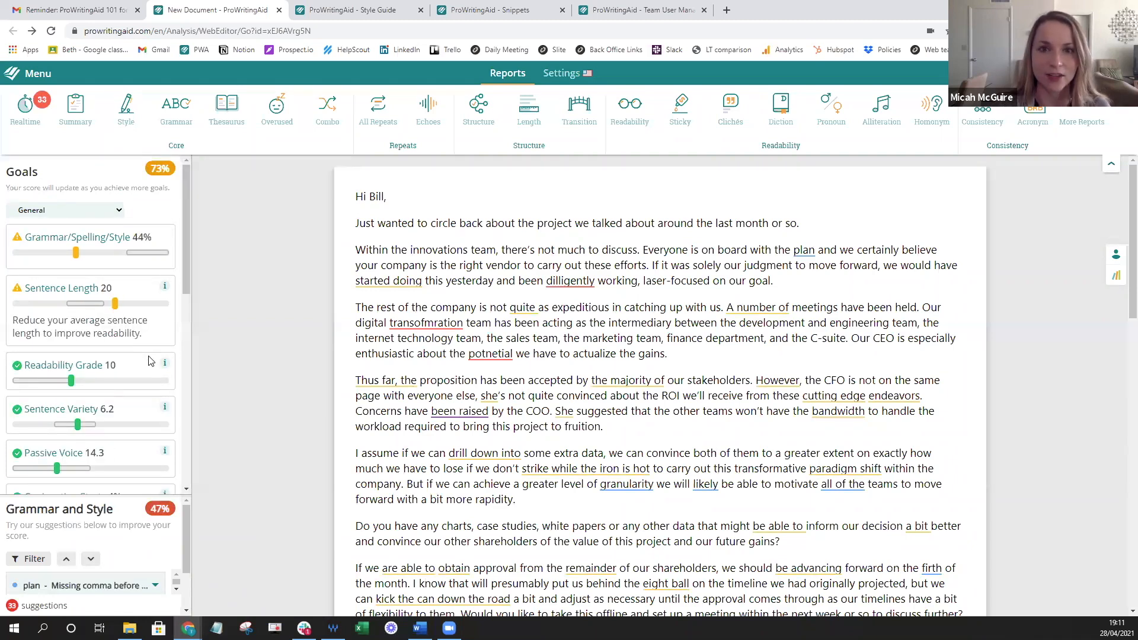
scroll(149, 363, "down", 2)
scroll(149, 363, "down", 1)
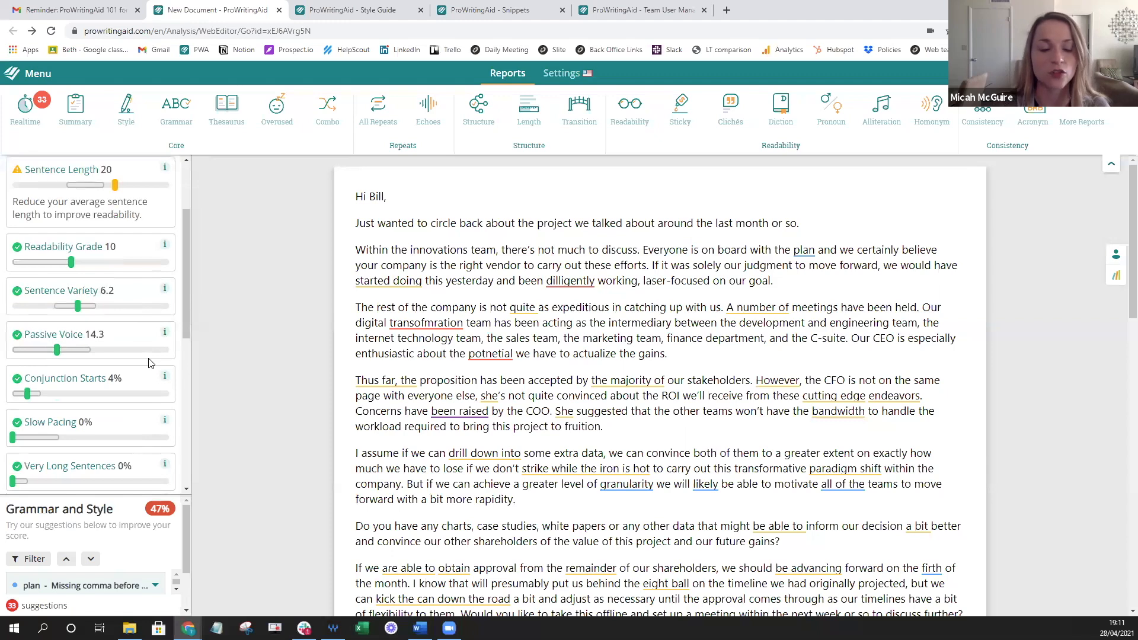
scroll(149, 363, "up", 2)
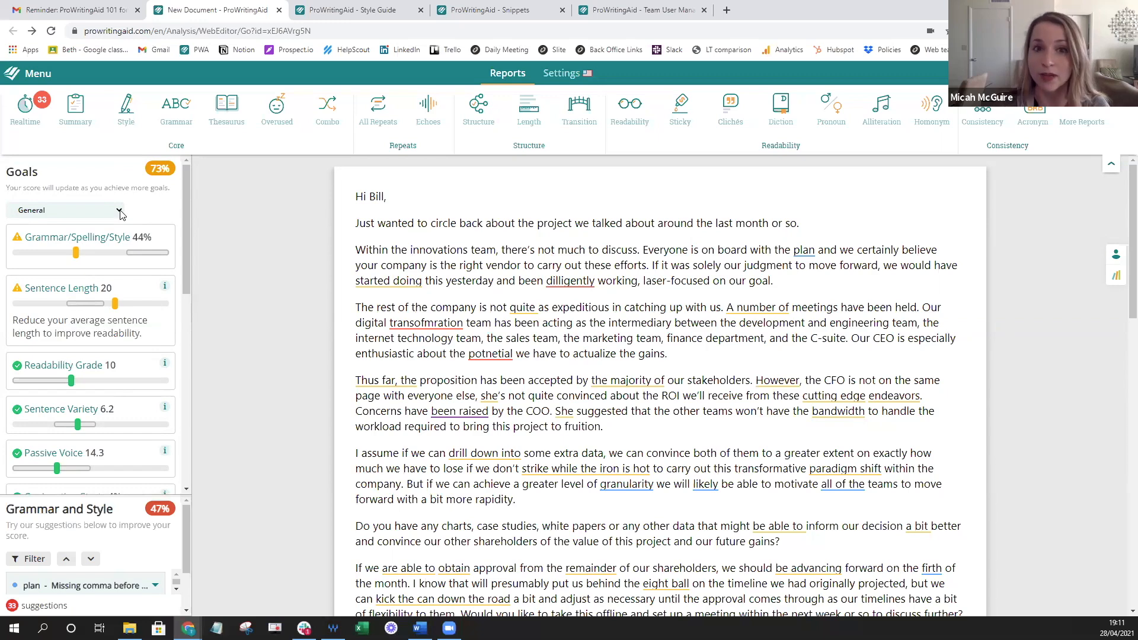
Set the goals' document type to Email (General) and review the full list of goals for that type.
left_click(120, 213)
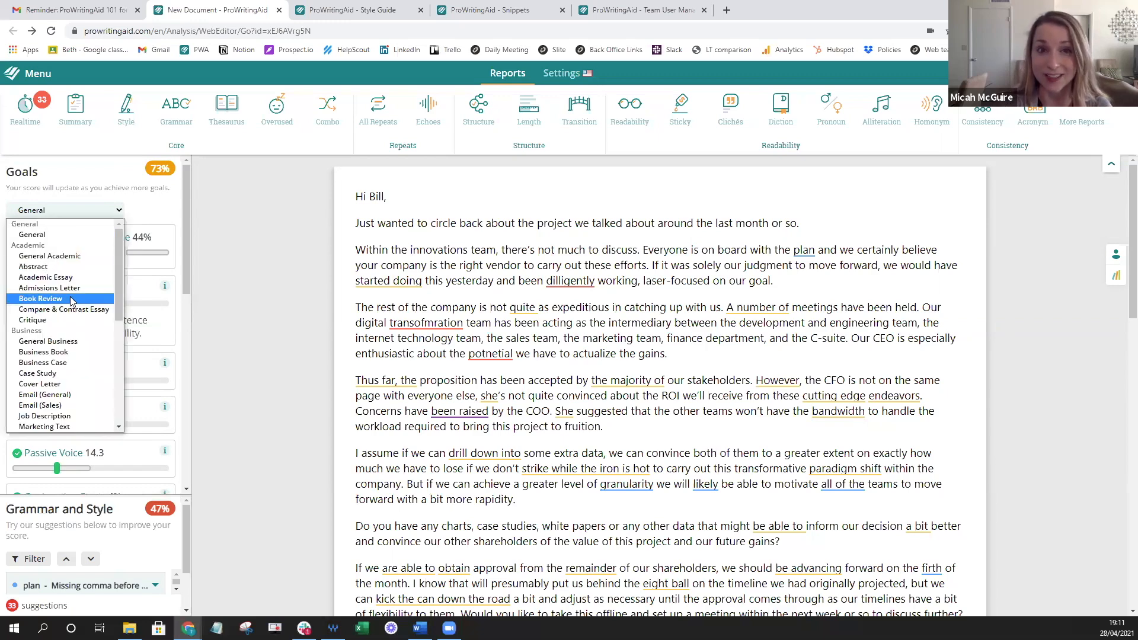
scroll(65, 302, "down", 3)
left_click(45, 276)
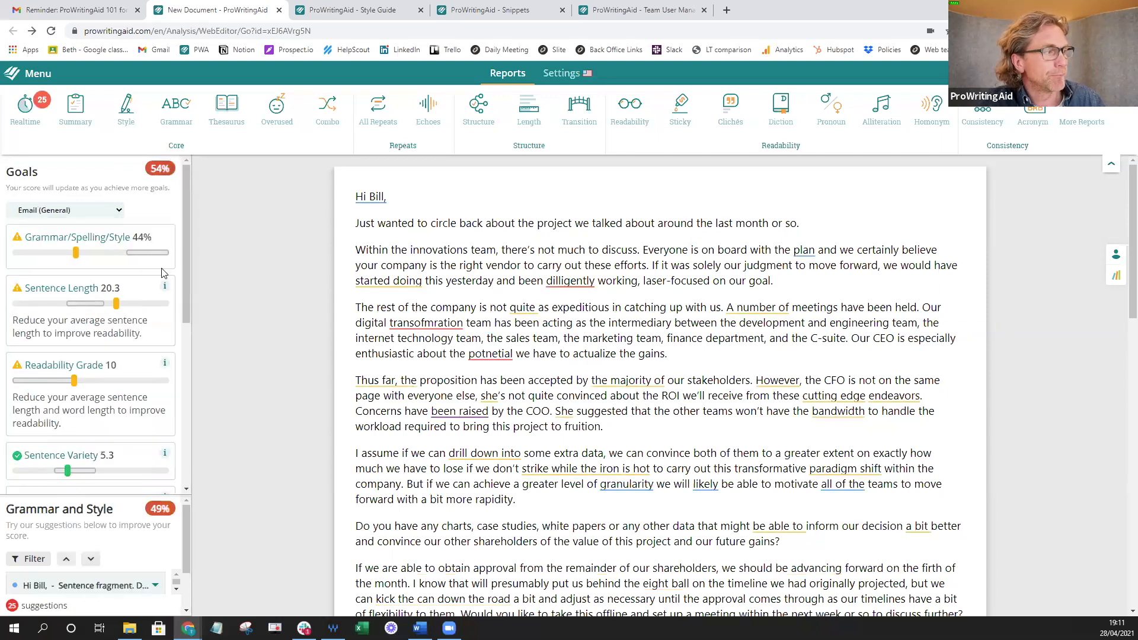
scroll(164, 273, "down", 1)
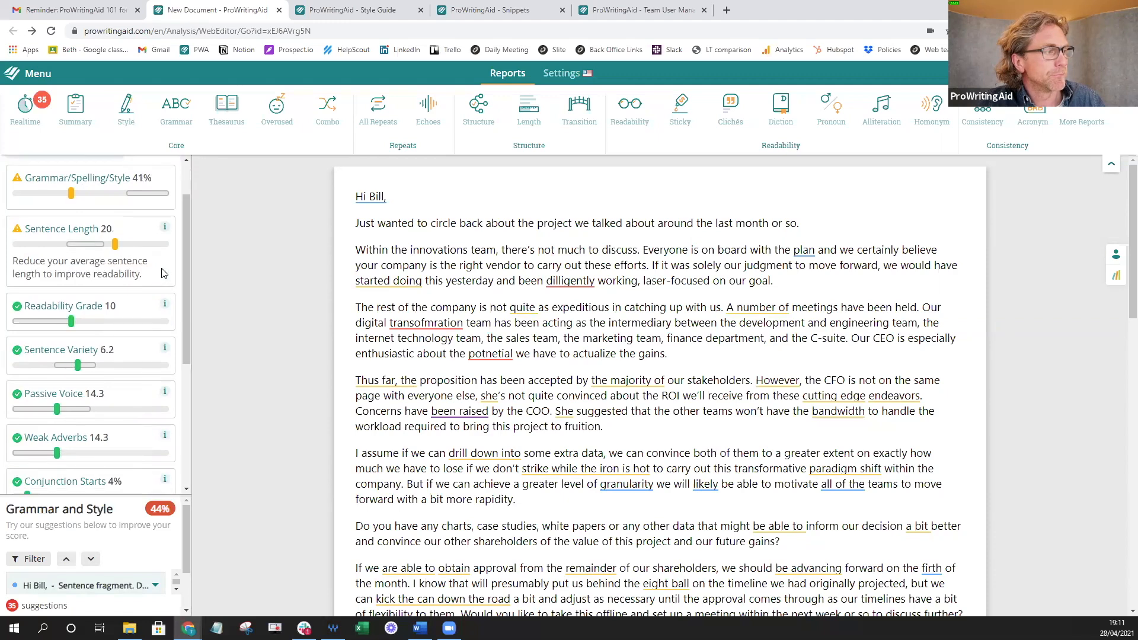
scroll(164, 273, "down", 2)
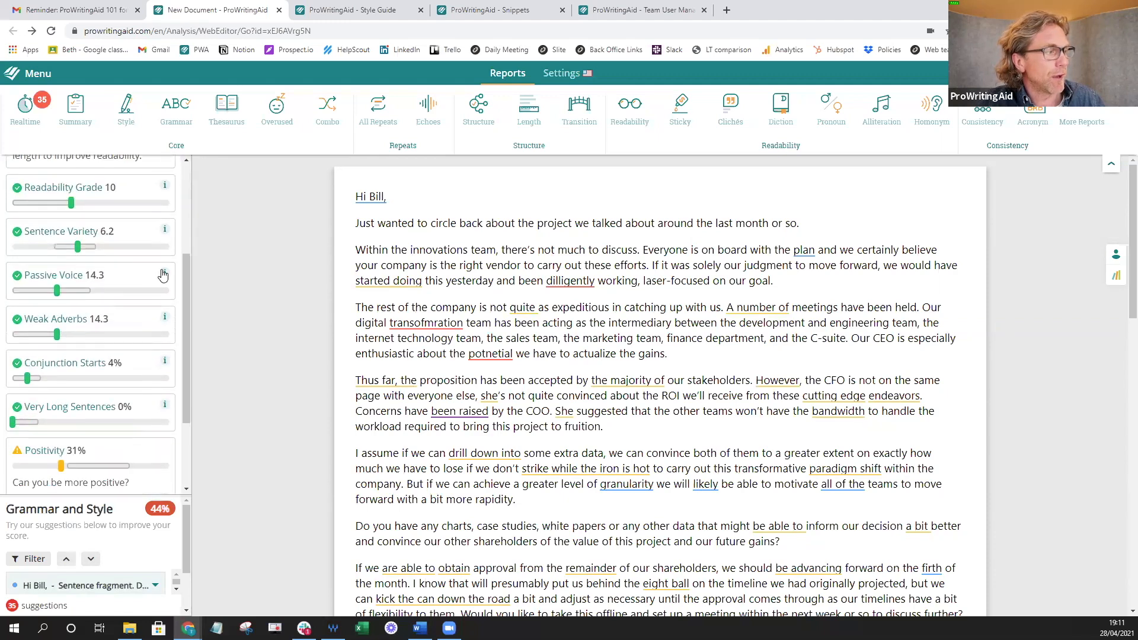
scroll(163, 275, "down", 2)
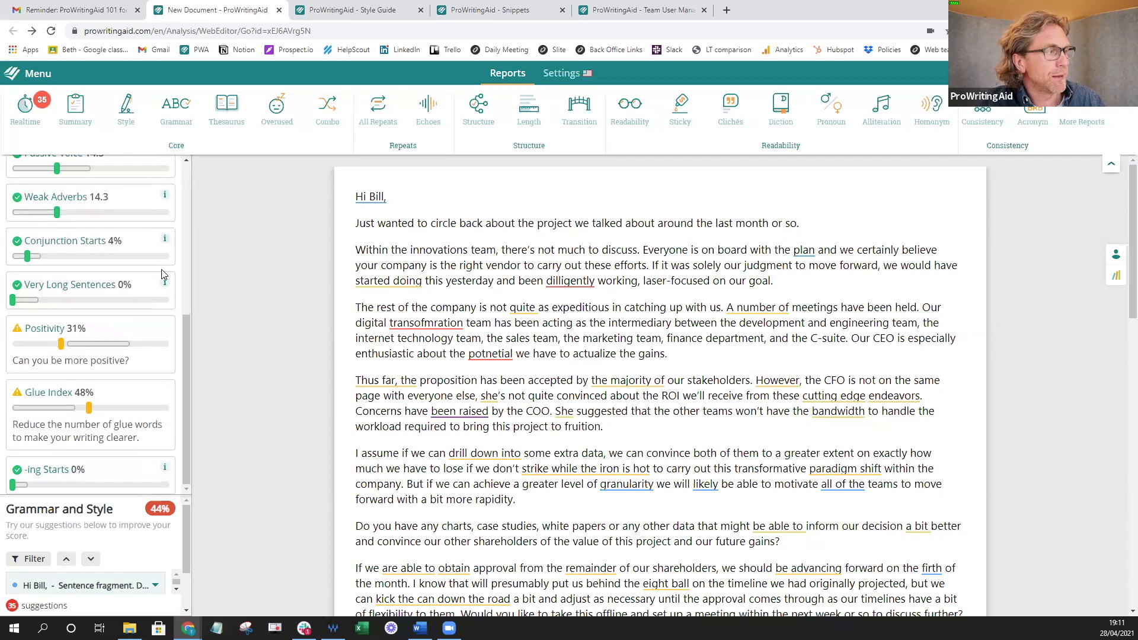
scroll(164, 275, "up", 6)
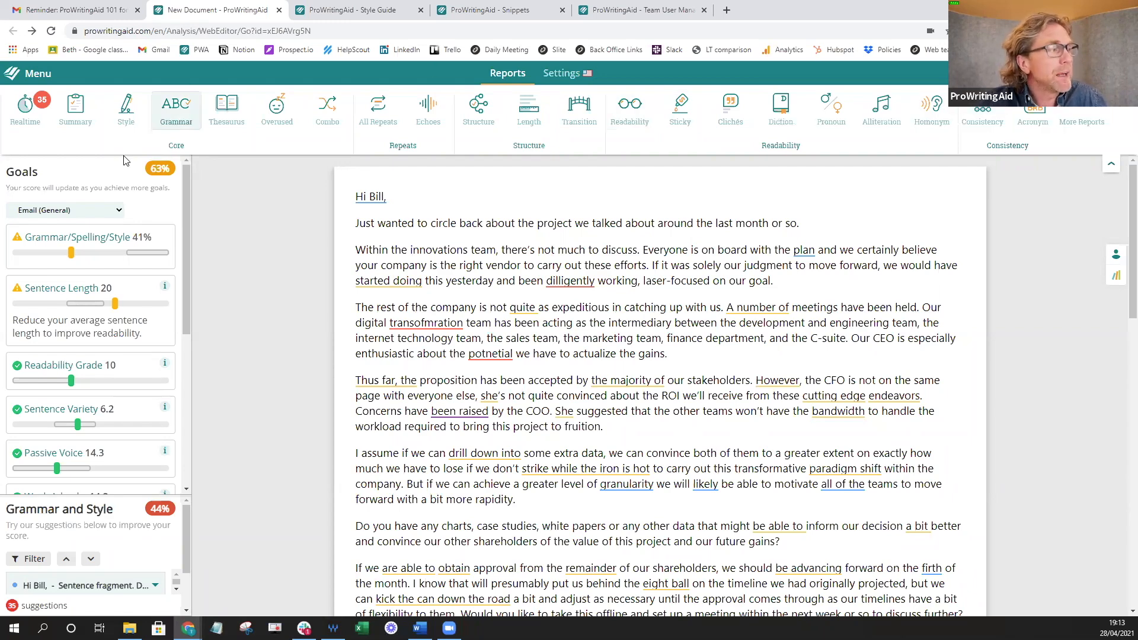
Run the Summary report and review its key scores, the areas that look great and the areas that may need work.
left_click(79, 114)
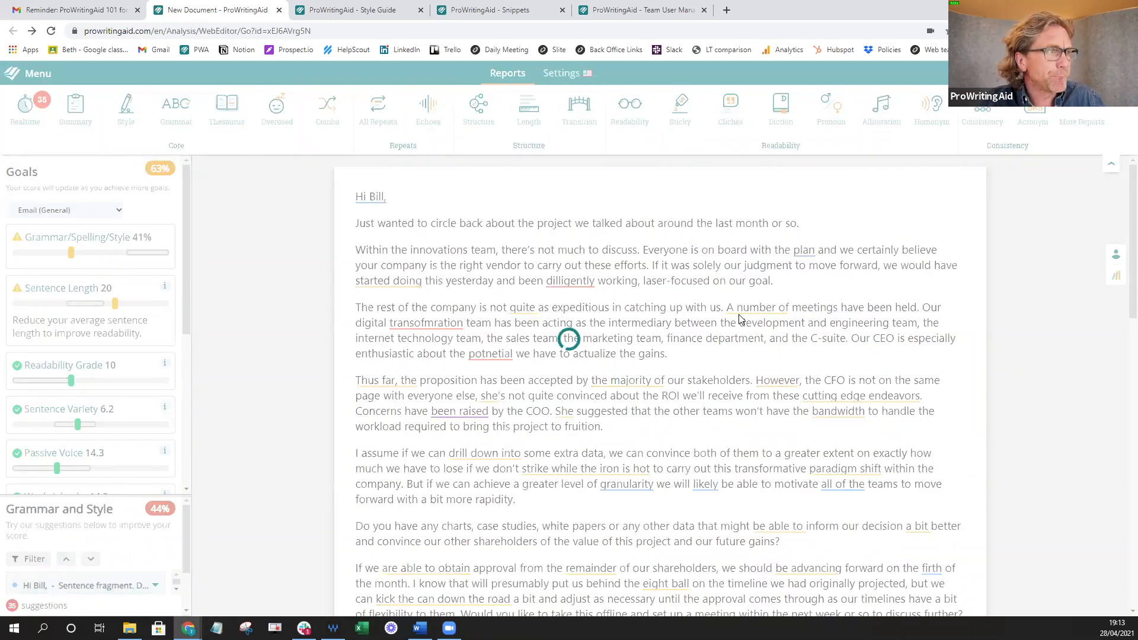
scroll(722, 256, "down", 1)
scroll(404, 224, "up", 1)
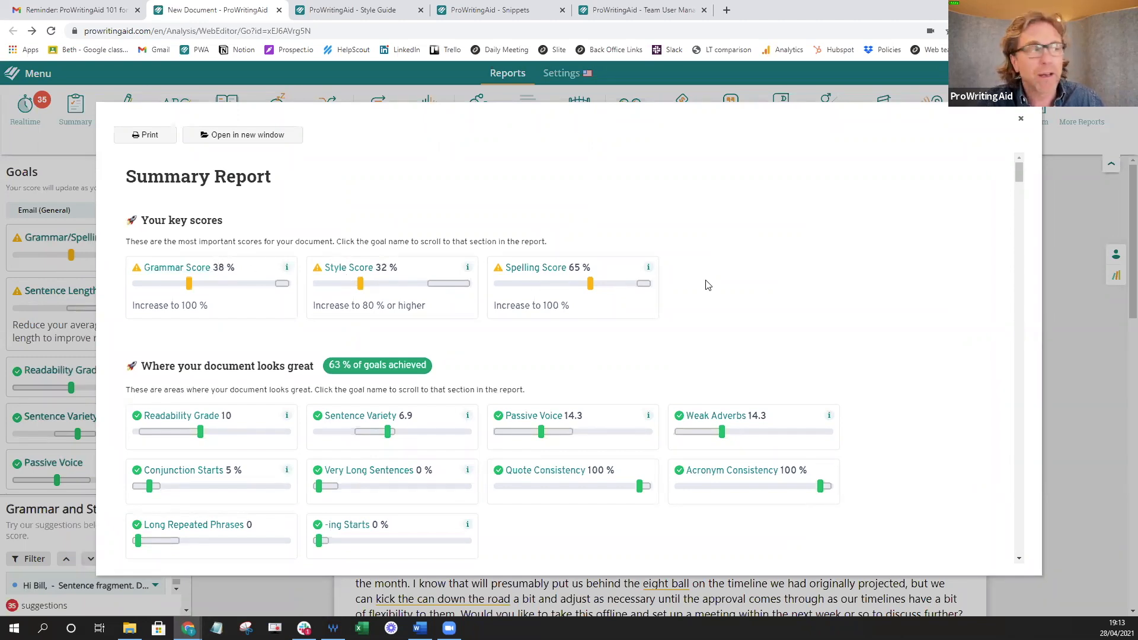
scroll(240, 295, "down", 1)
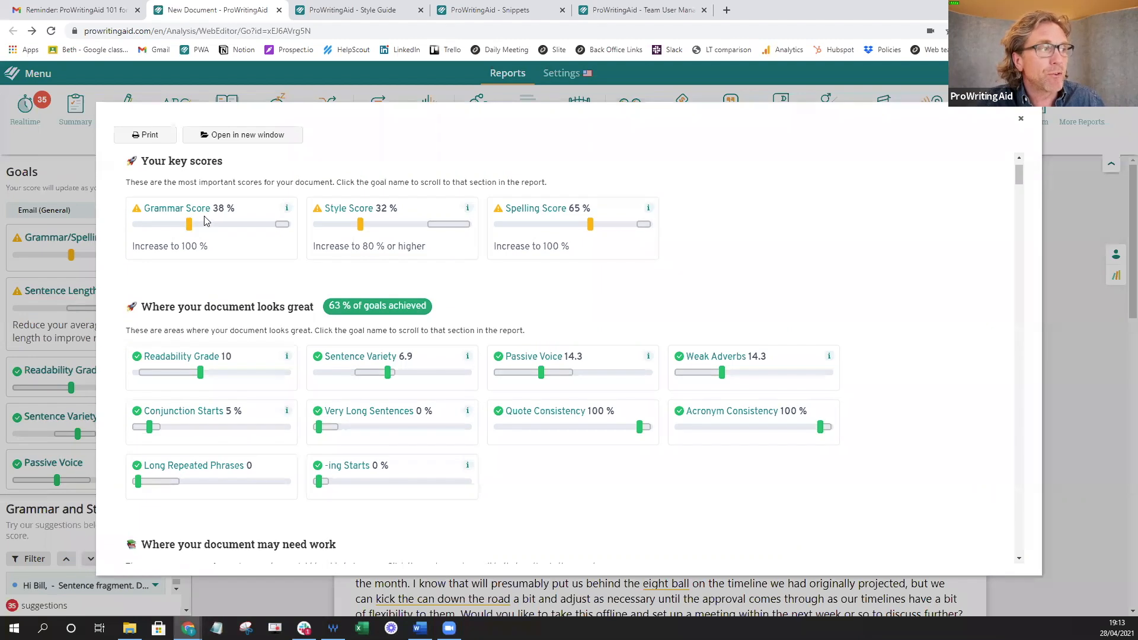
mouse_move(282, 230)
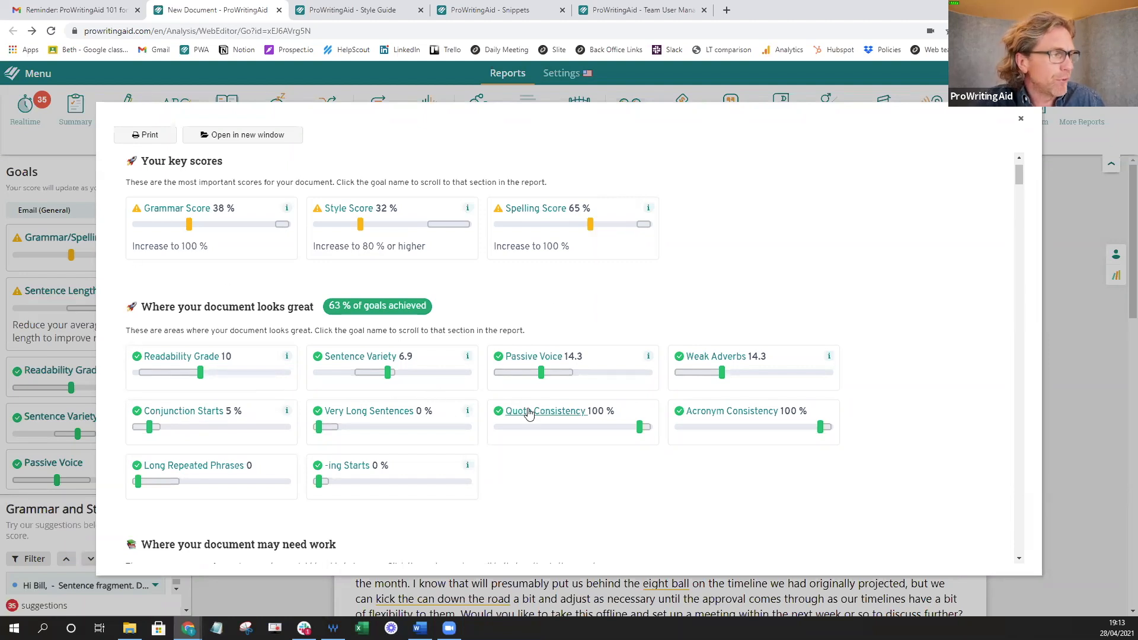
scroll(529, 413, "down", 1)
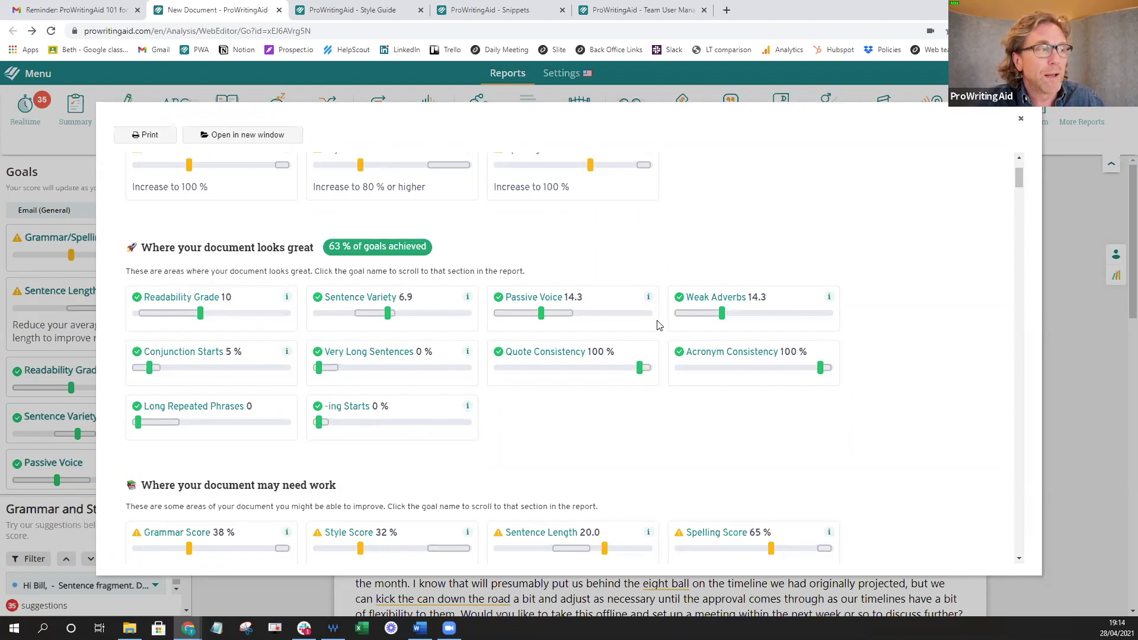
mouse_move(554, 317)
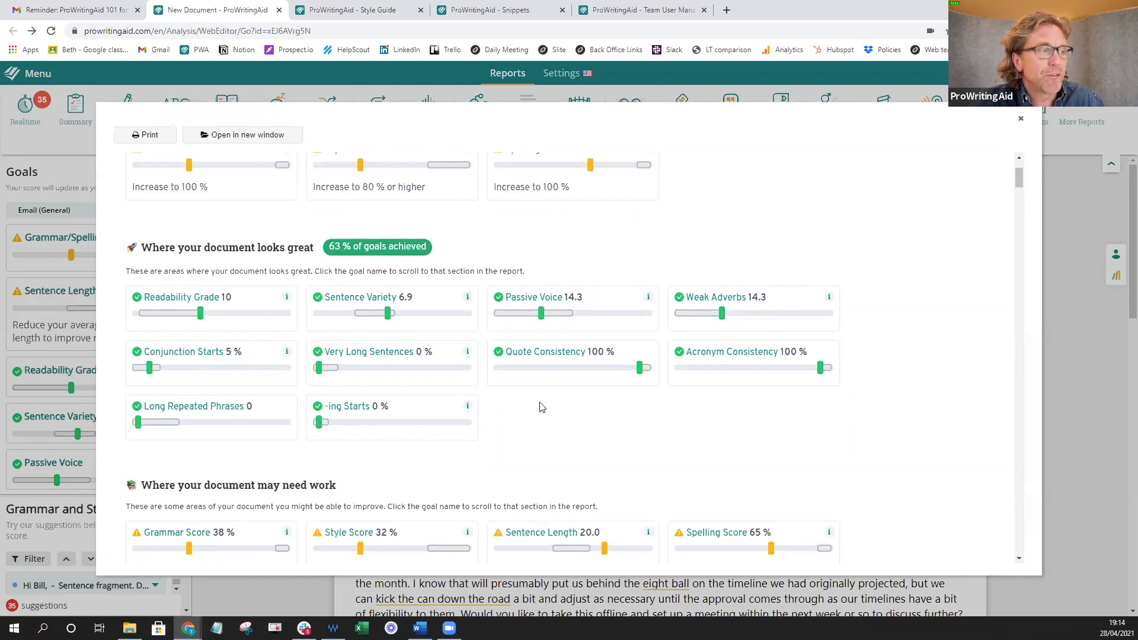
scroll(539, 402, "down", 3)
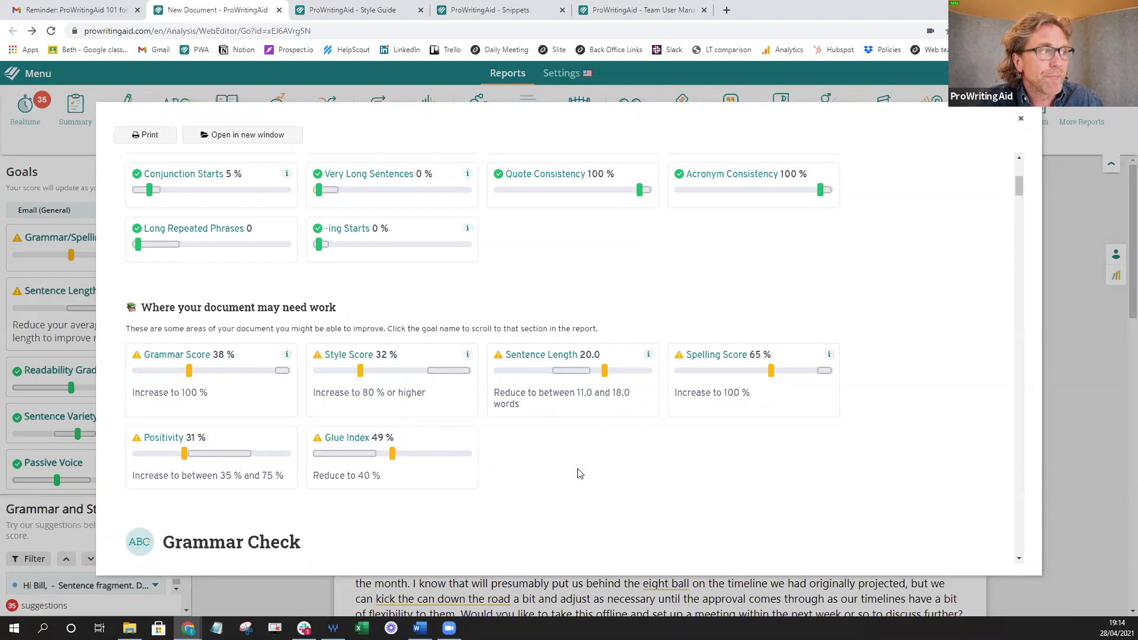
Jump to the Readability Grade section of the Summary Report, read it and close the report.
scroll(580, 473, "up", 2)
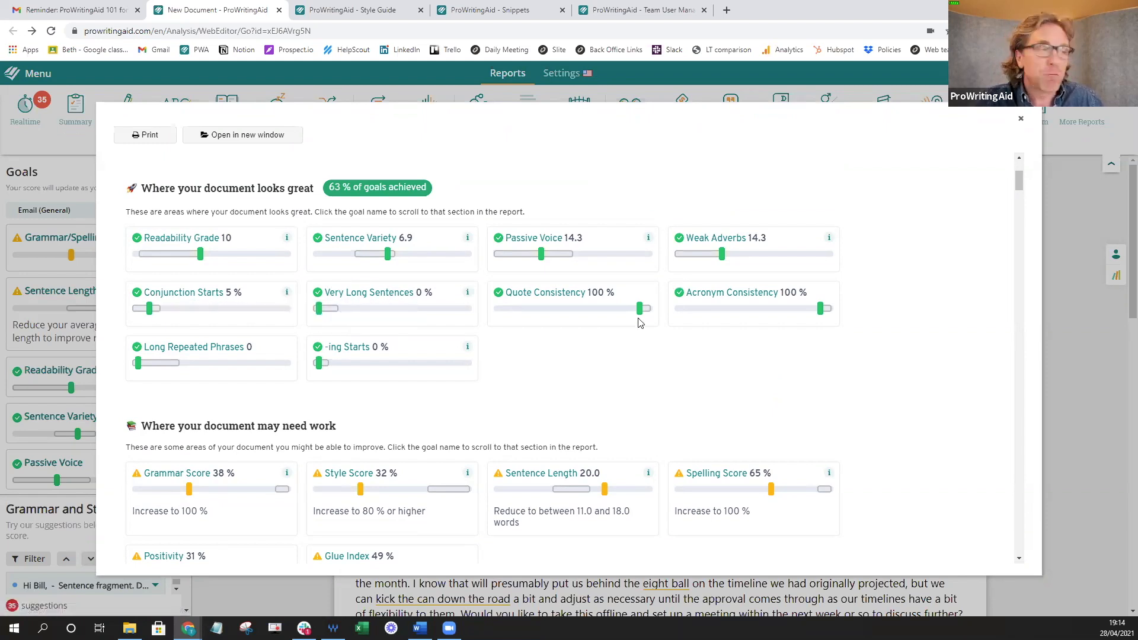
left_click(173, 239)
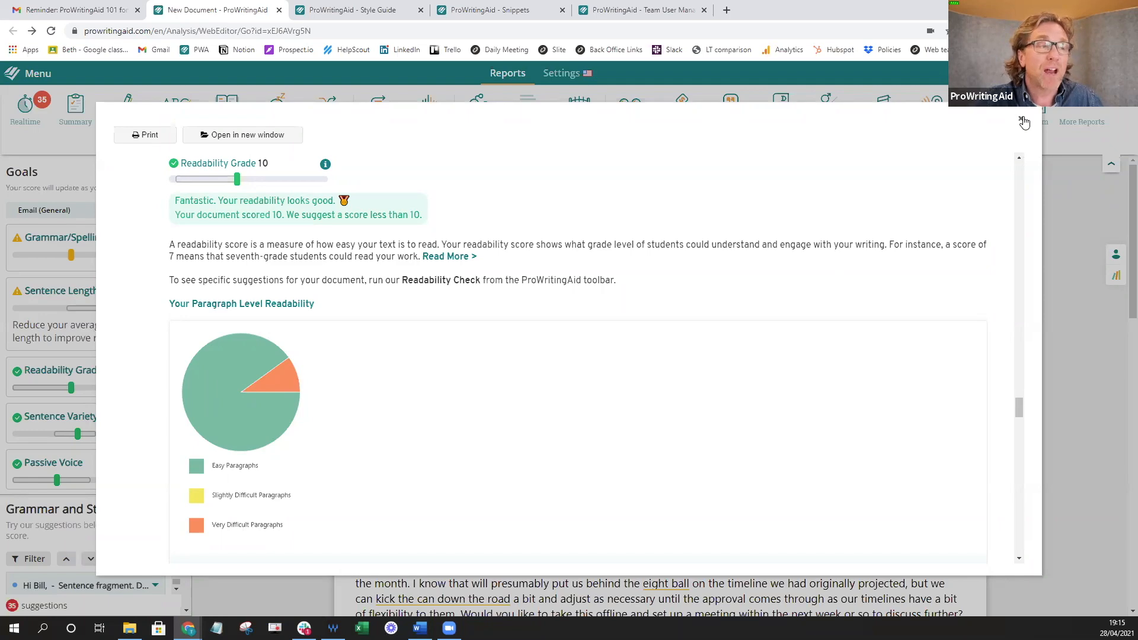
left_click(1022, 121)
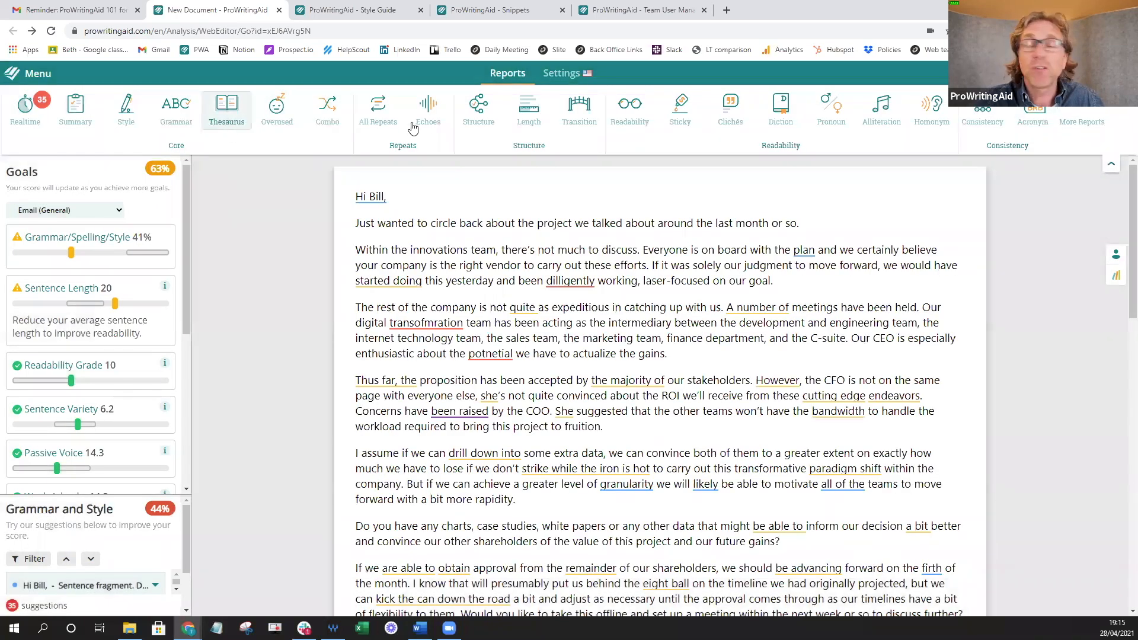
Run the Readability report, expand the document's overall readability measures and check the reading ease of the "Within the innovations team" paragraph.
left_click(636, 118)
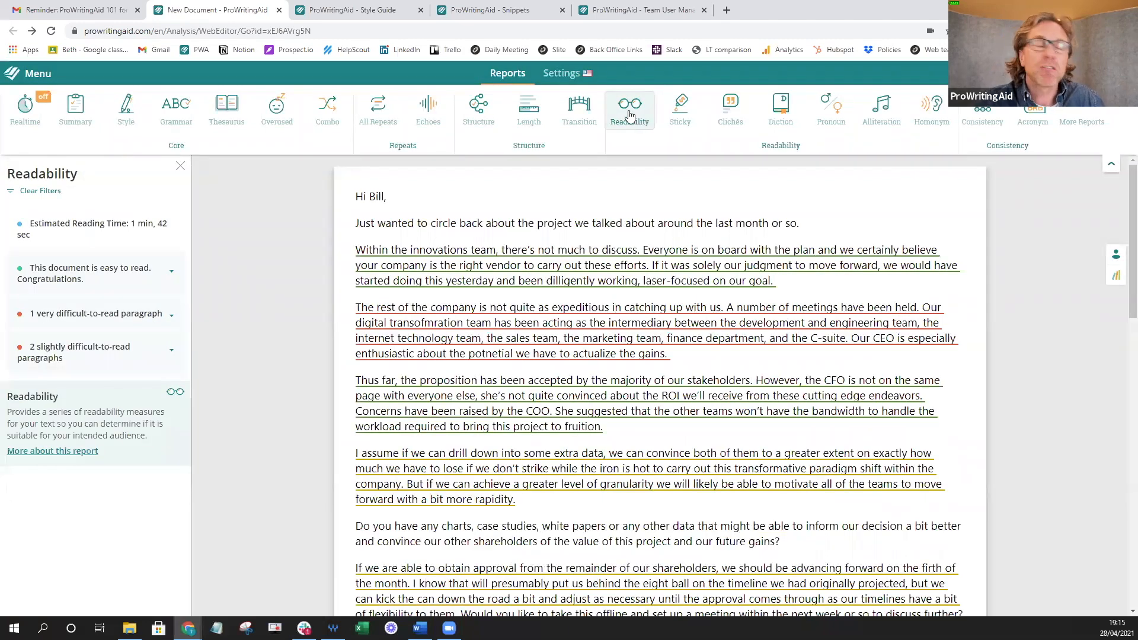
left_click(172, 274)
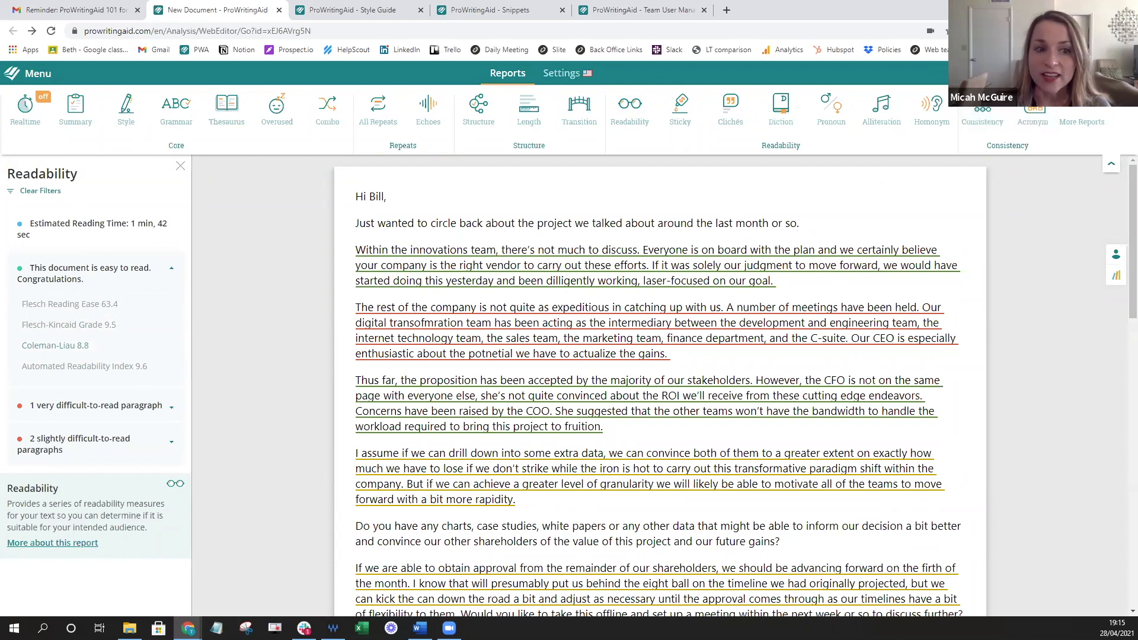
mouse_move(655, 273)
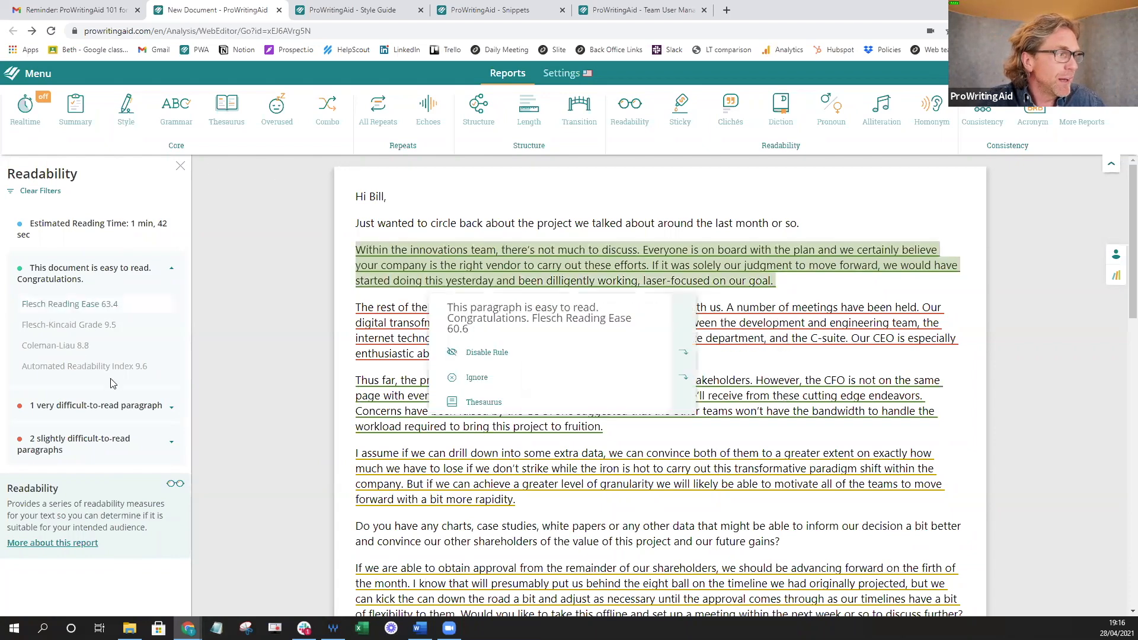
Locate the very difficult-to-read paragraph from the report and check the reading ease of the "Thus far" paragraph.
left_click(126, 410)
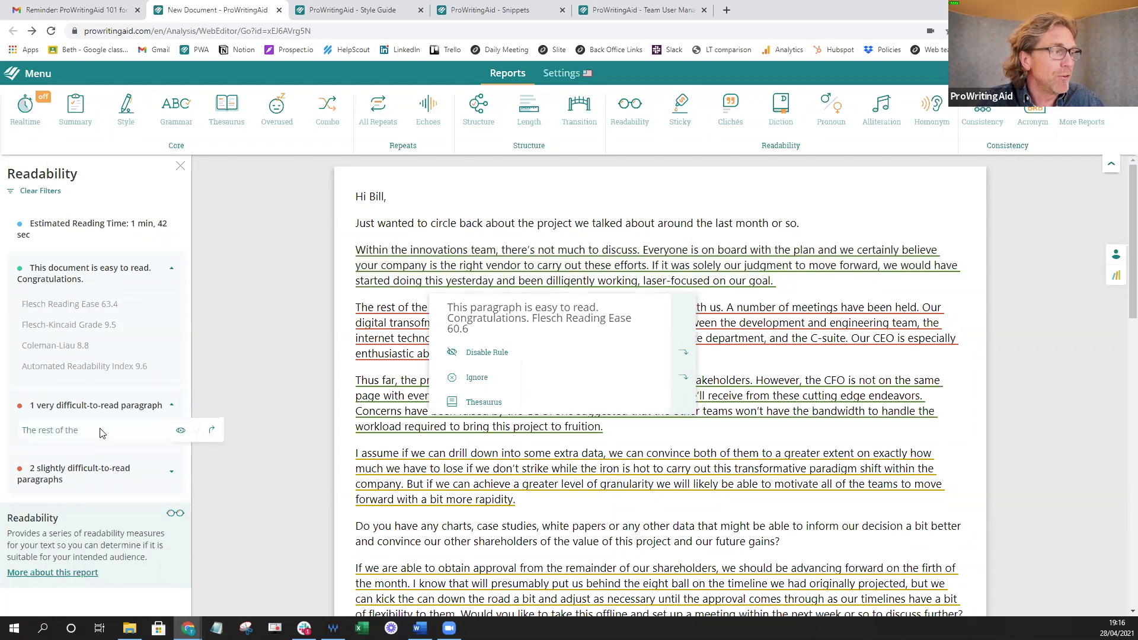
left_click(211, 431)
left_click(211, 432)
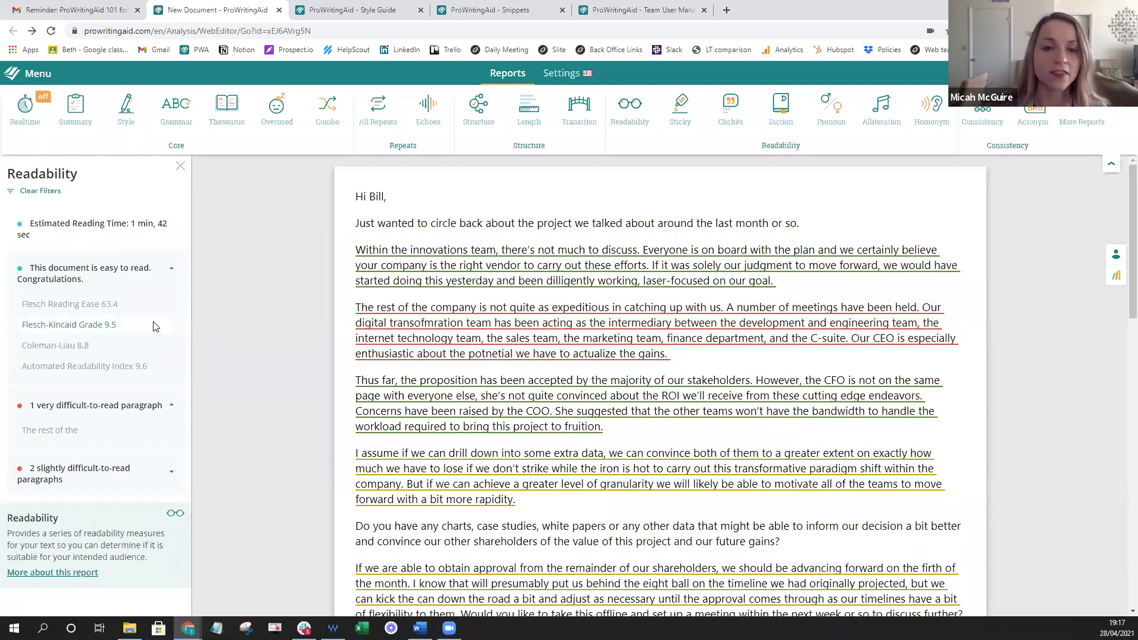
mouse_move(646, 382)
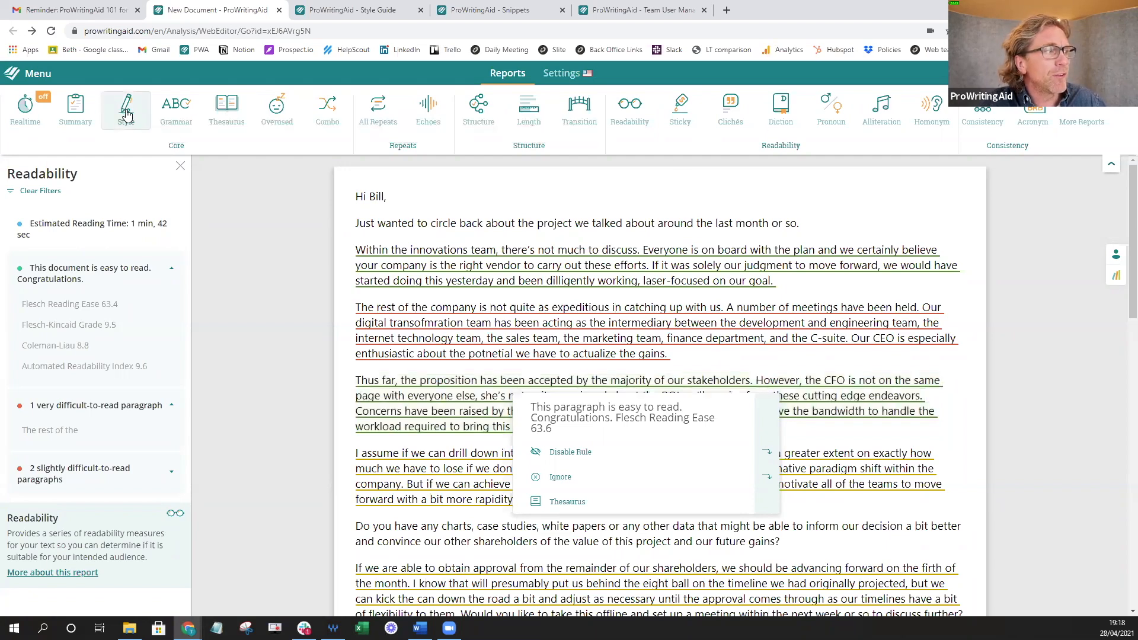
Run the Style report and read the suggestions for "certainly" and "or so" in the email.
left_click(126, 112)
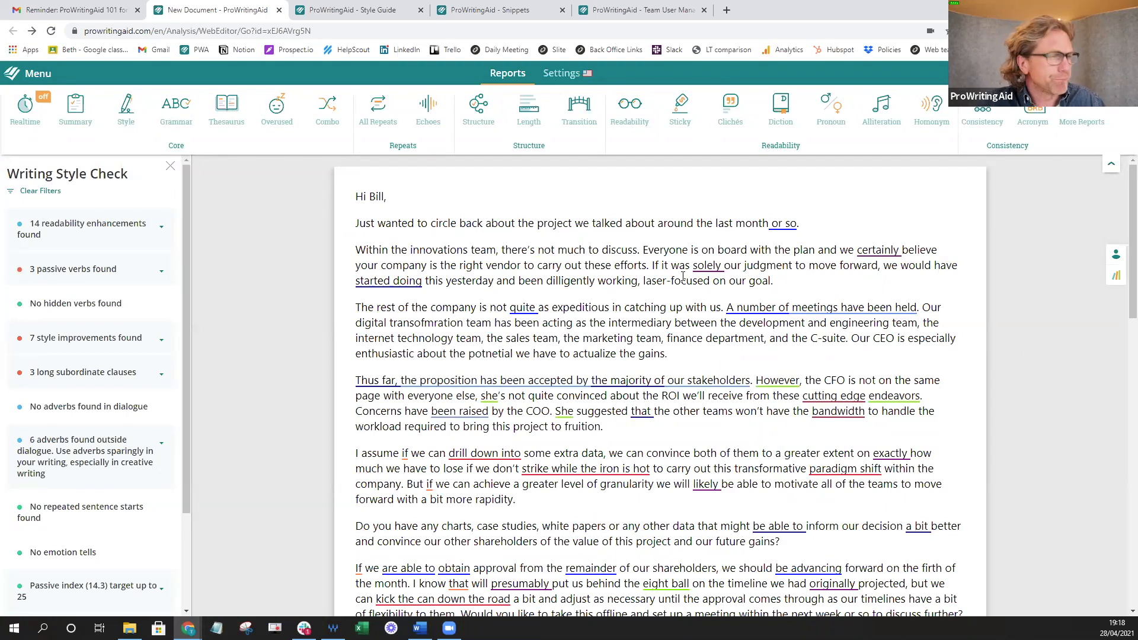
left_click(879, 251)
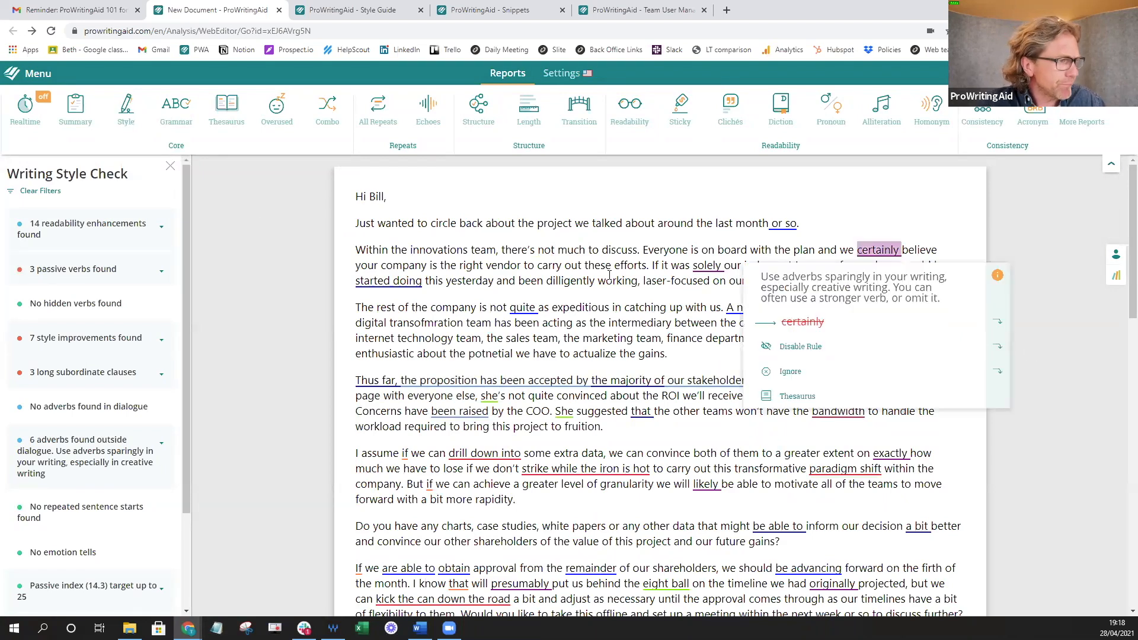
left_click(907, 194)
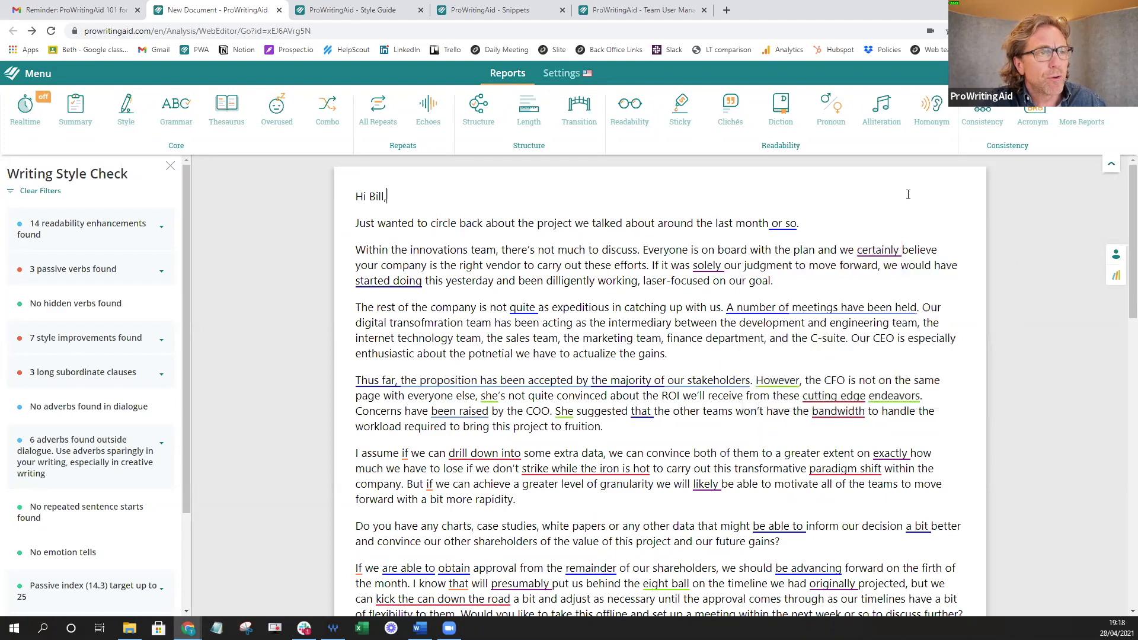
left_click(815, 220)
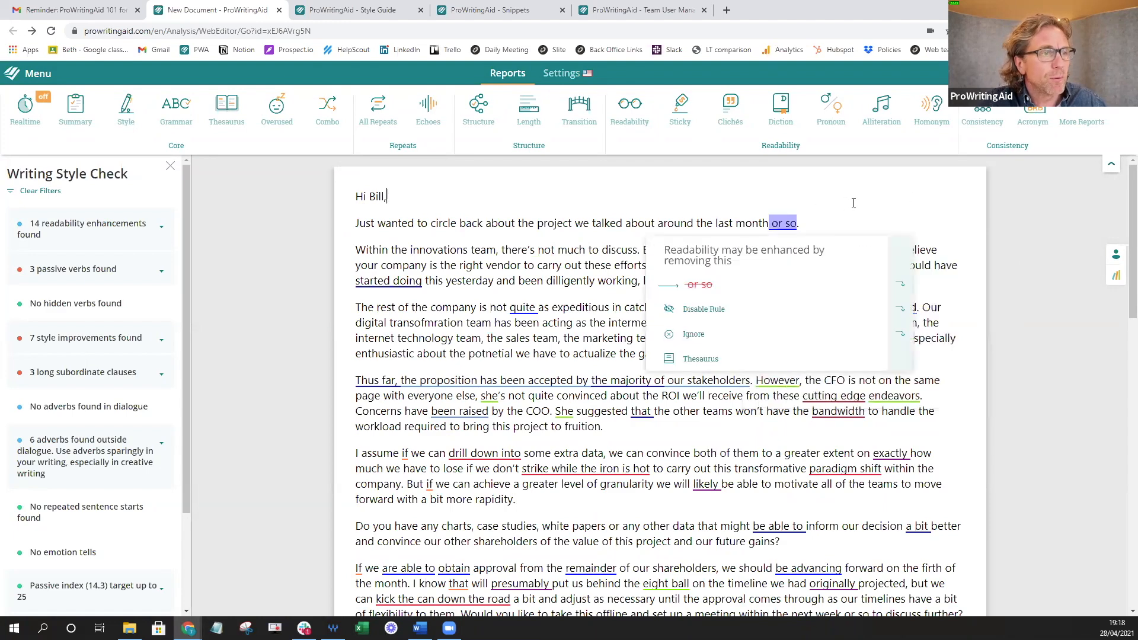
mouse_move(144, 225)
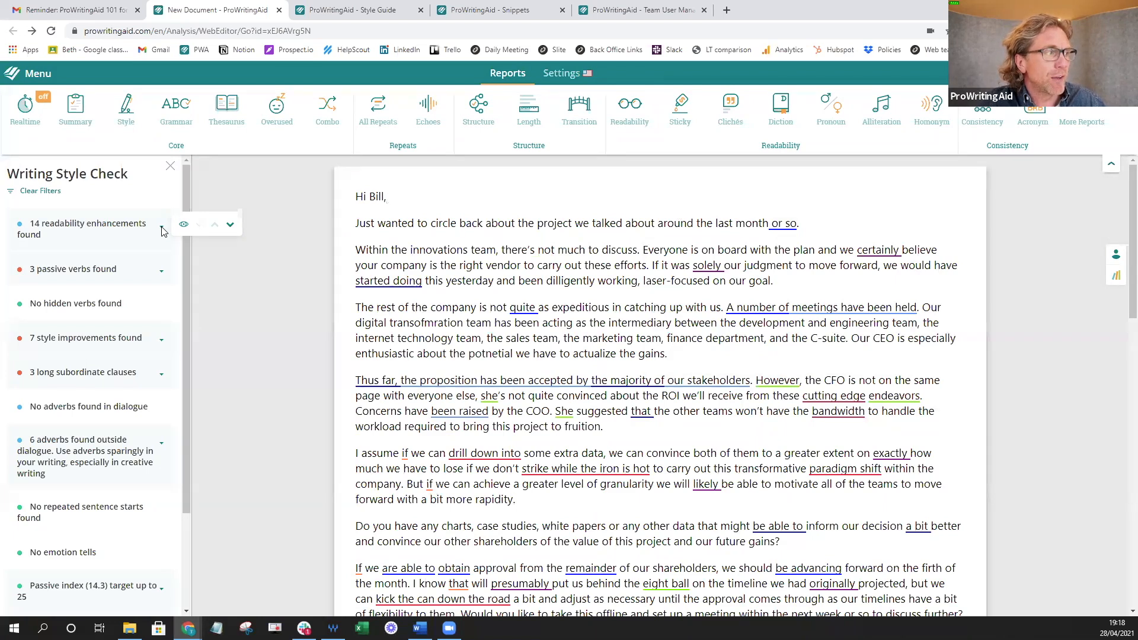
Expand the readability enhancements, locate "started doing" and accept its replacement with "done".
left_click(161, 228)
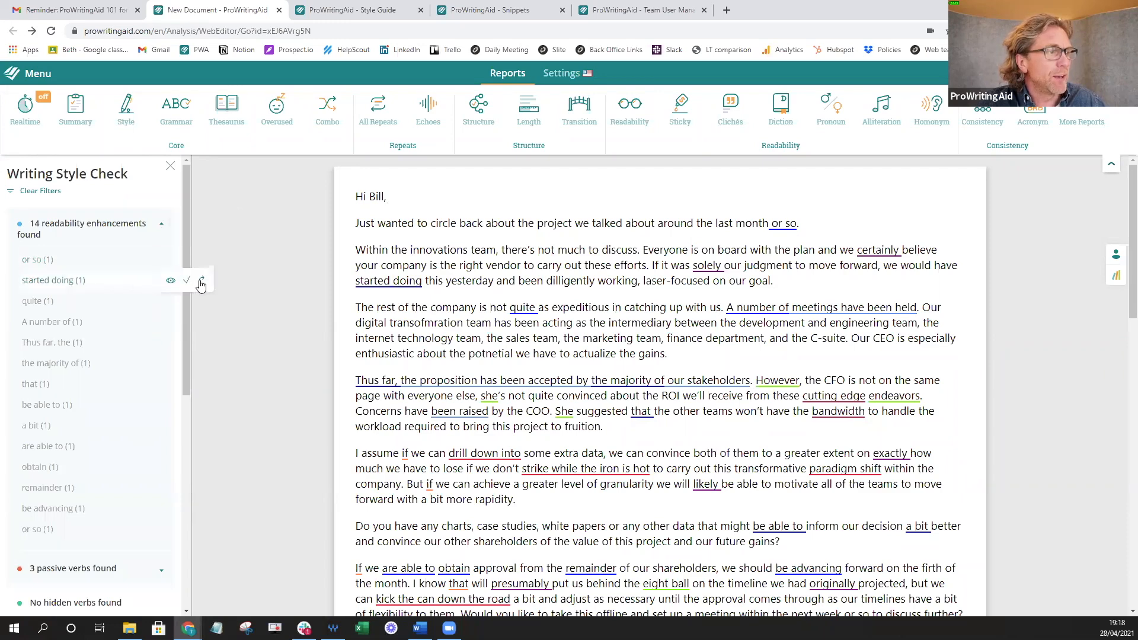
left_click(201, 283)
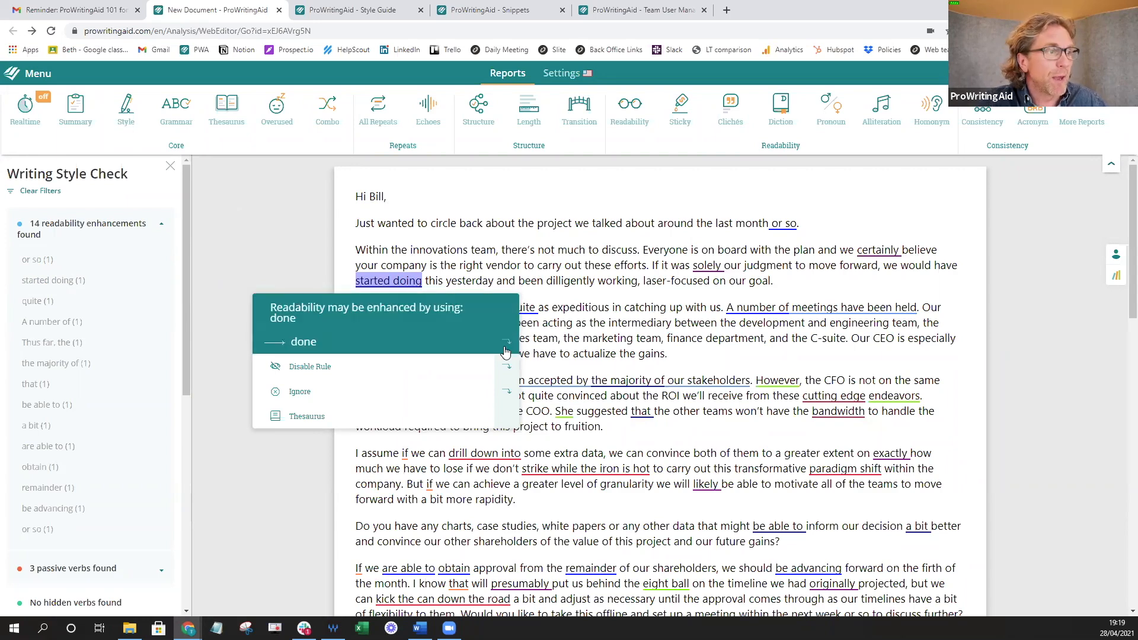
left_click(461, 342)
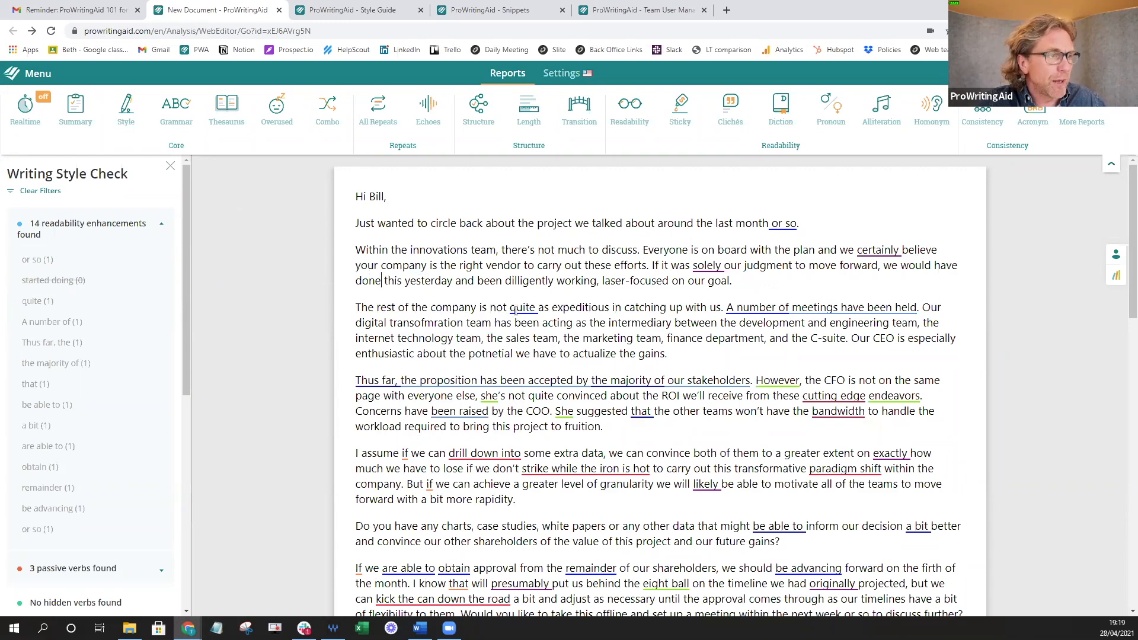
Locate the readability enhancement for "quite" and accept removing the word before "as expeditious".
mouse_move(515, 309)
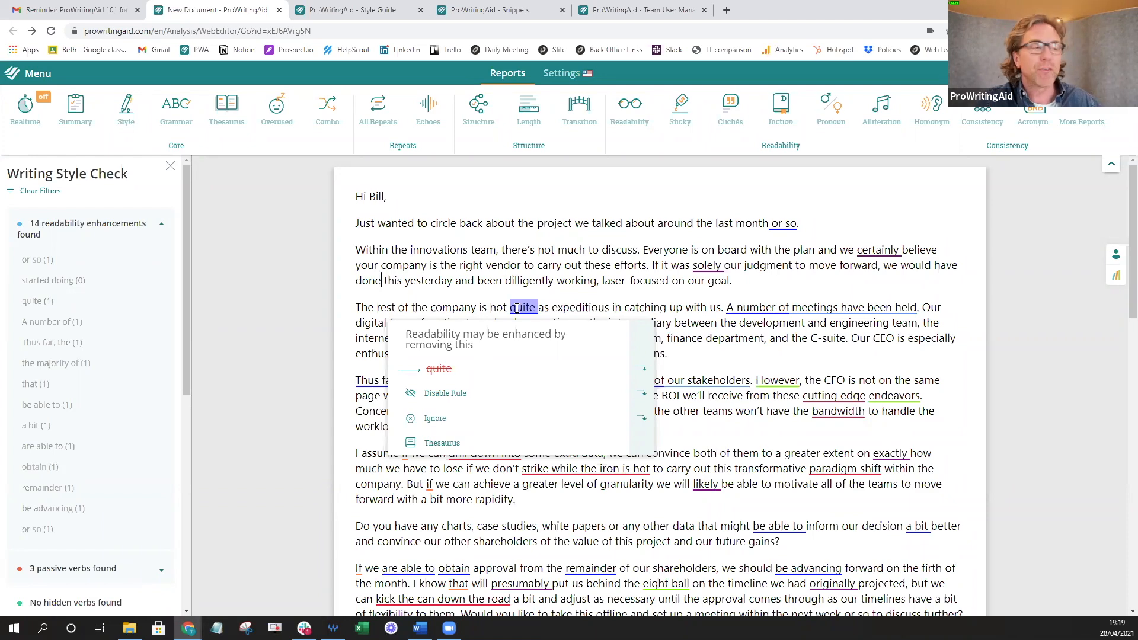
left_click(446, 297)
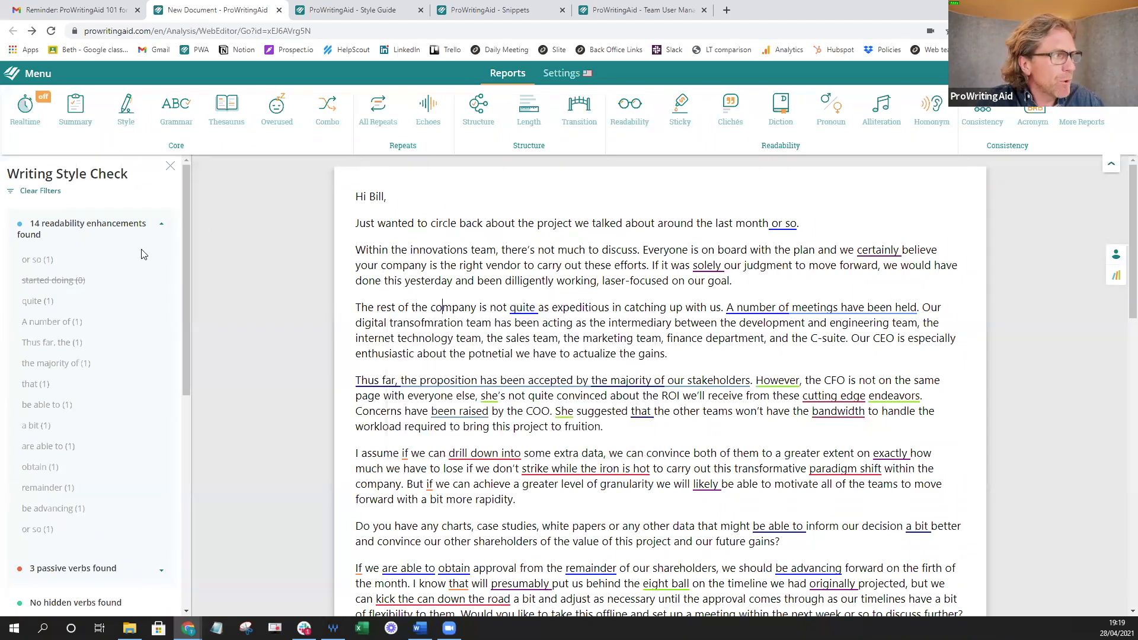
mouse_move(128, 295)
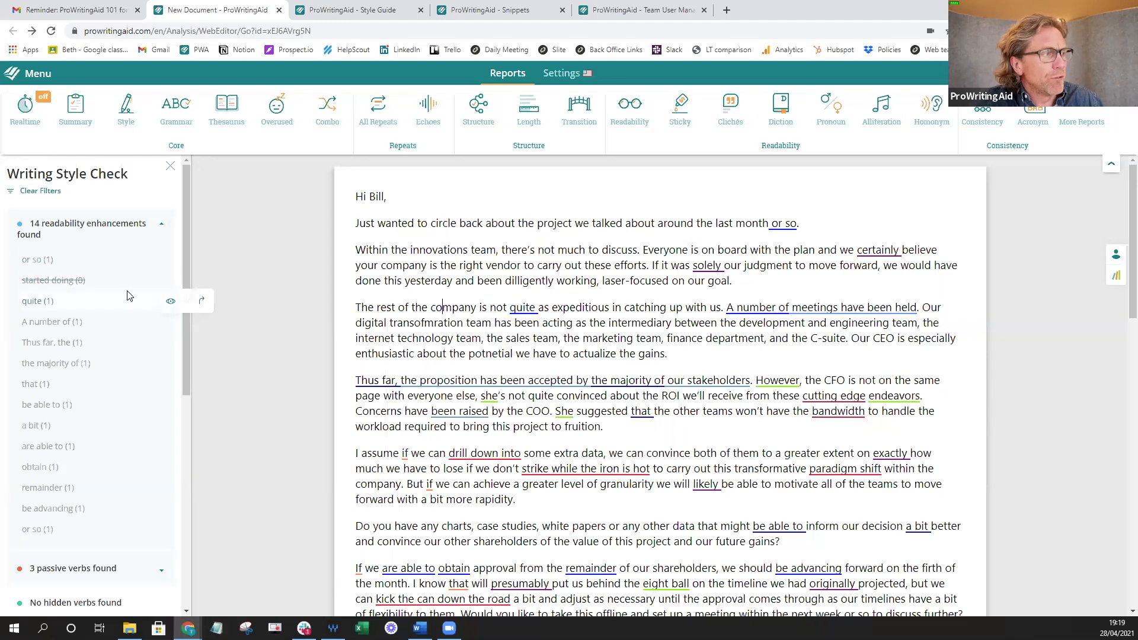
left_click(201, 303)
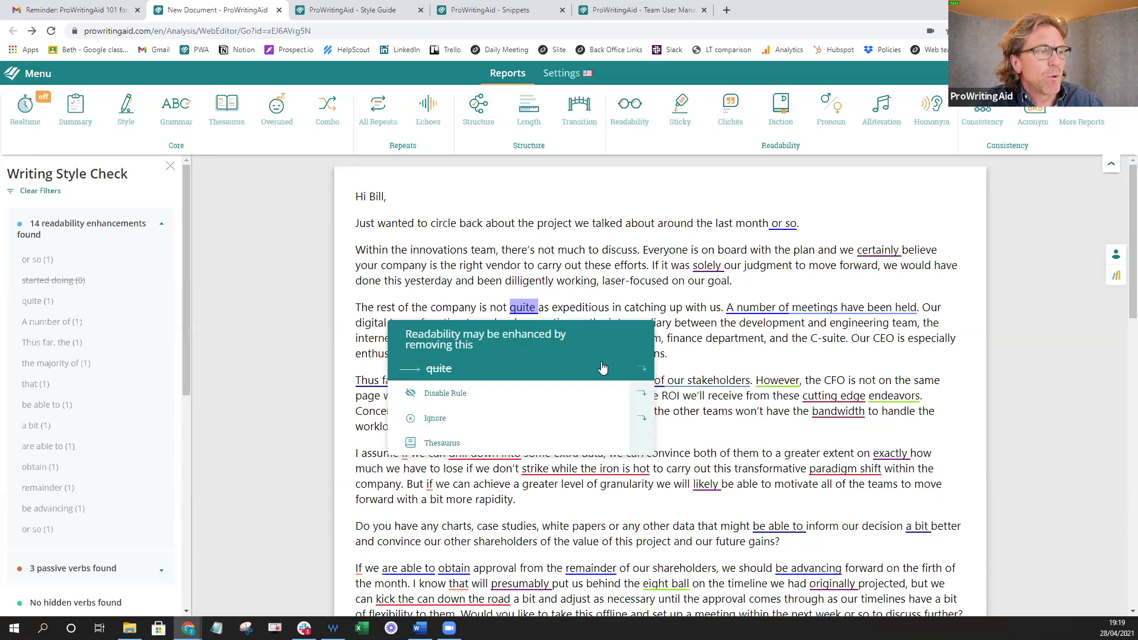
left_click(641, 370)
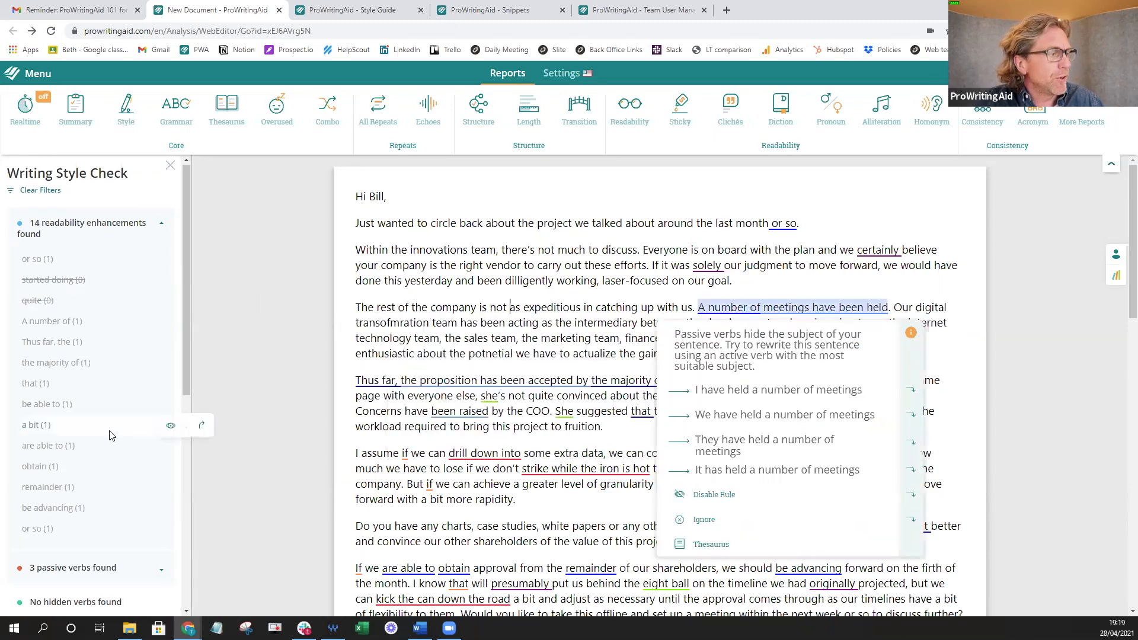
Expand the passive verbs in the Style report and locate "A number of meetings have been held" in the email.
scroll(184, 429, "down", 2)
left_click(162, 454)
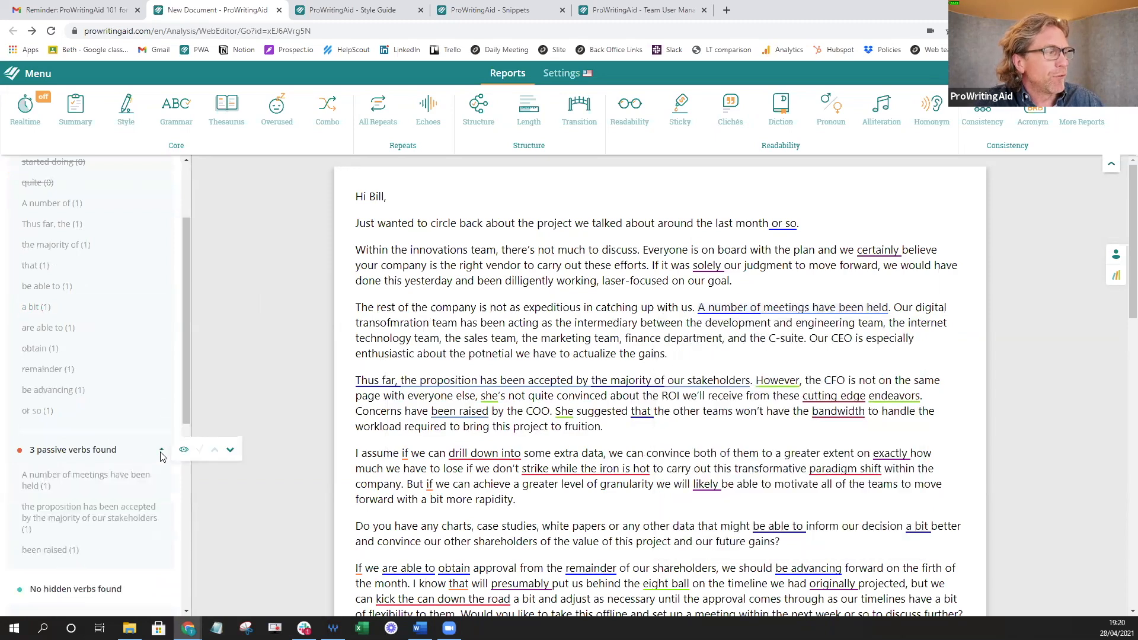
scroll(157, 444, "down", 2)
scroll(153, 434, "down", 2)
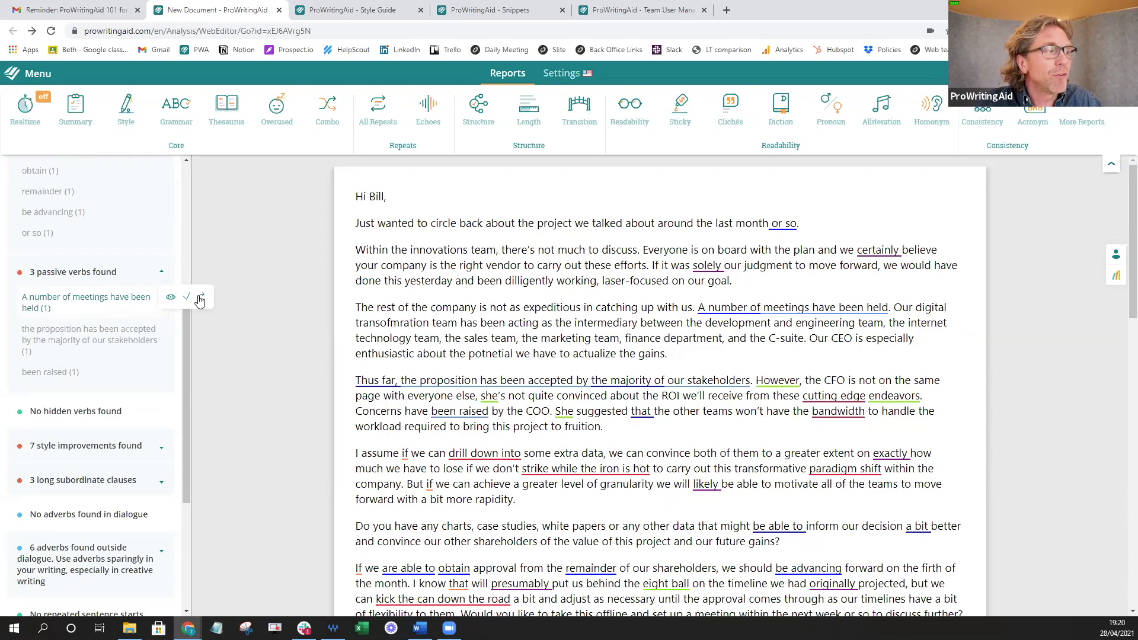
left_click(199, 298)
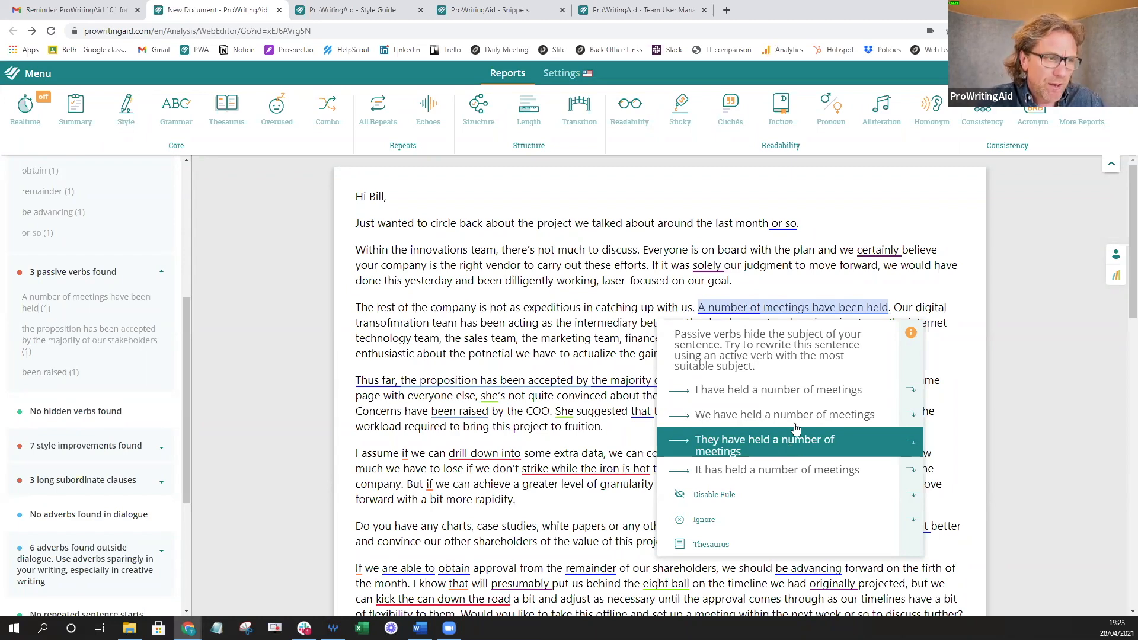
Read the explanation of passive voice and accept "We have held a number of meetings" as the replacement.
left_click(910, 334)
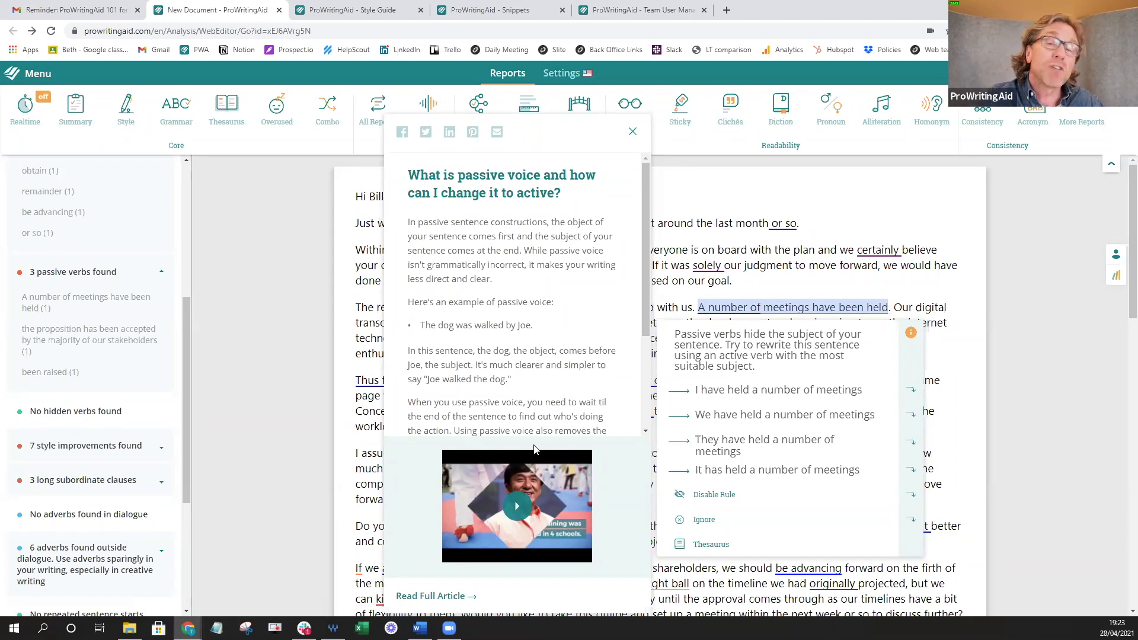
left_click(631, 135)
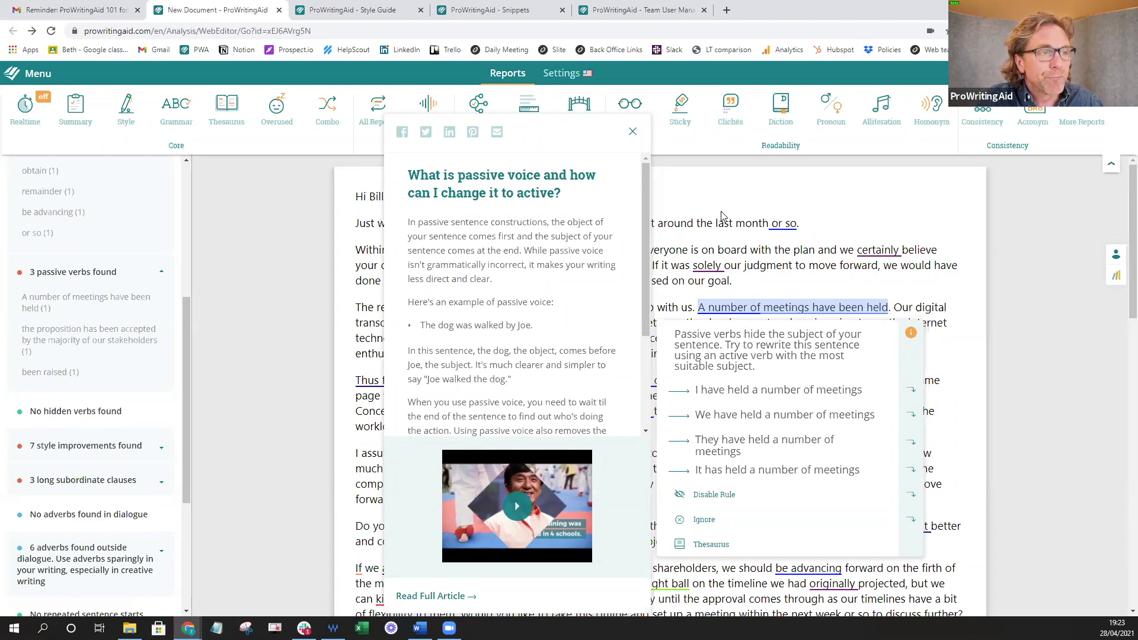
left_click(779, 415)
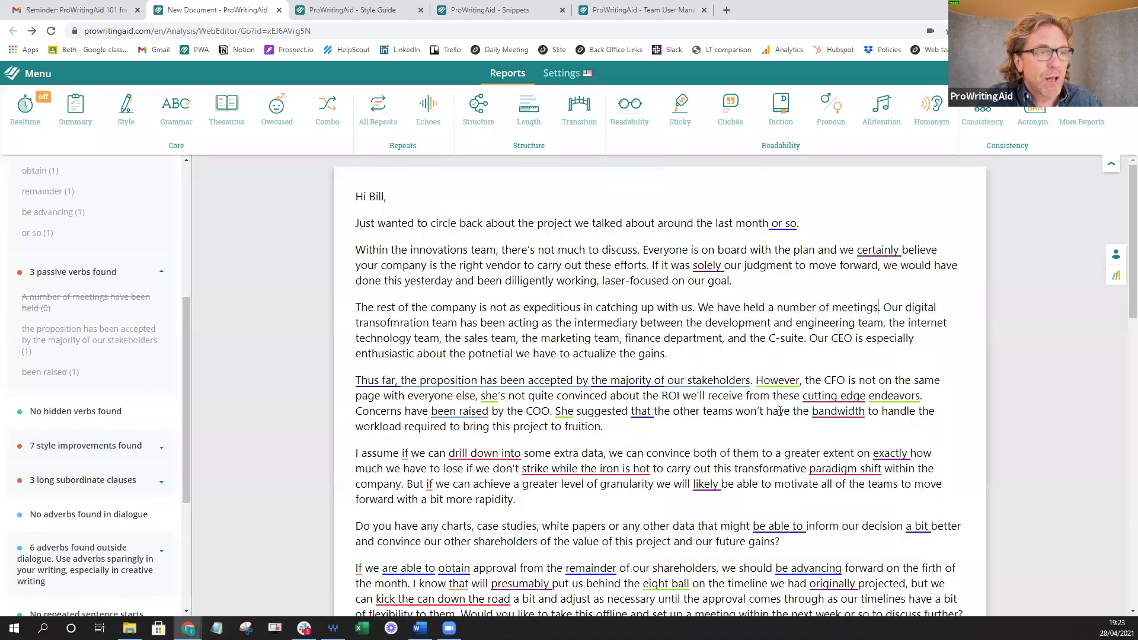
Expand the style improvements, locate the jargon word "bandwidth" and accept its replacement with "capacity".
mouse_move(109, 446)
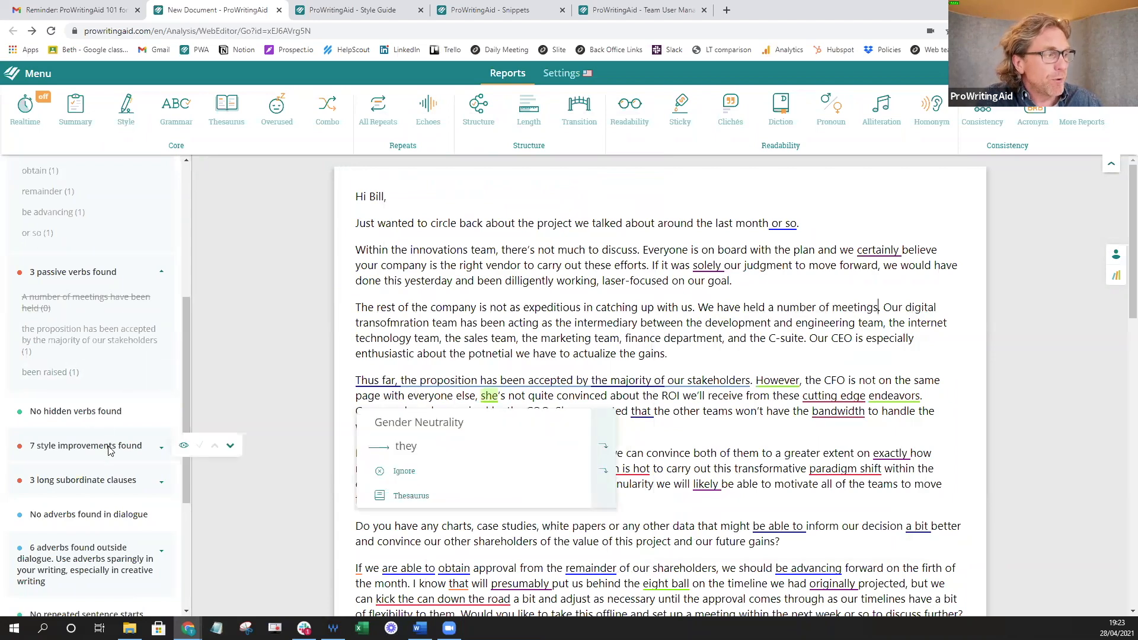
left_click(109, 449)
scroll(109, 450, "down", 3)
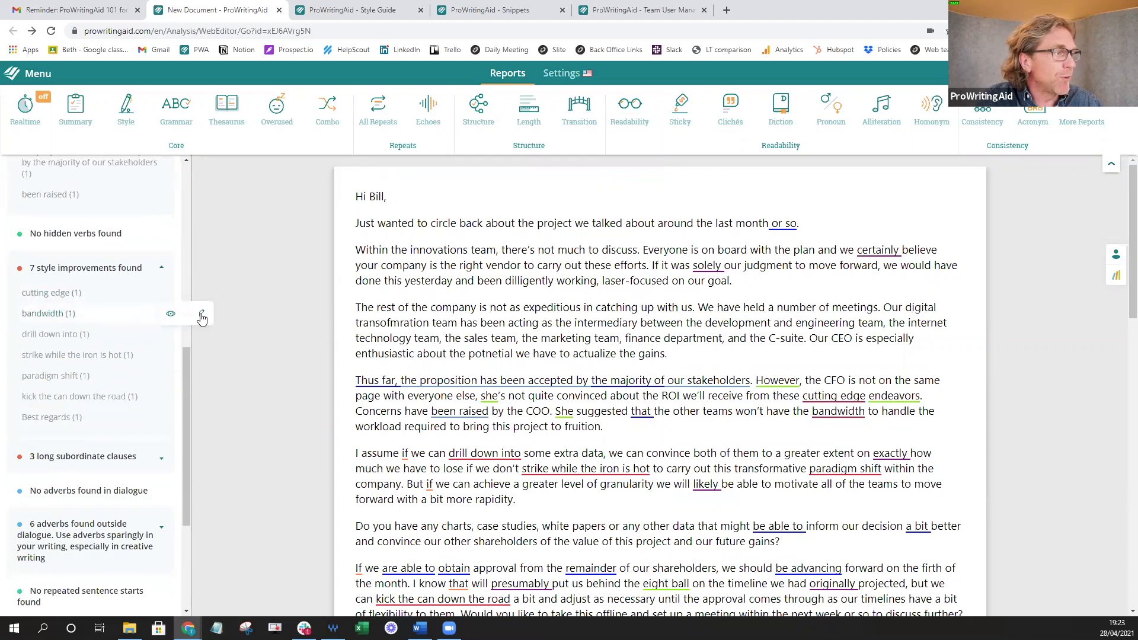
left_click(201, 318)
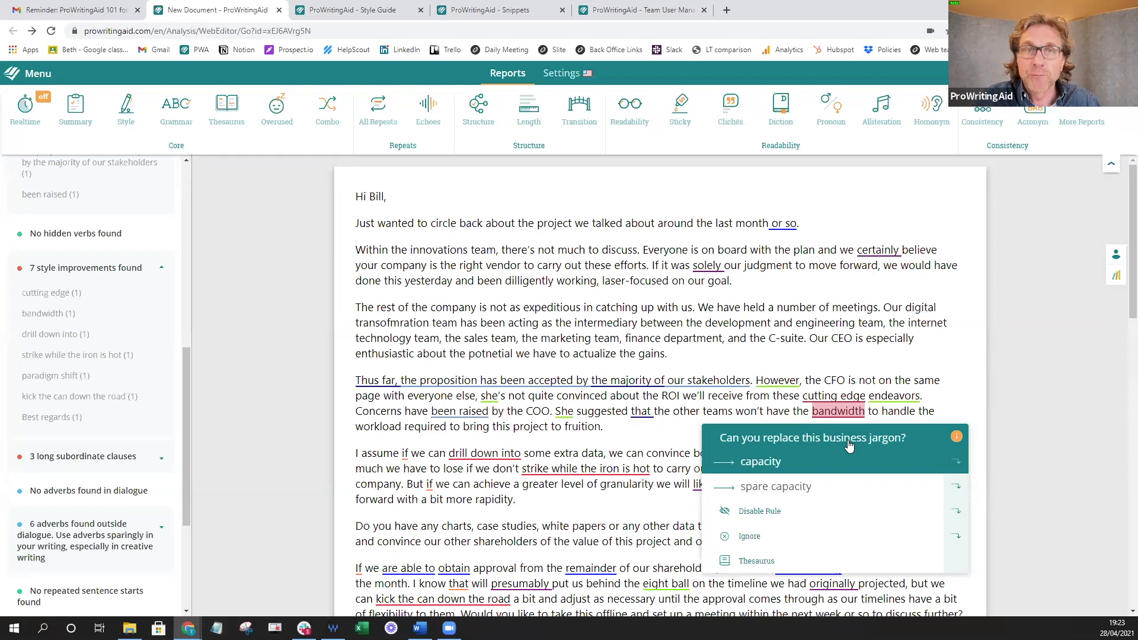
left_click(956, 462)
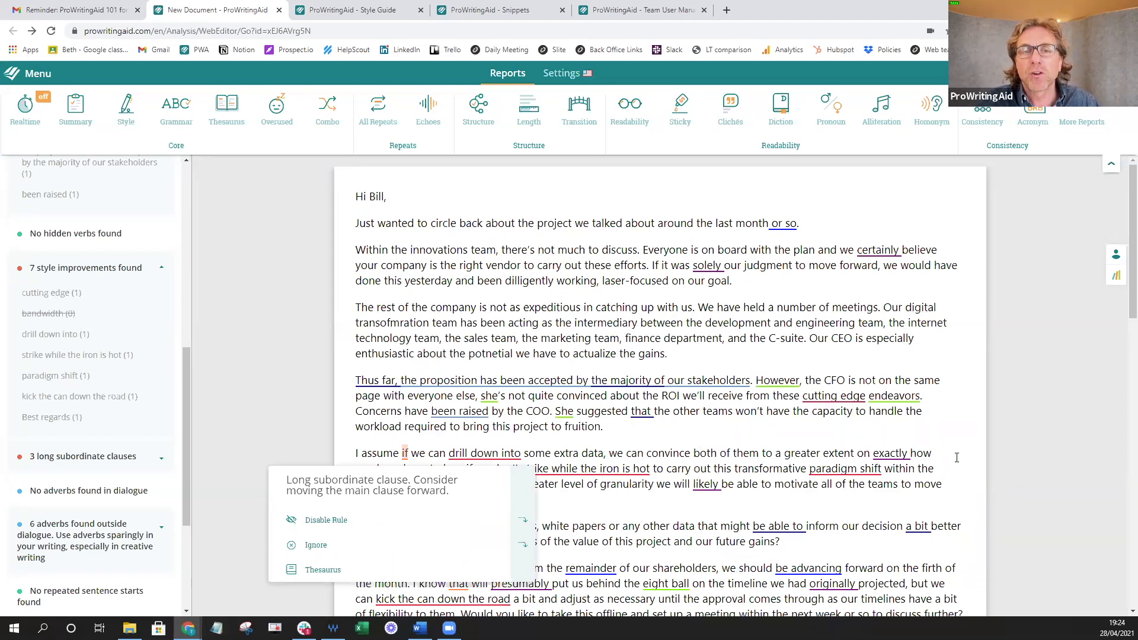
Accept the readability suggestions that replace "Thus far, the" with "The" and "the majority of" with "most".
mouse_move(32, 341)
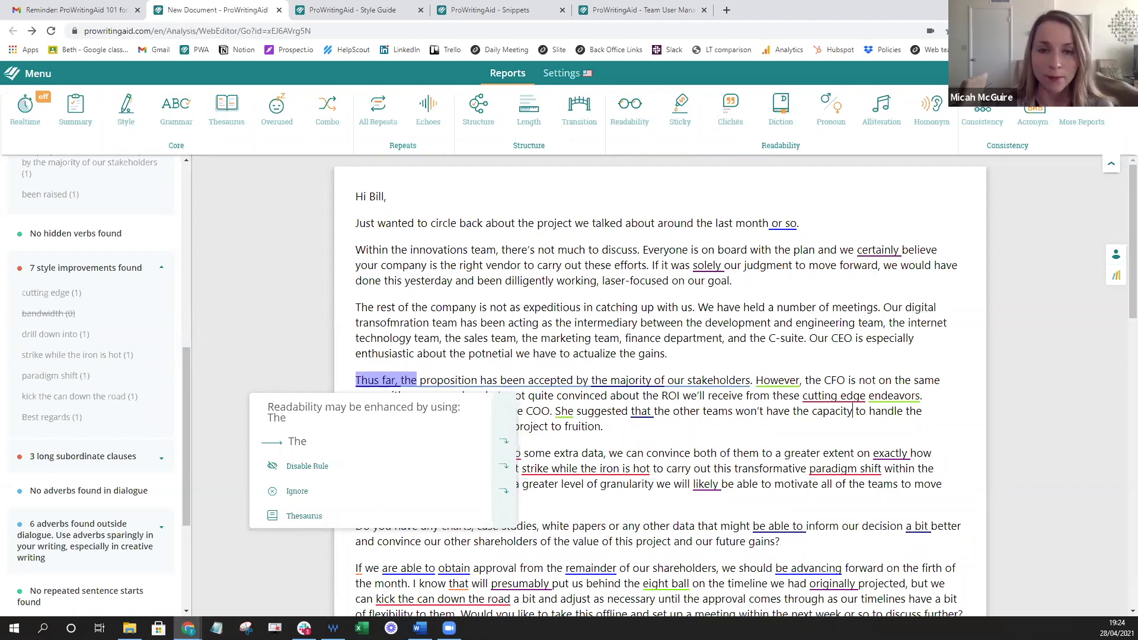
left_click(963, 279)
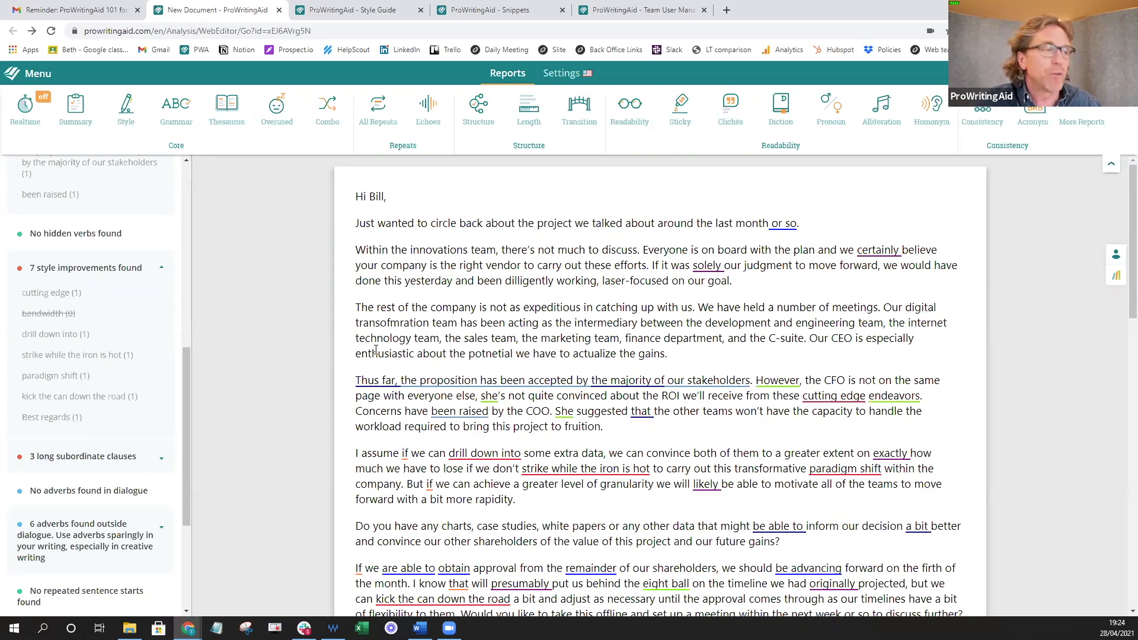
left_click(381, 381)
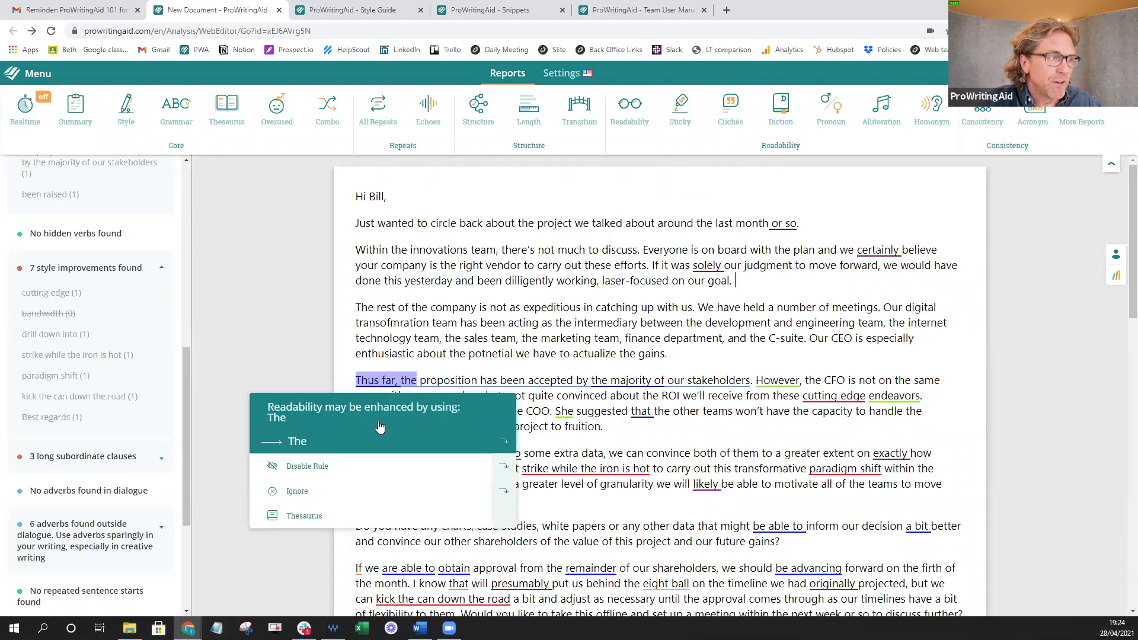
left_click(380, 422)
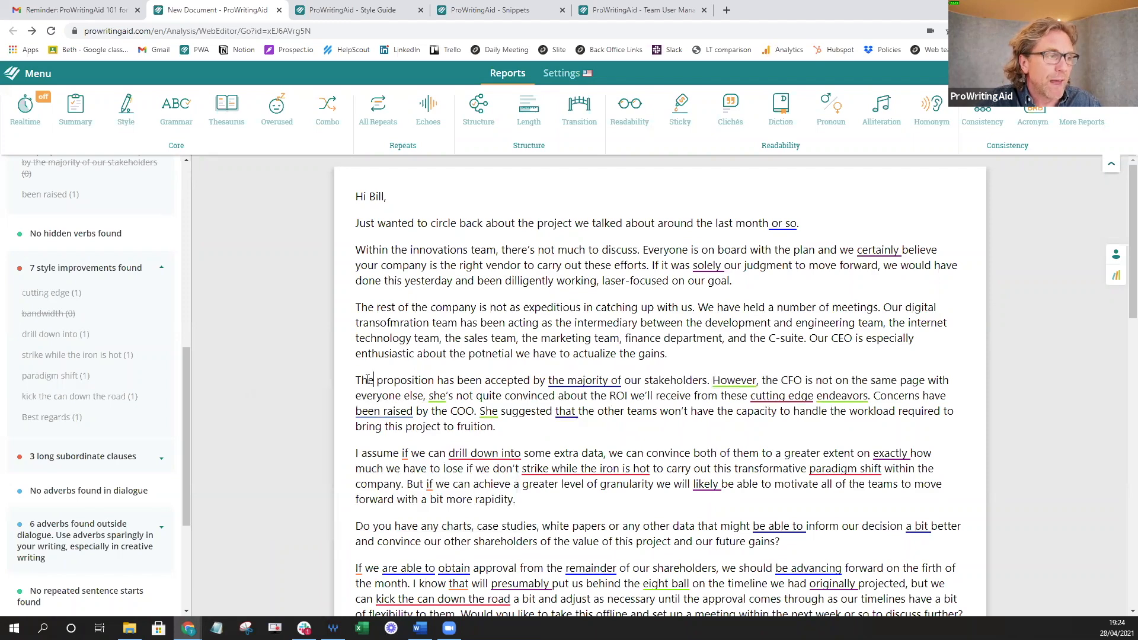
mouse_move(567, 384)
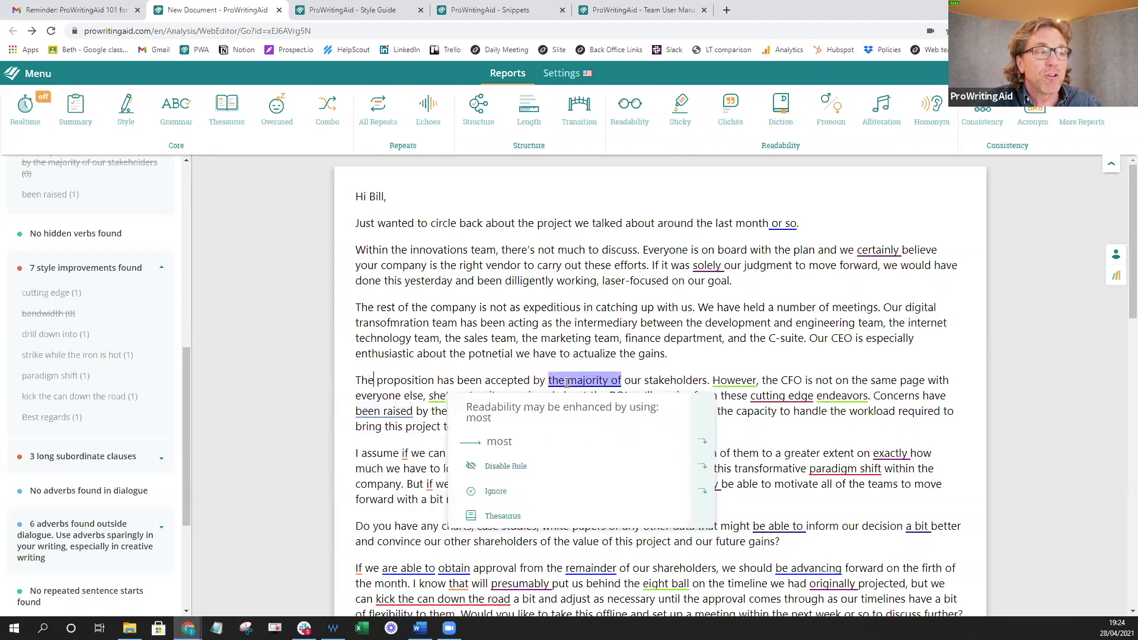
left_click(573, 426)
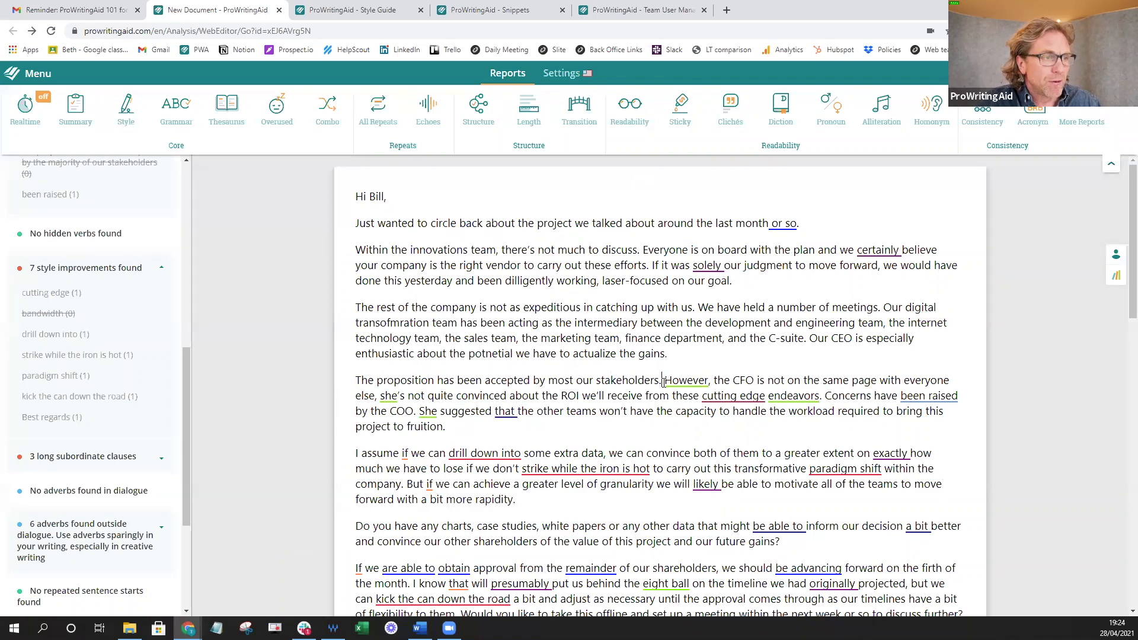
Rerun the Style report and replace the passive "The proposition has been accepted by most" with "Most have accepted the proposition".
left_click(666, 381)
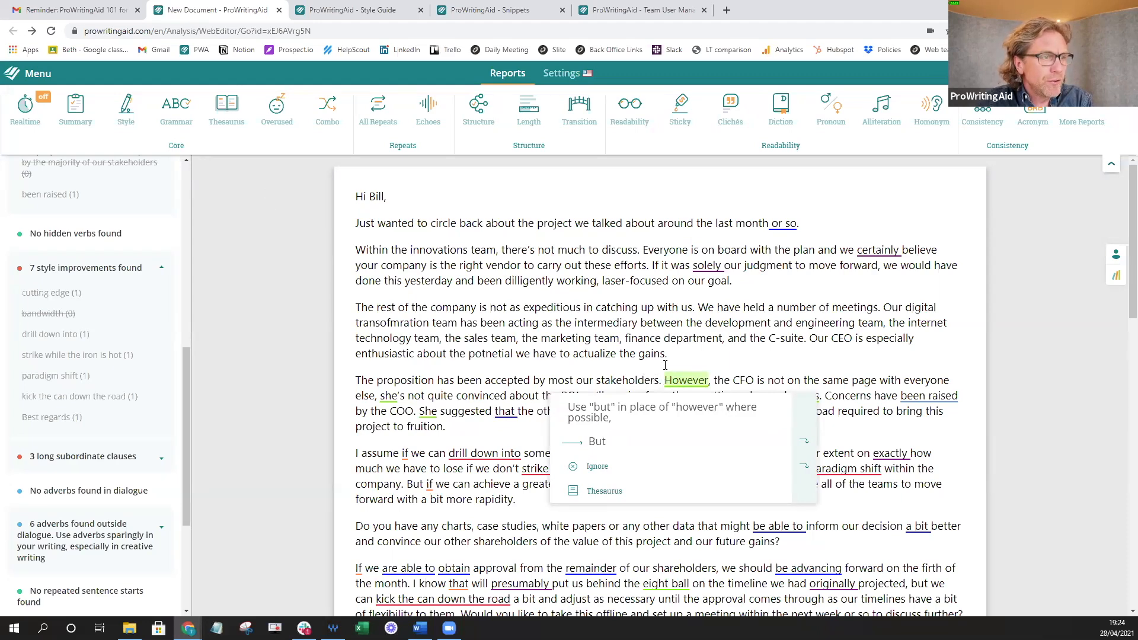
left_click(121, 111)
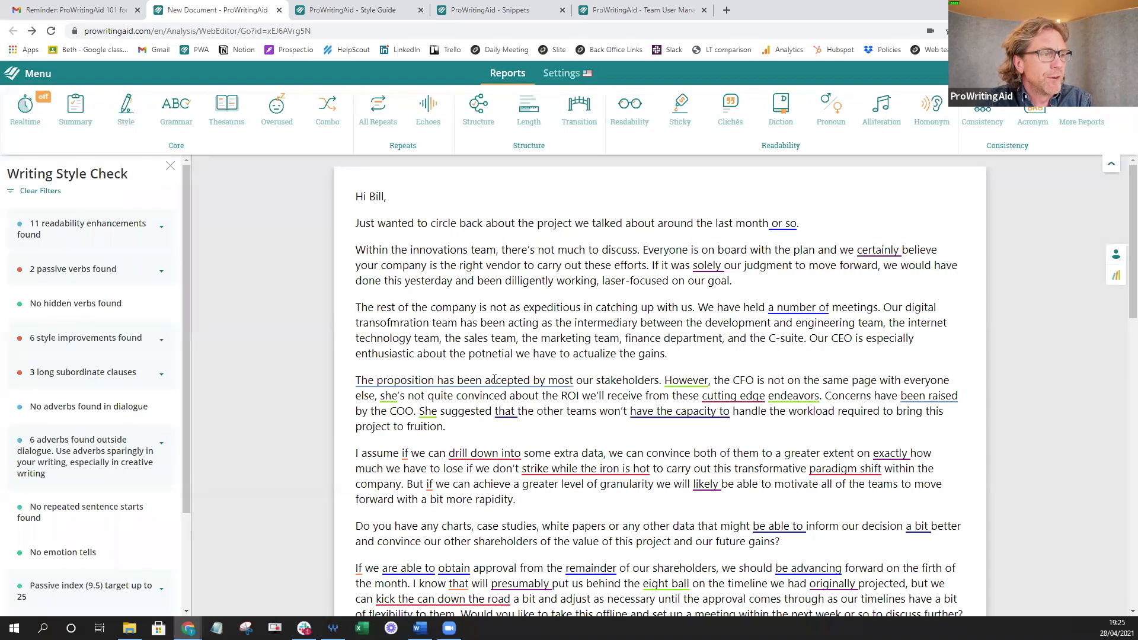
mouse_move(494, 380)
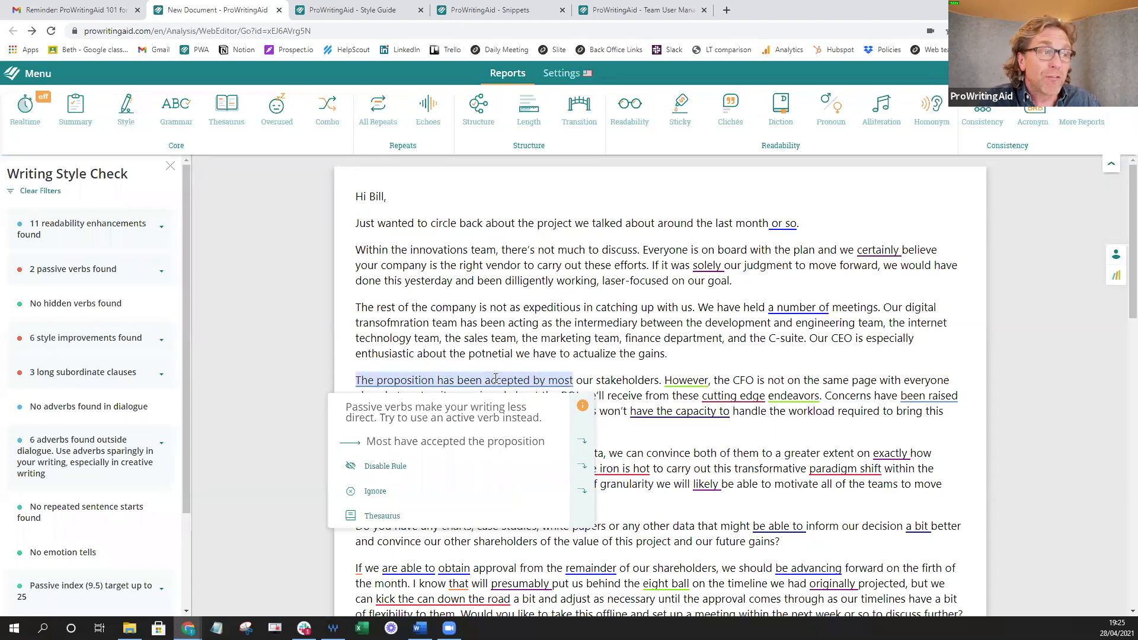
left_click(506, 439)
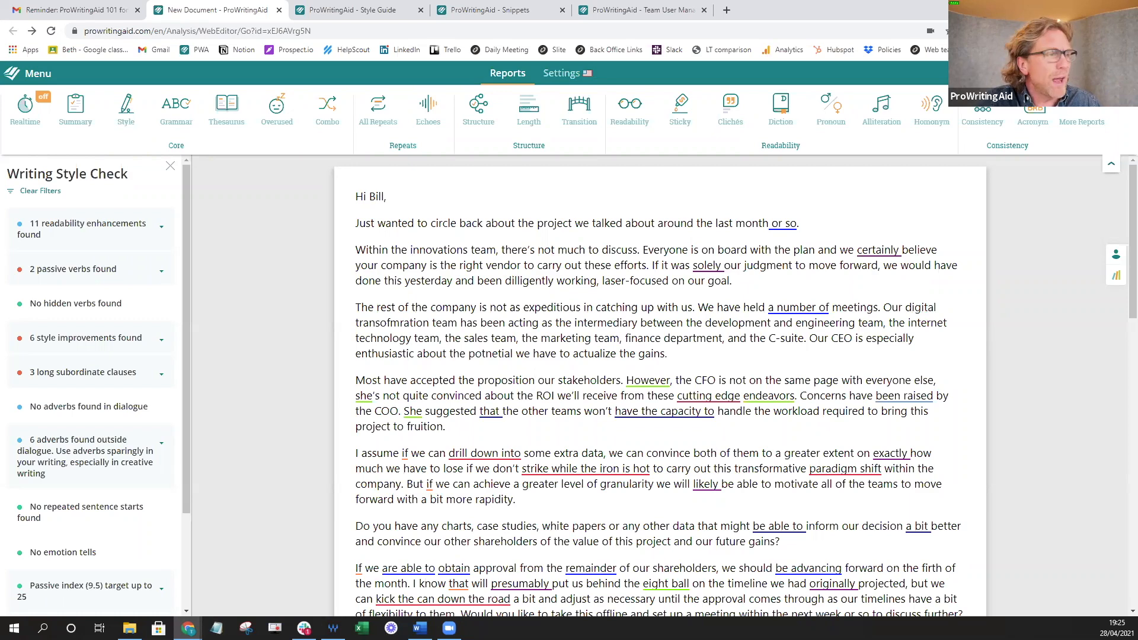
Run the Sticky Sentences report and read the glue-word advice for the "Just wanted to circle back" sentence.
left_click(683, 110)
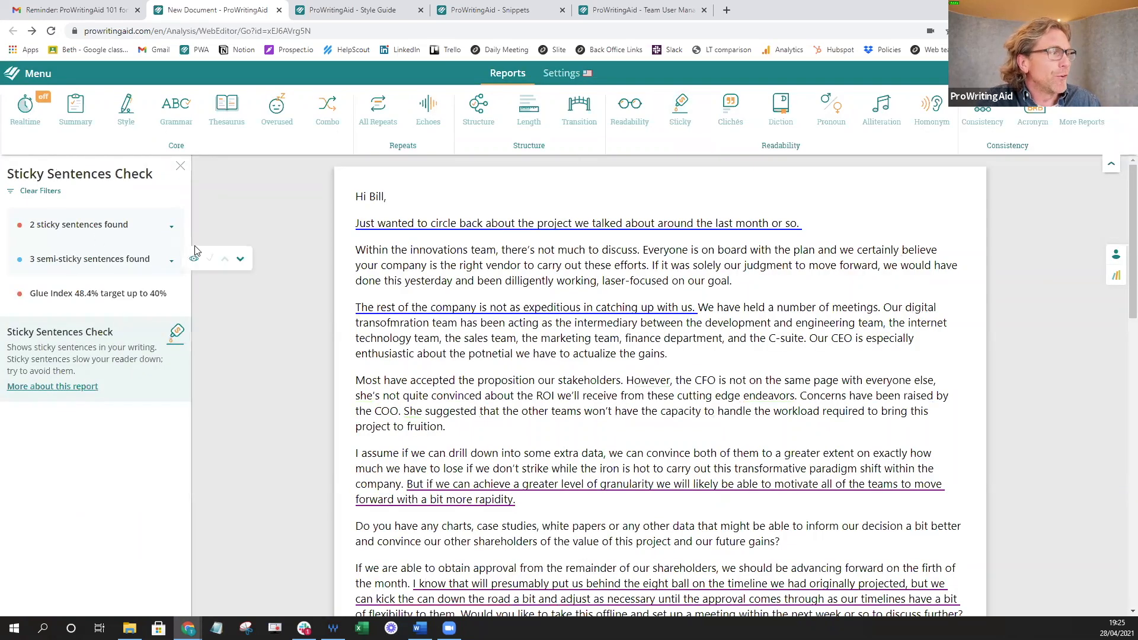
left_click(171, 264)
left_click(172, 263)
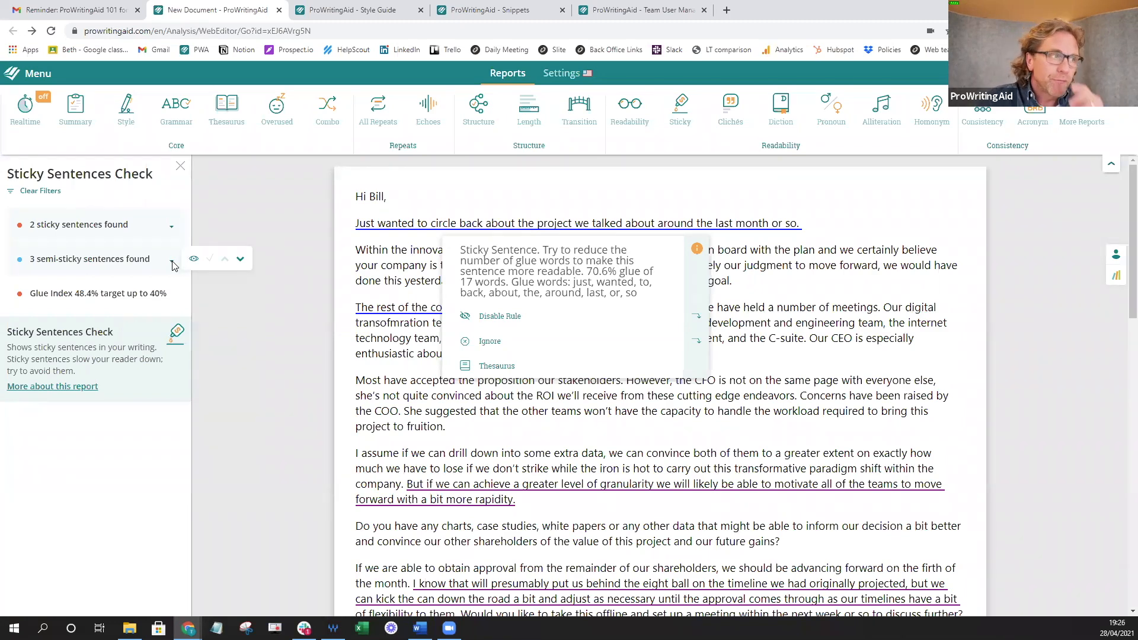
left_click(455, 223)
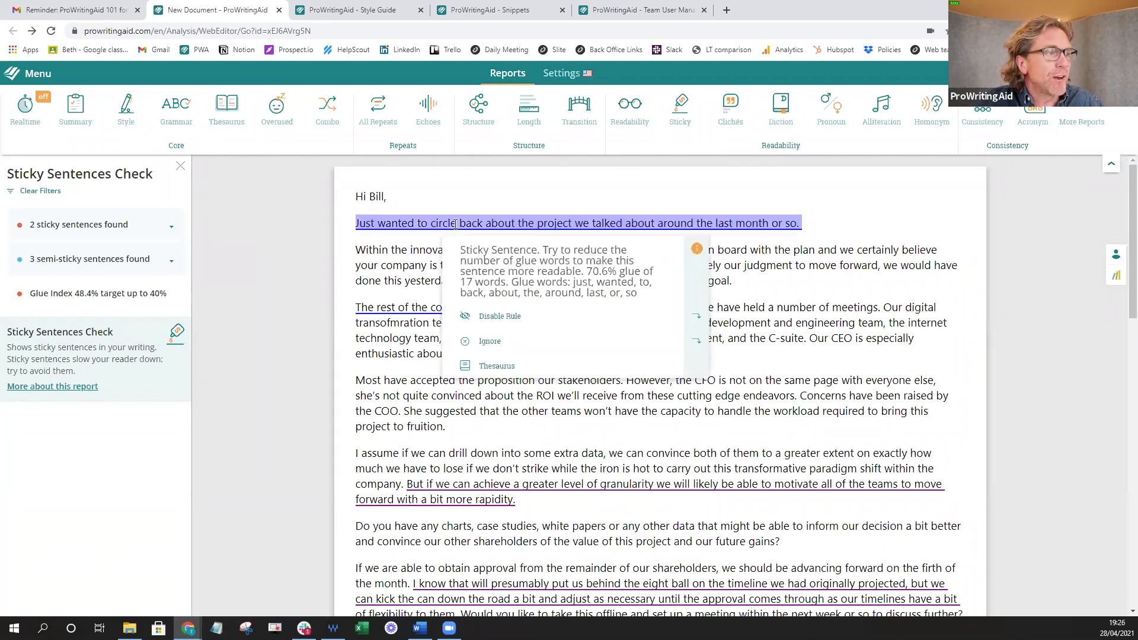
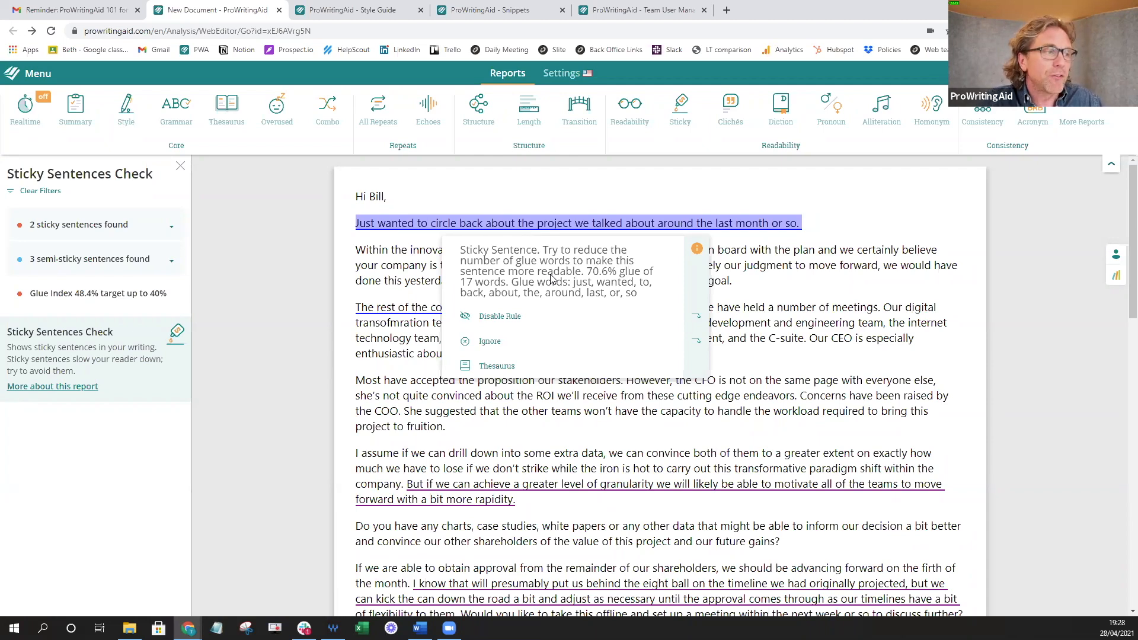
Expand the sticky and semi-sticky sentence lists and read the advice for the "But if we can achieve" sentence.
left_click(169, 228)
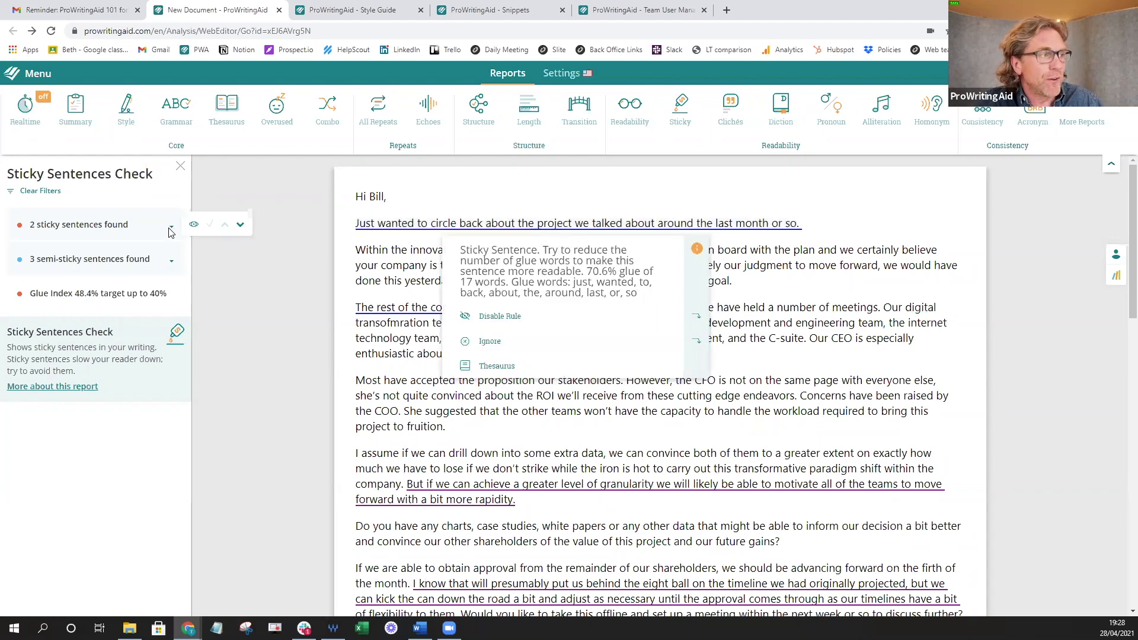
left_click(170, 229)
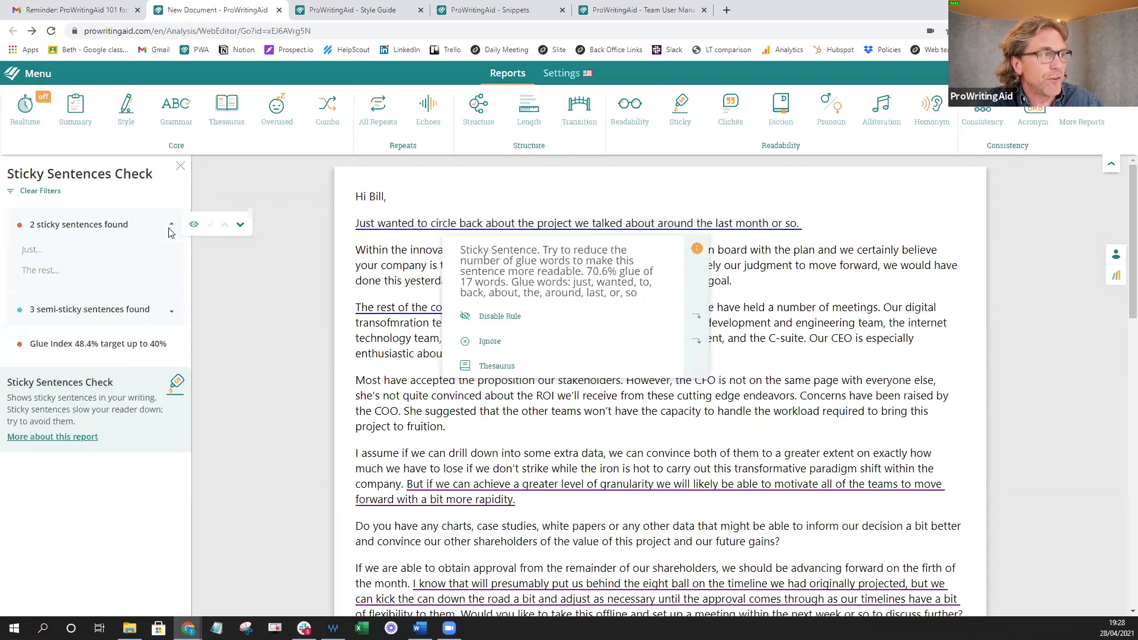
left_click(172, 313)
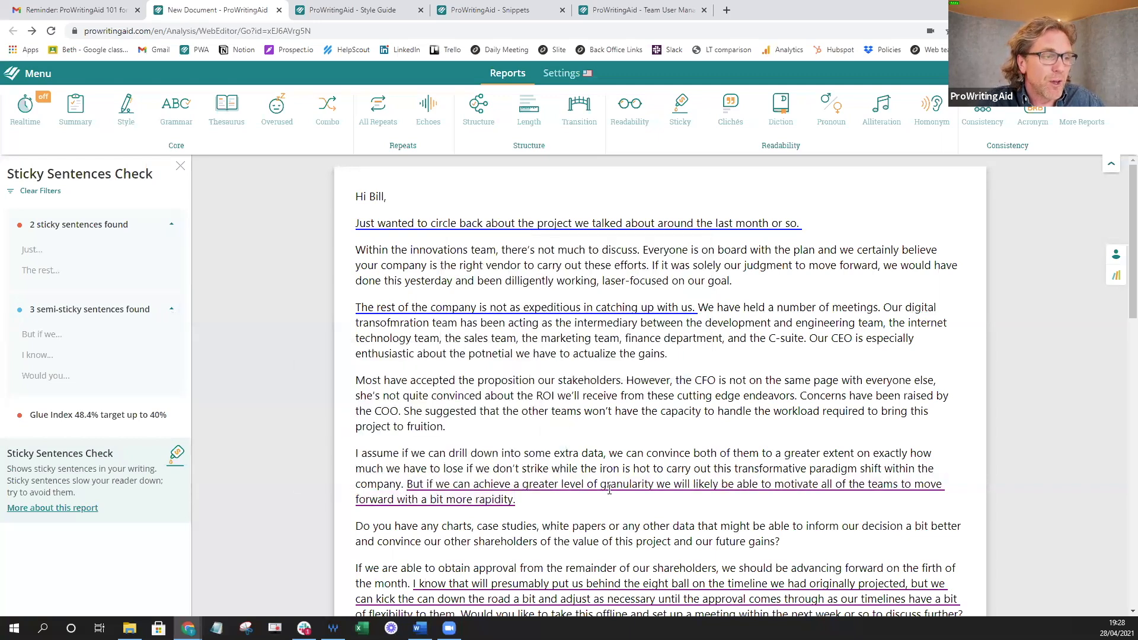
left_click(610, 487)
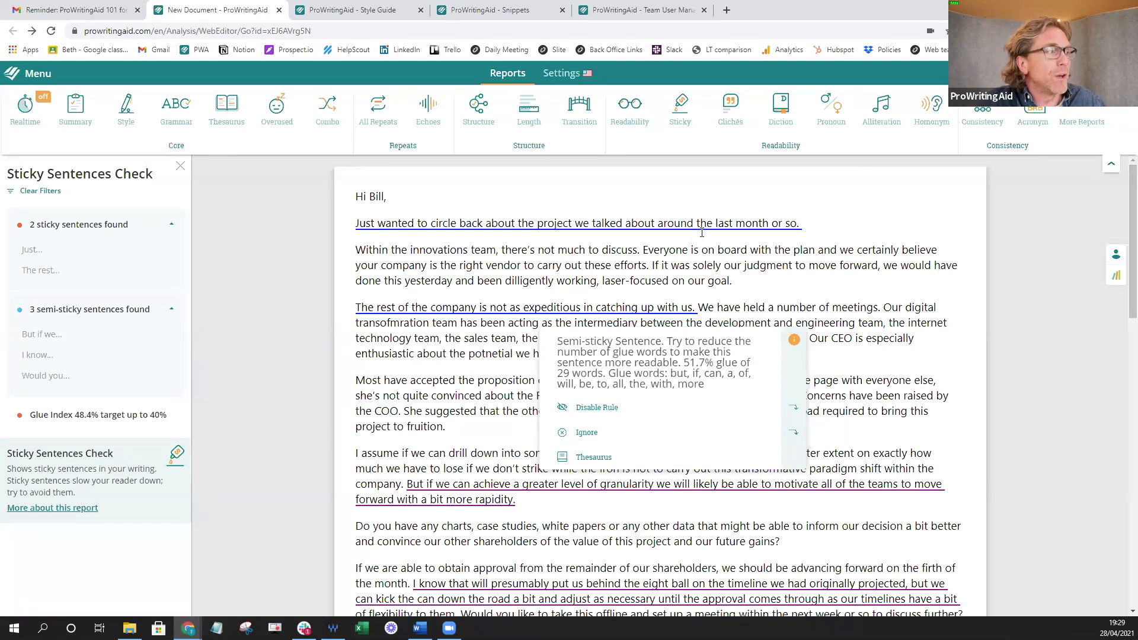
mouse_move(619, 238)
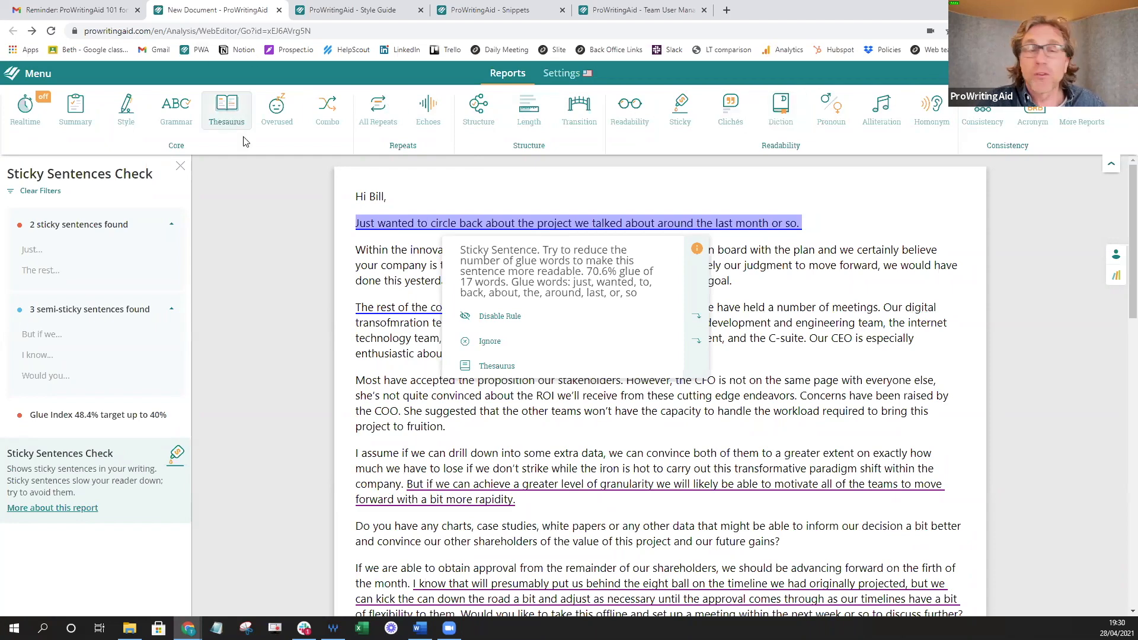
Switch to the Gmail draft, read the suggestion for "started doing" and review the ProWritingAid extension's settings.
left_click(108, 18)
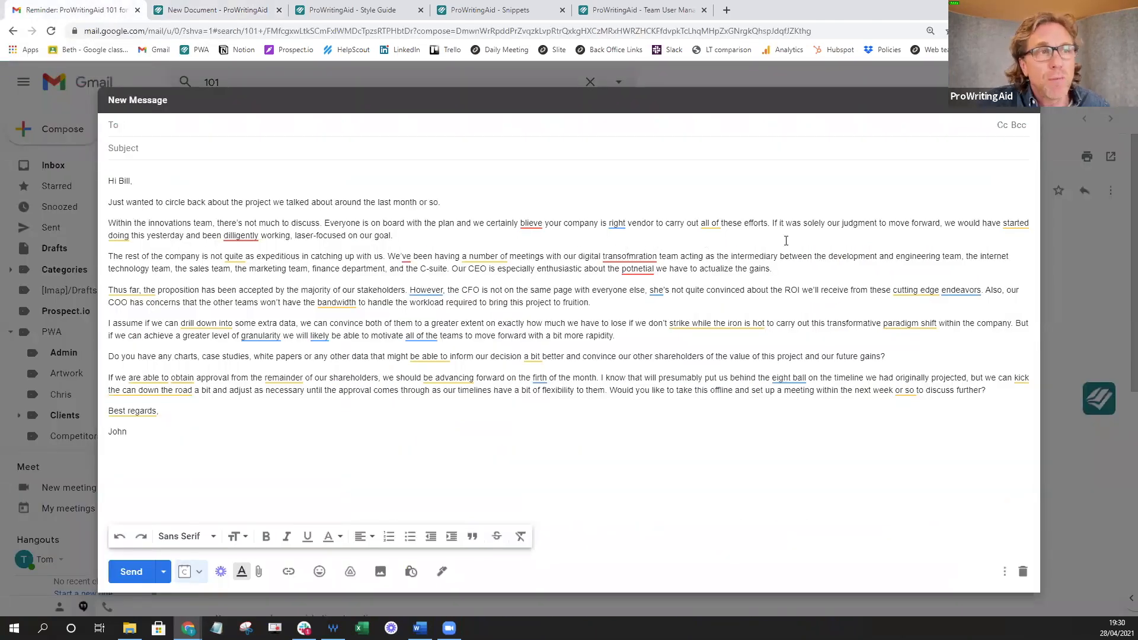
mouse_move(1016, 224)
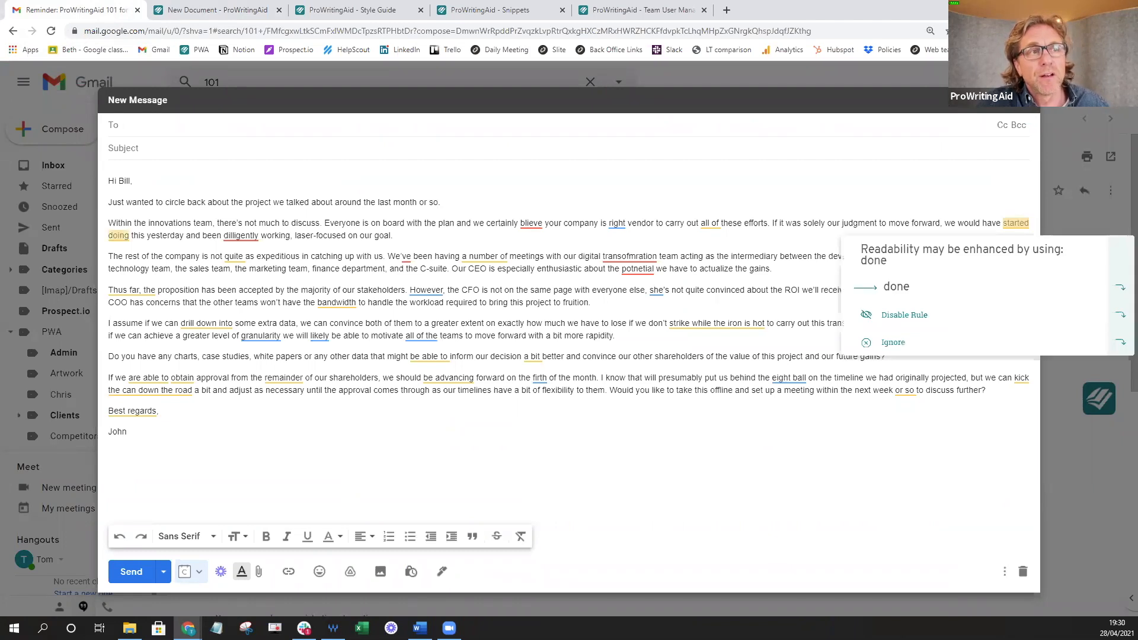
left_click(990, 31)
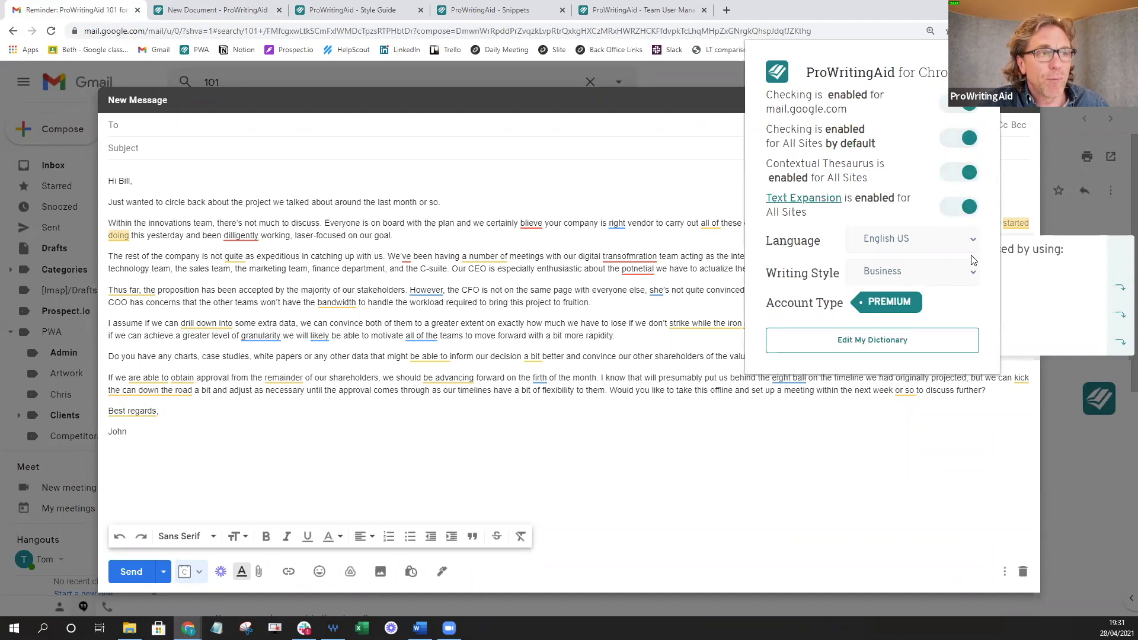
left_click(615, 175)
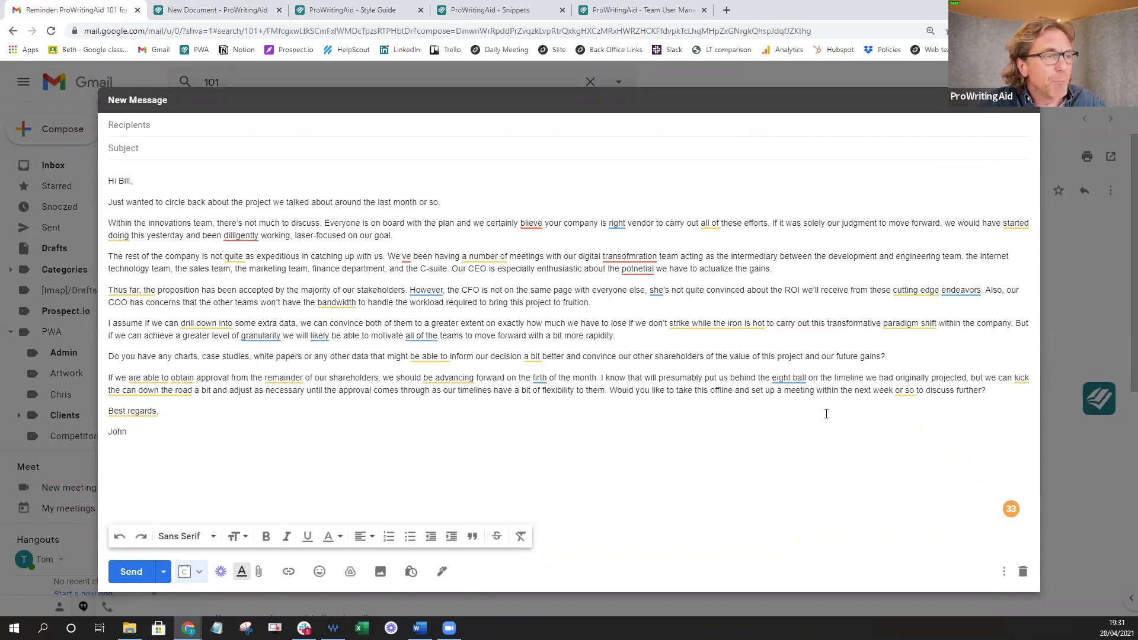
Read the spelling suggestion for "dilligently" and open the email draft in the extension's full report editor.
mouse_move(240, 235)
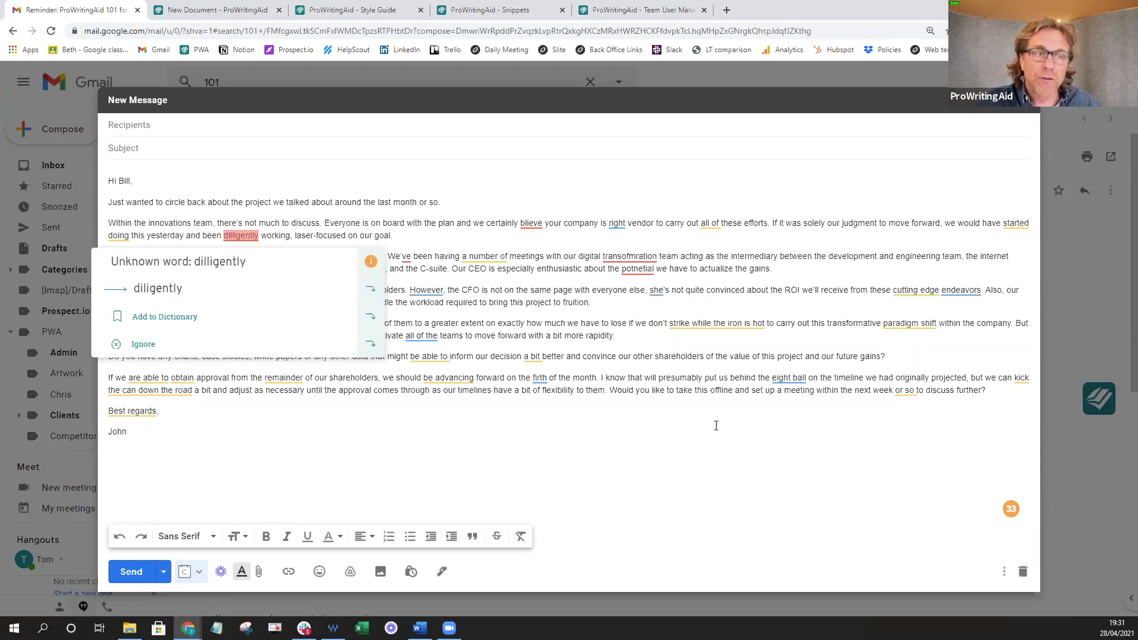
left_click(900, 509)
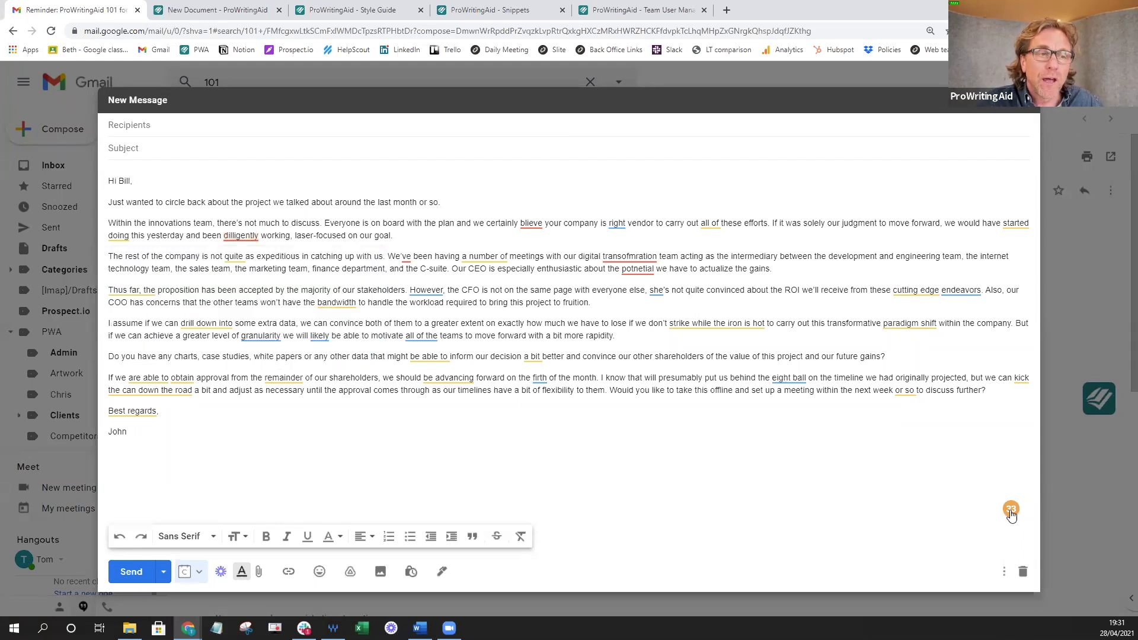
mouse_move(1010, 517)
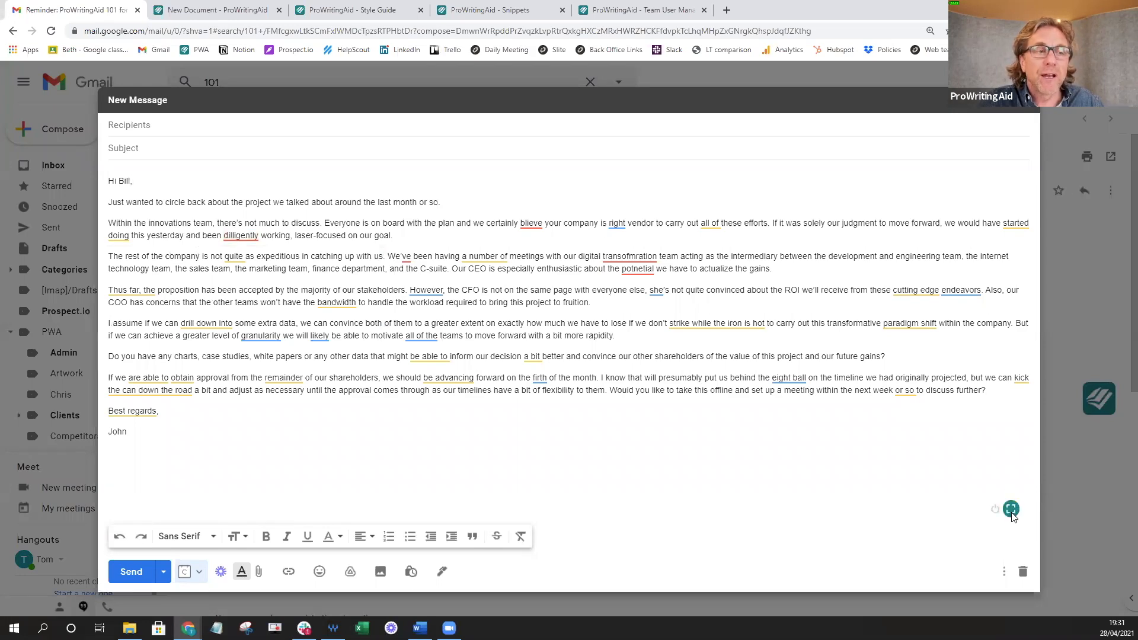
left_click(1011, 512)
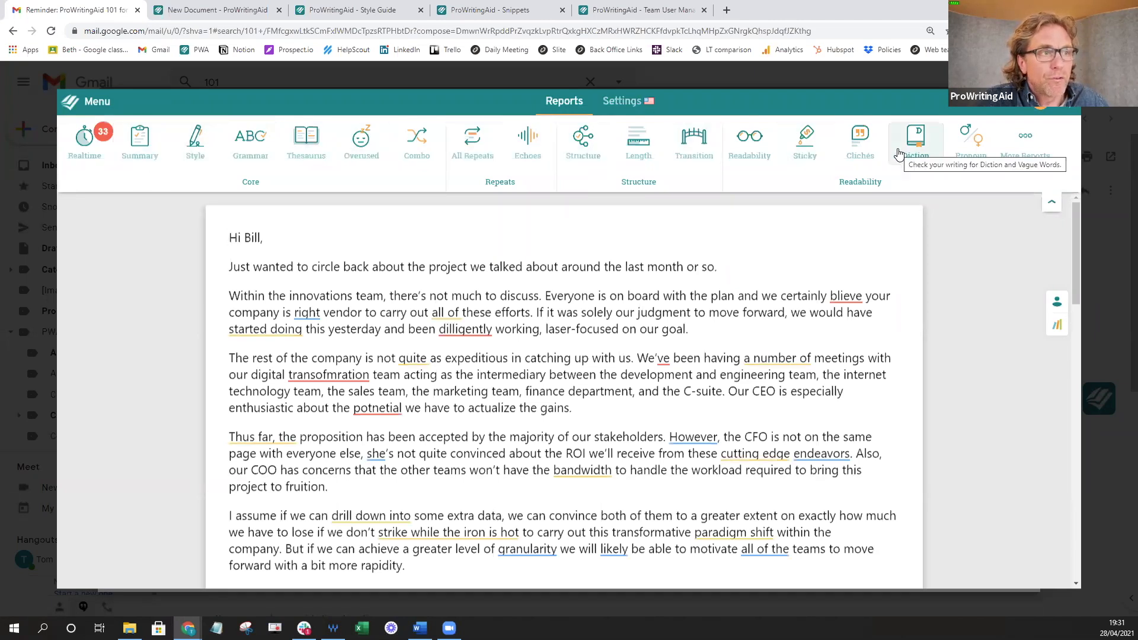
View the synonym suggestions for "board" and "Everyone" and open the Word Explorer for "Everyone".
double_click(643, 296)
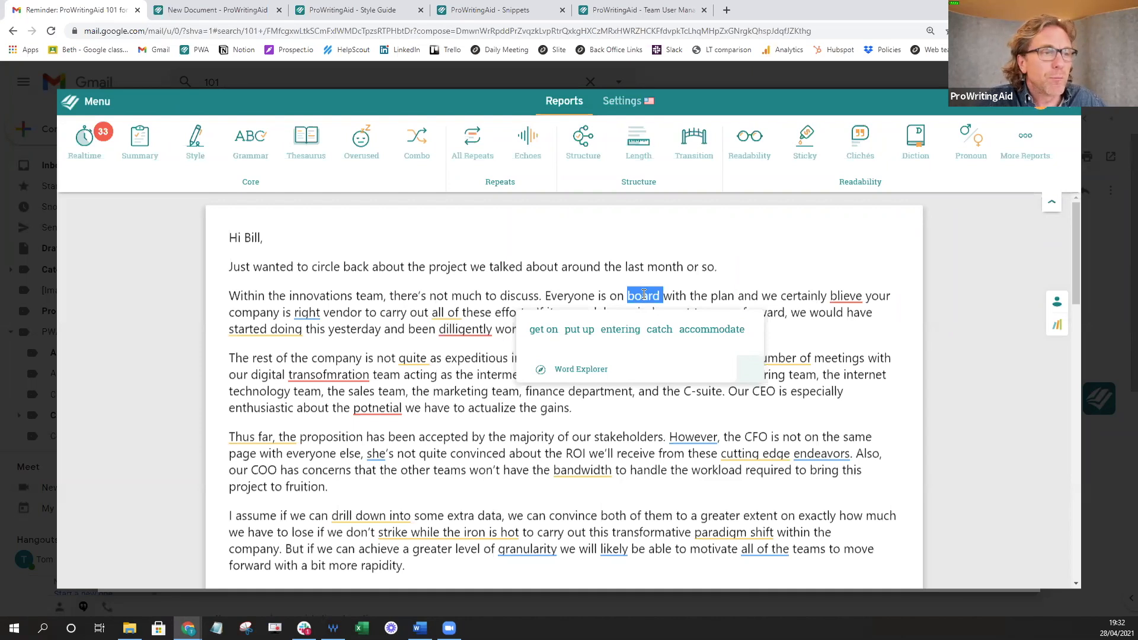
double_click(566, 295)
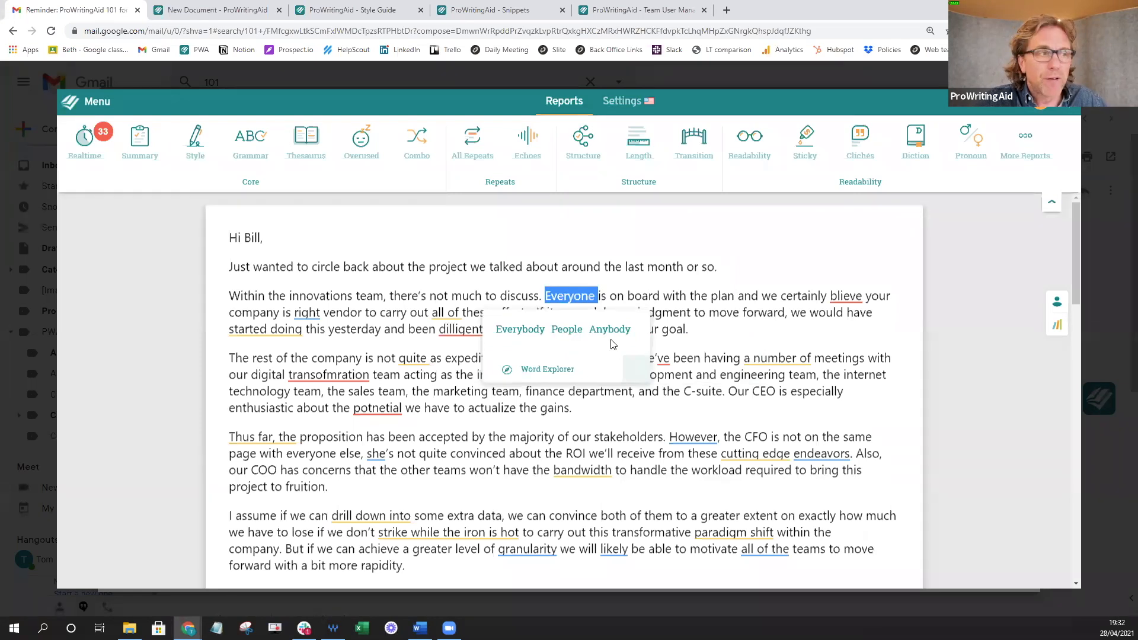
left_click(551, 373)
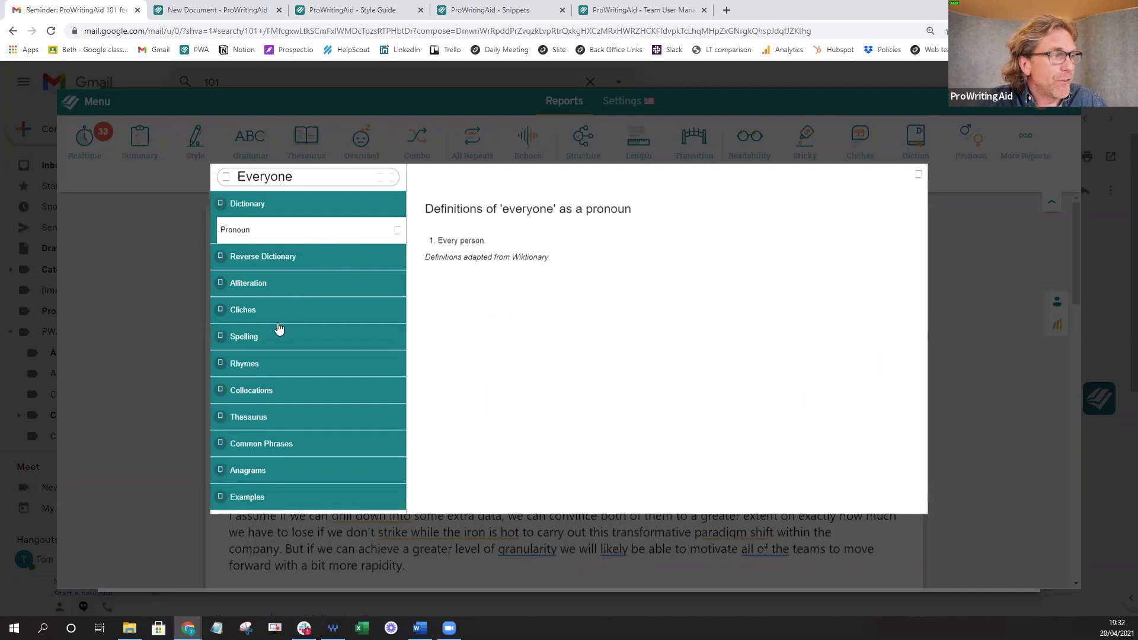
Explore the collocations for "Everyone", including the adverbs used after it, and its reverse dictionary entry by definition.
left_click(283, 390)
left_click(283, 390)
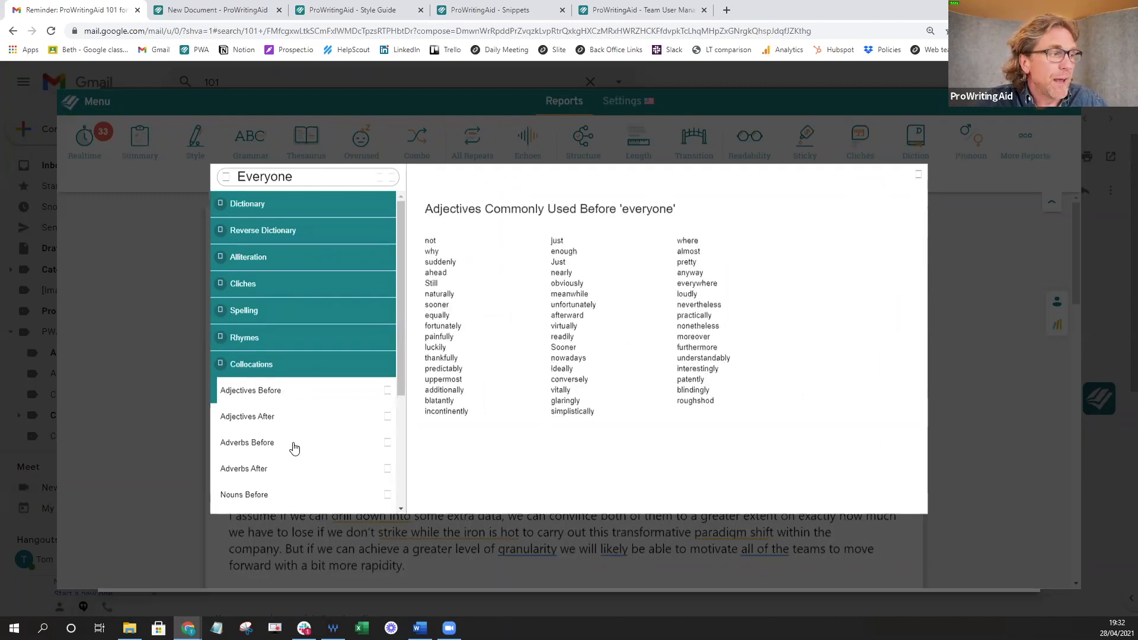
left_click(295, 470)
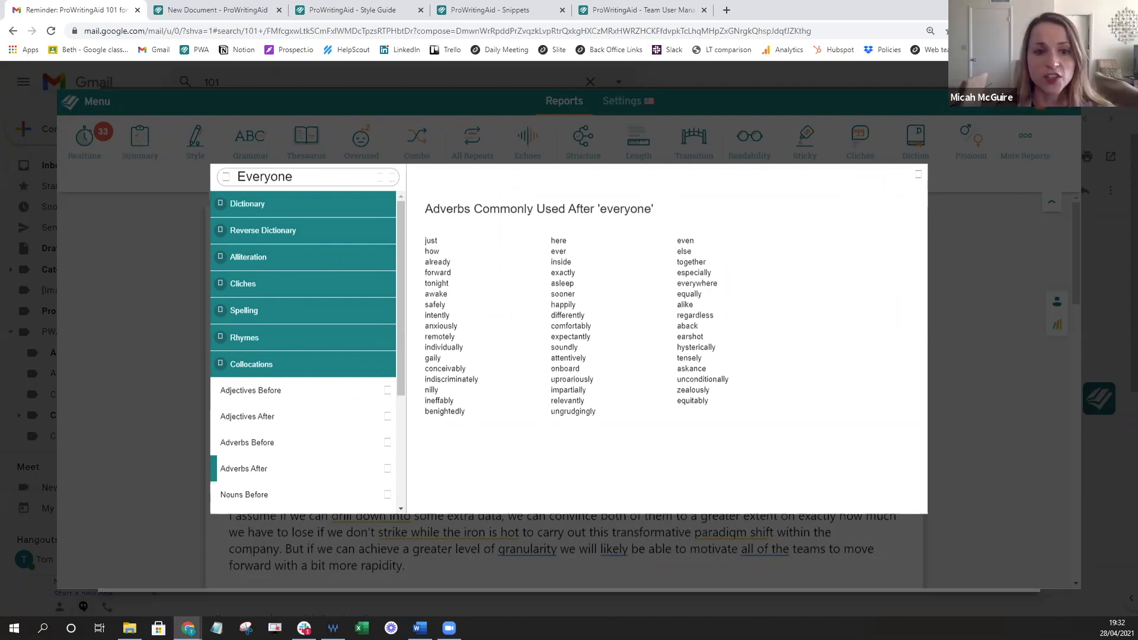
left_click(272, 231)
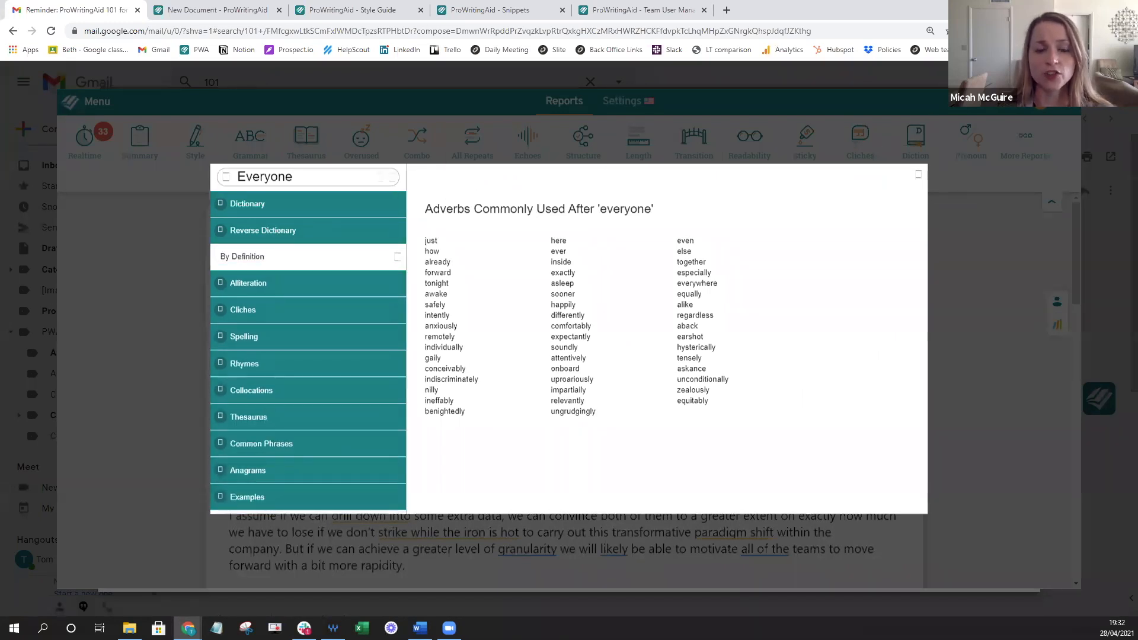
left_click(247, 257)
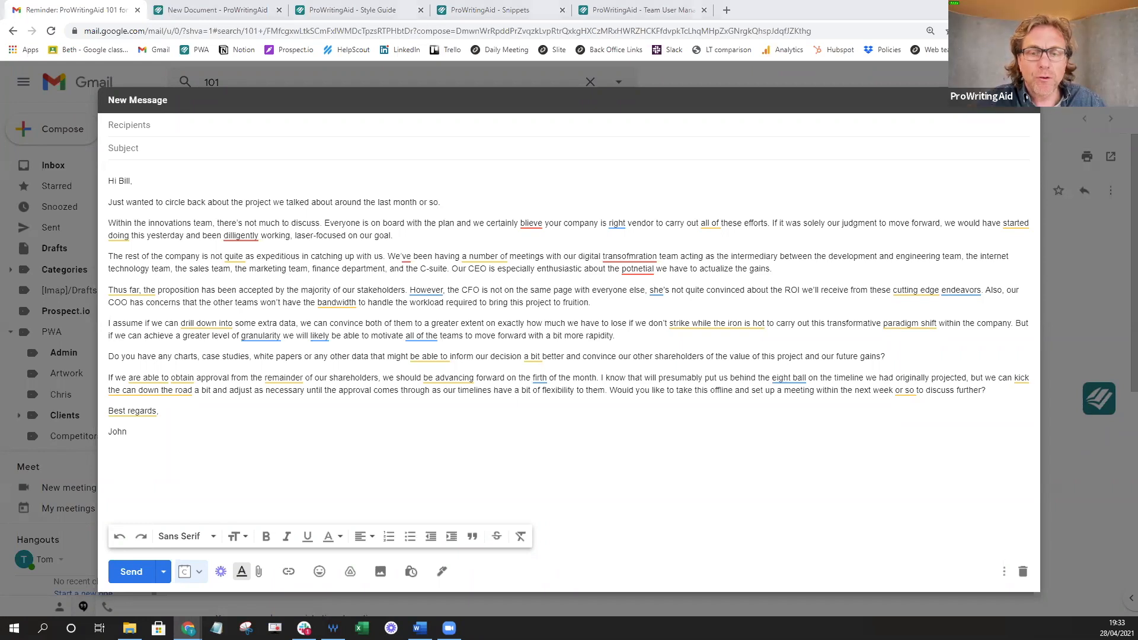
Switch to the Sample document in Word, show the ProWritingAid add-in's reports and maximize the window.
key("alt+Tab")
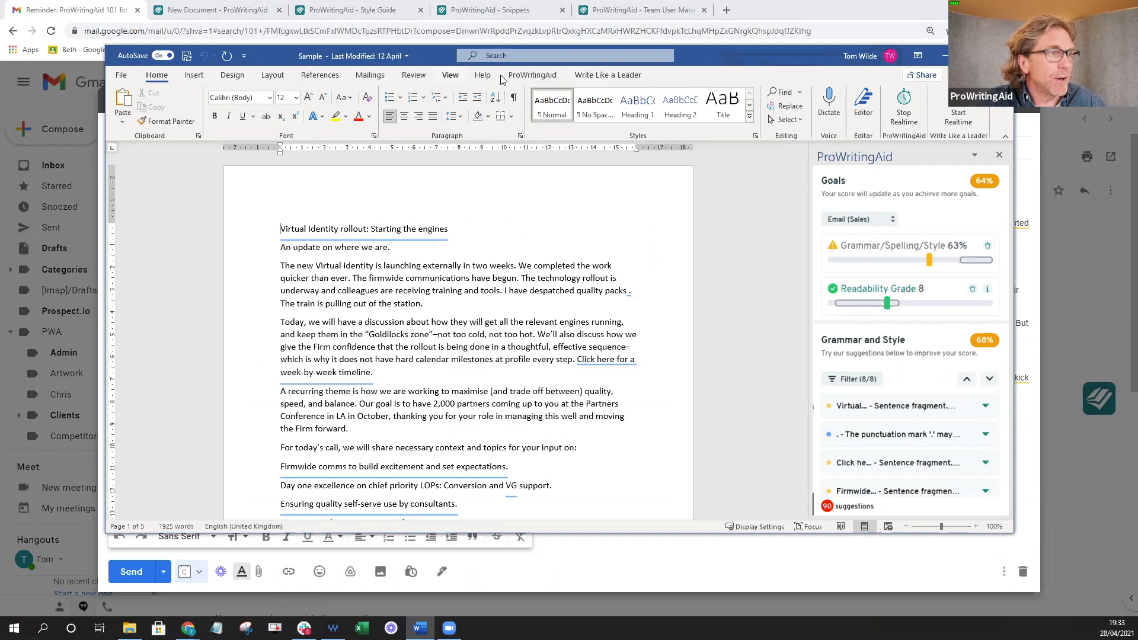
left_click(539, 77)
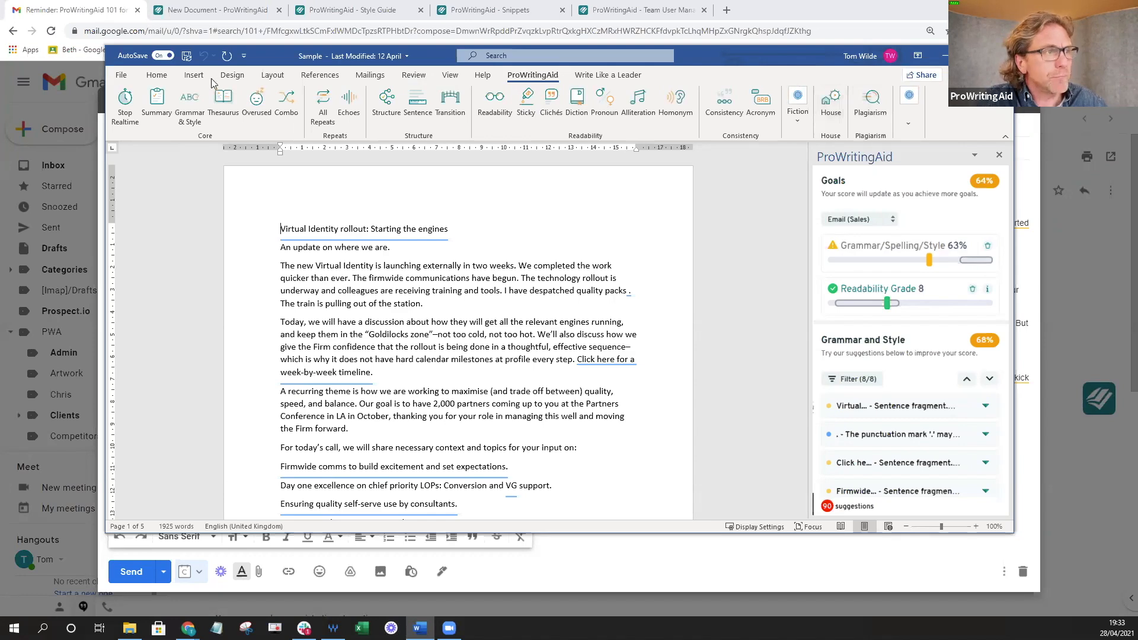
left_click(972, 56)
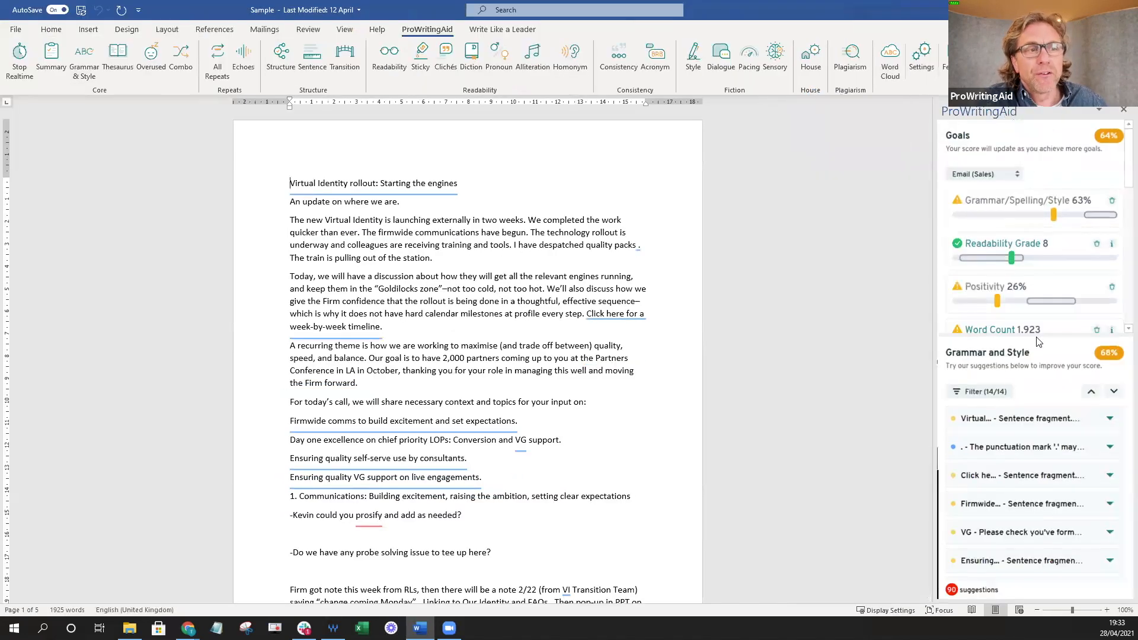
Enlarge the Grammar and Style suggestion list and review the flagged text on through the document's second page.
left_click_drag(1035, 336, 1045, 305)
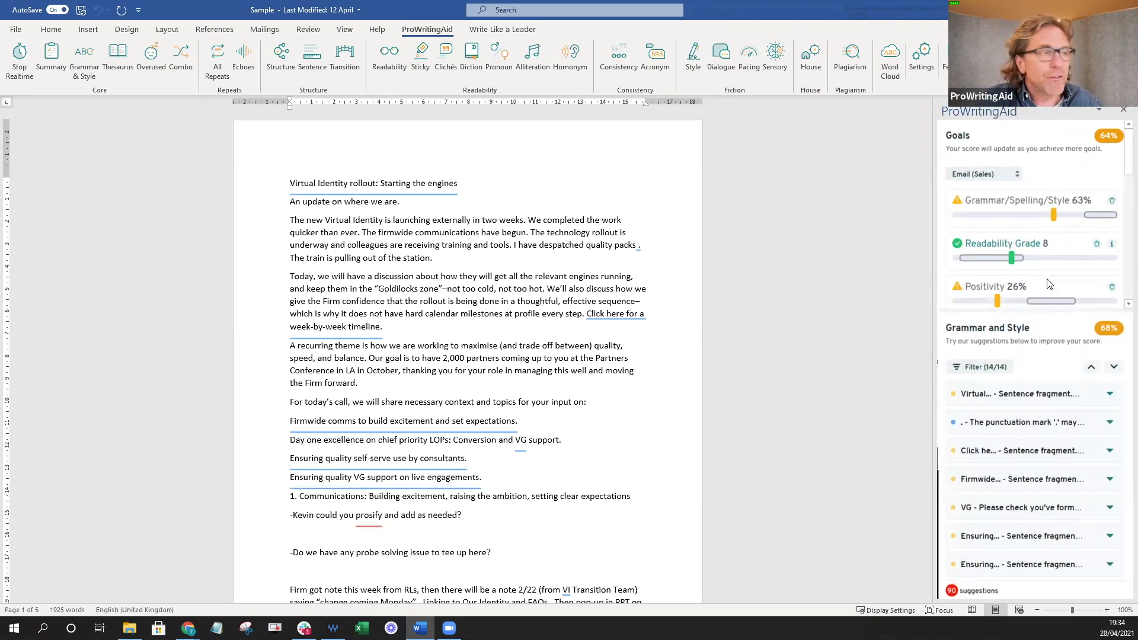
scroll(396, 325, "down", 1)
scroll(395, 325, "down", 4)
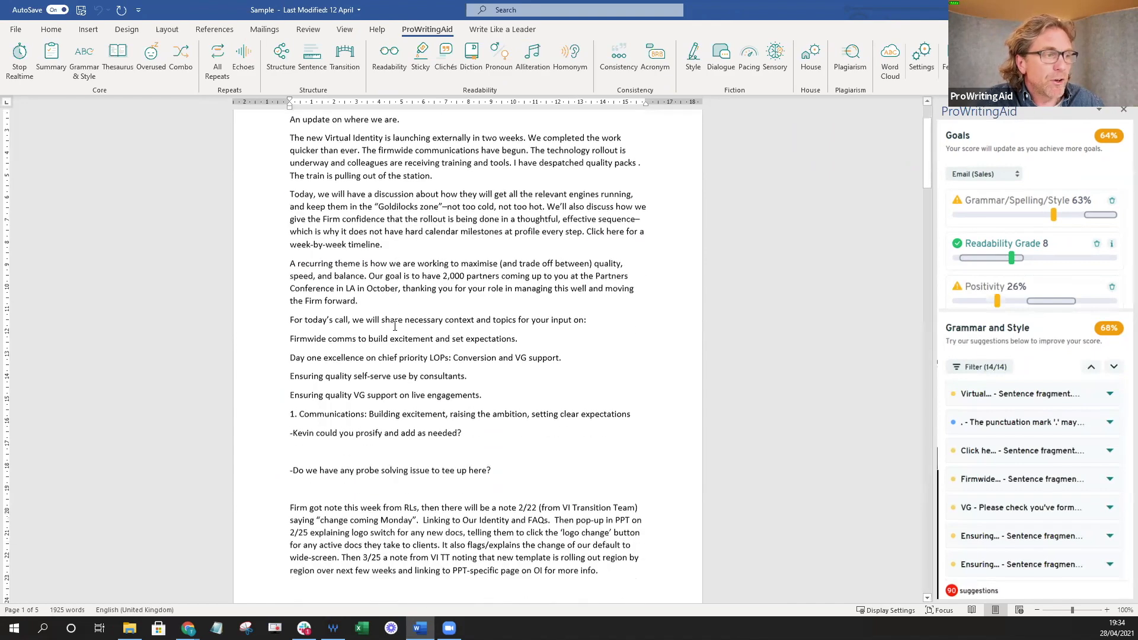
scroll(392, 328, "down", 3)
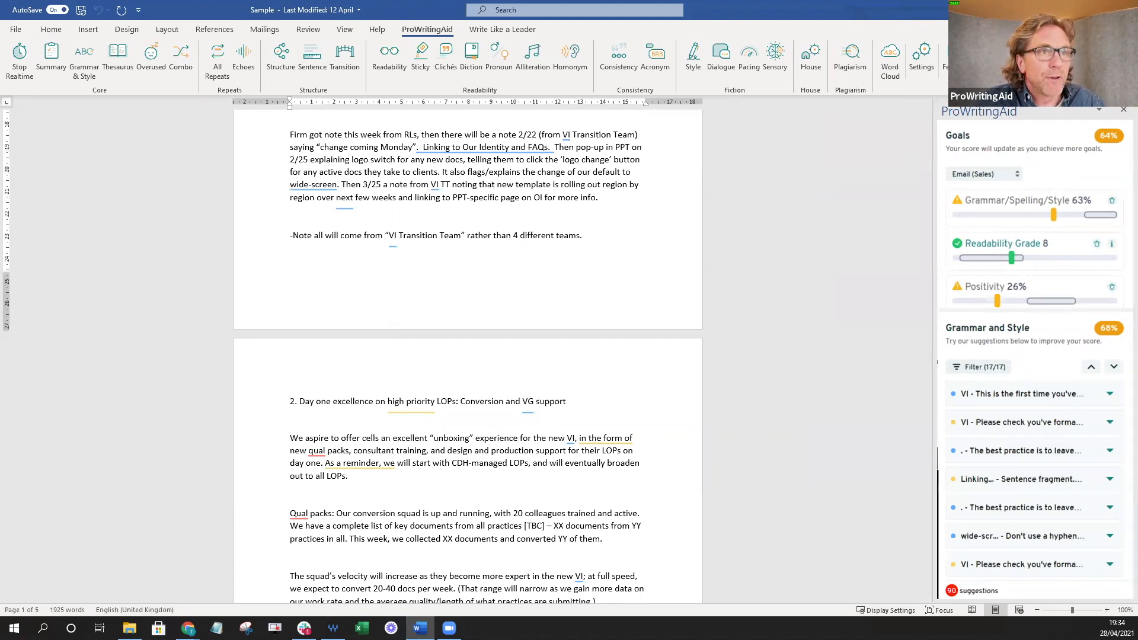
Switch back to the browser, open the Style Guides page and examine the personal rules' match, replacement and message entries.
key("alt+Tab")
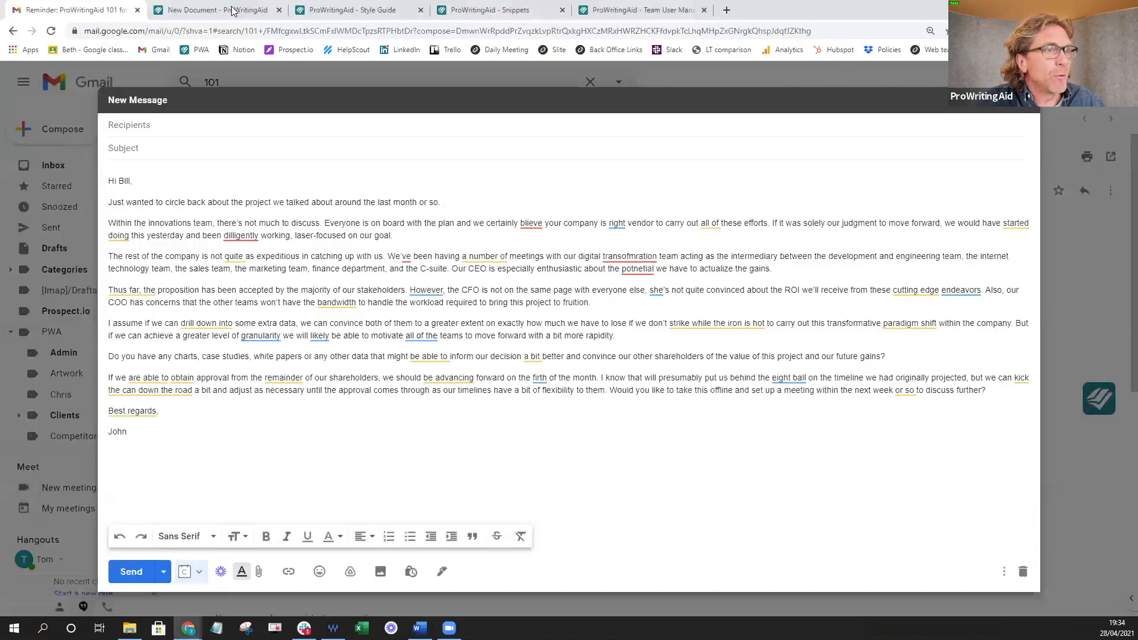
key("ctrl+Tab")
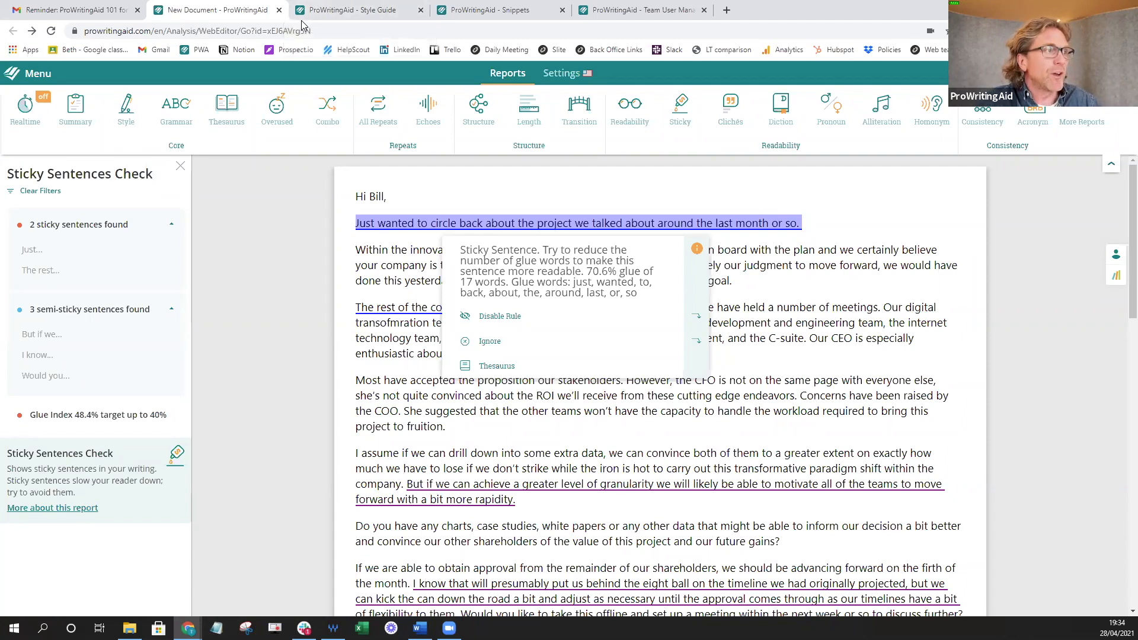
left_click(331, 10)
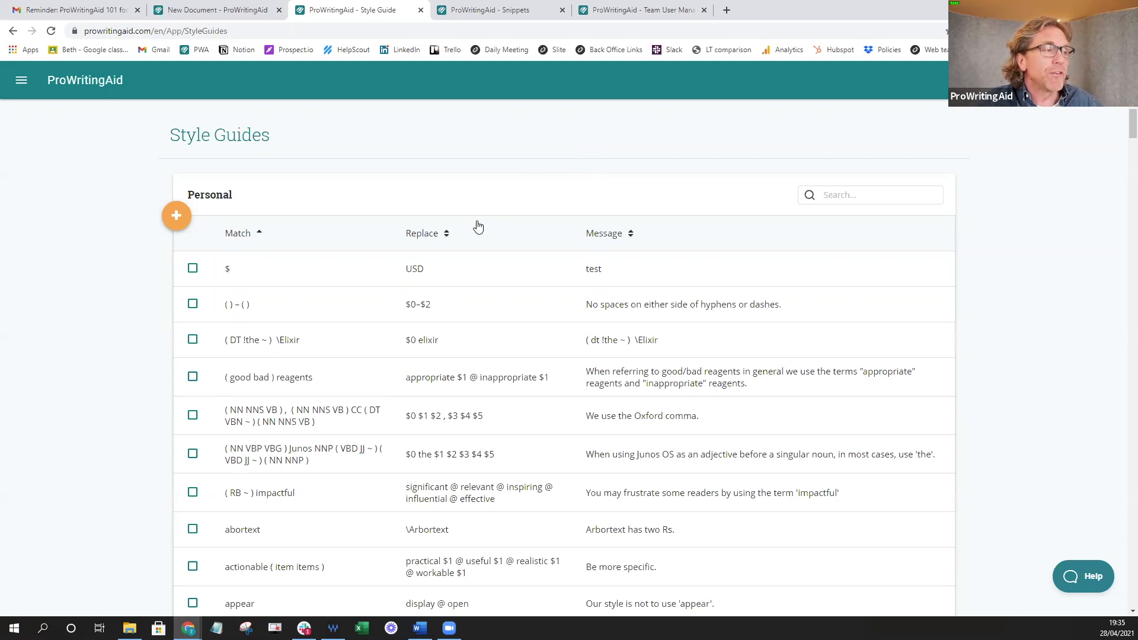
scroll(477, 226, "down", 1)
scroll(478, 227, "down", 5)
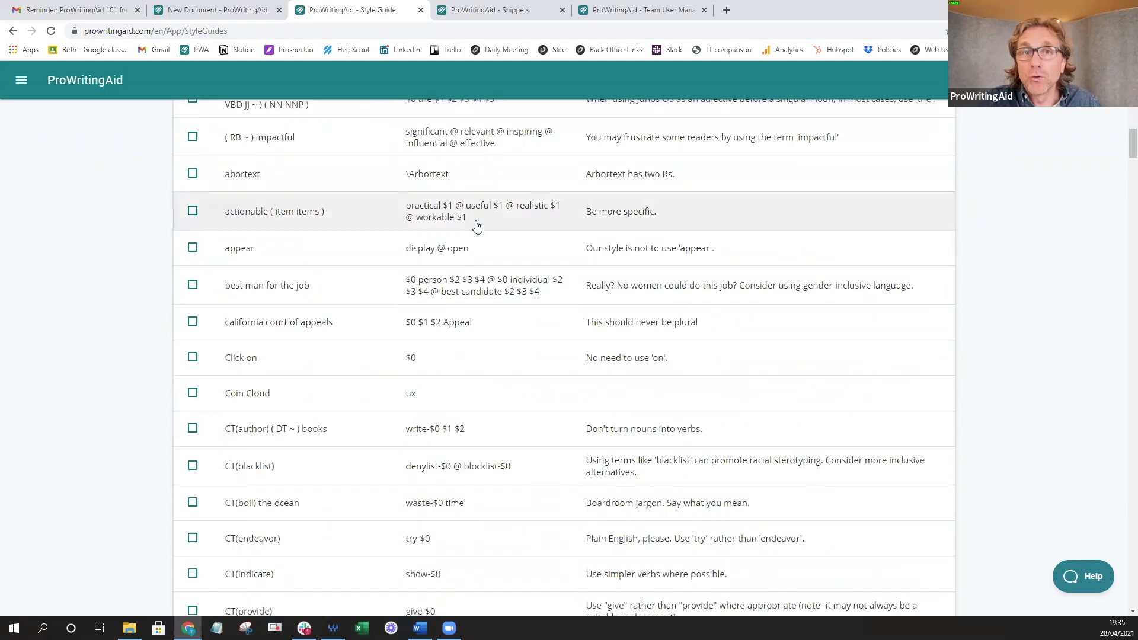
scroll(471, 234, "down", 7)
scroll(468, 241, "up", 8)
scroll(470, 241, "up", 5)
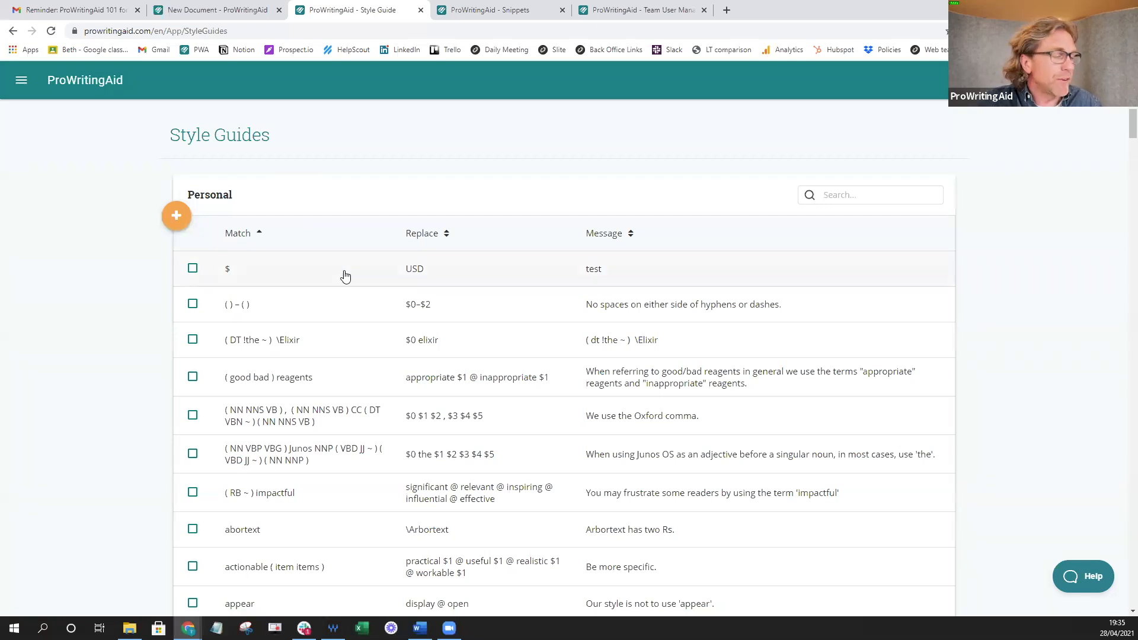
Open the "Pennsylvania University" style rule, test it against its wrong sentence and save the rule.
scroll(344, 275, "down", 3)
scroll(345, 275, "down", 8)
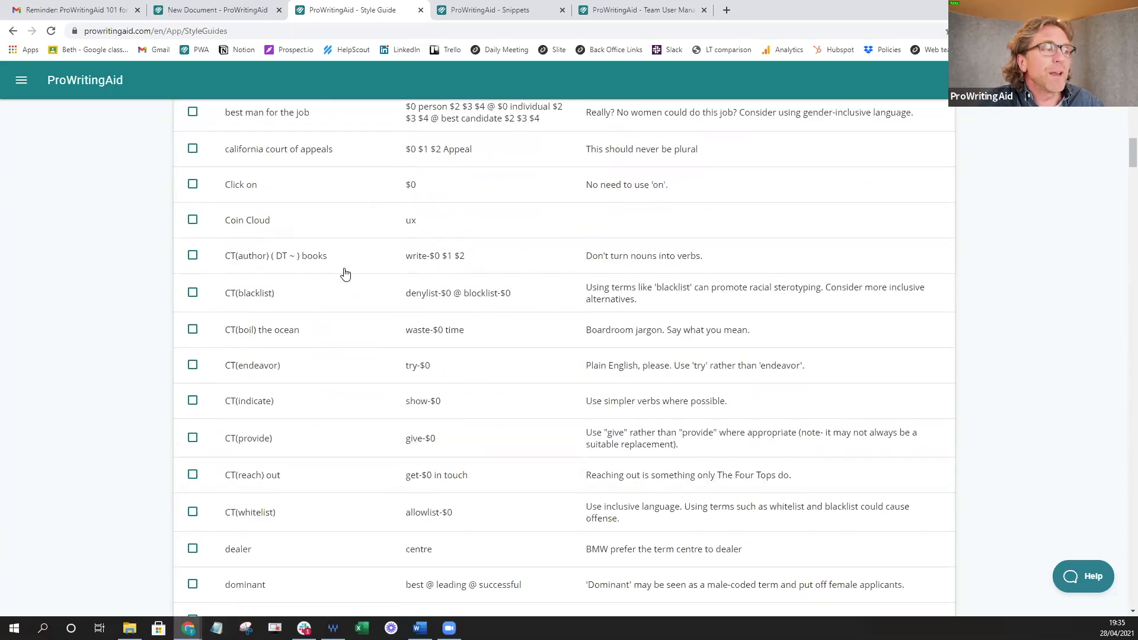
scroll(345, 274, "down", 8)
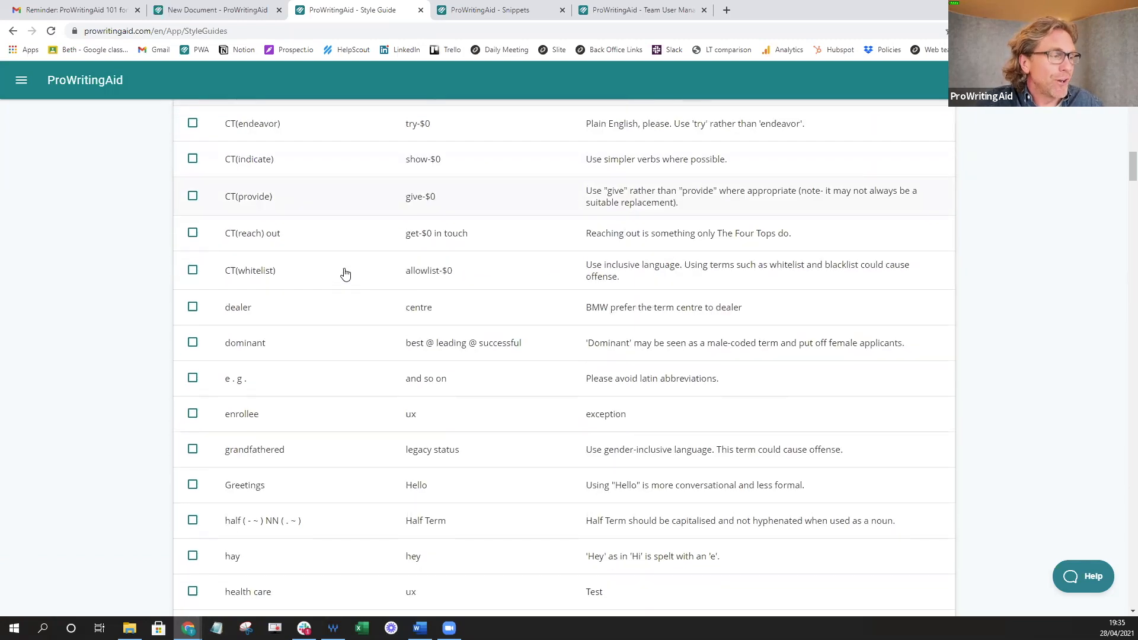
scroll(345, 274, "down", 6)
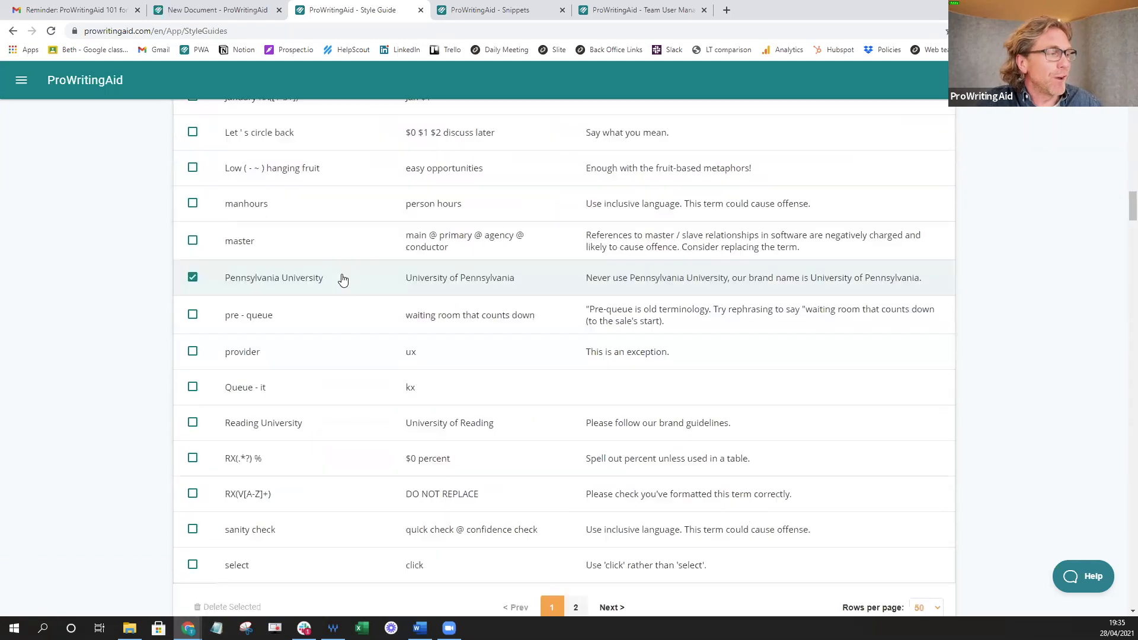
left_click(309, 283)
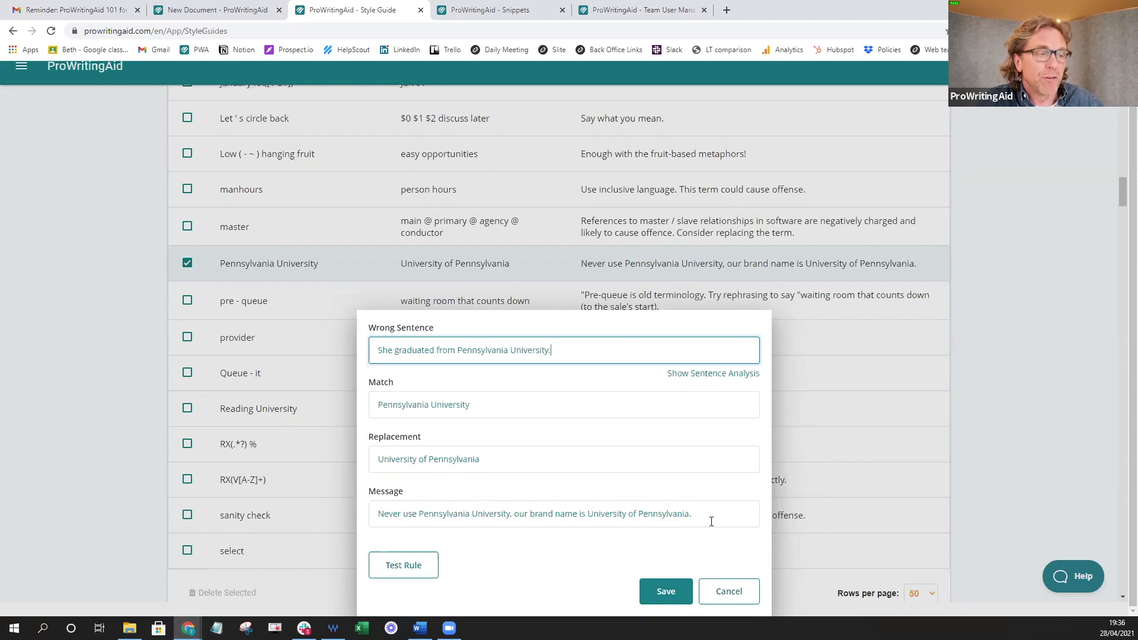
left_click(417, 569)
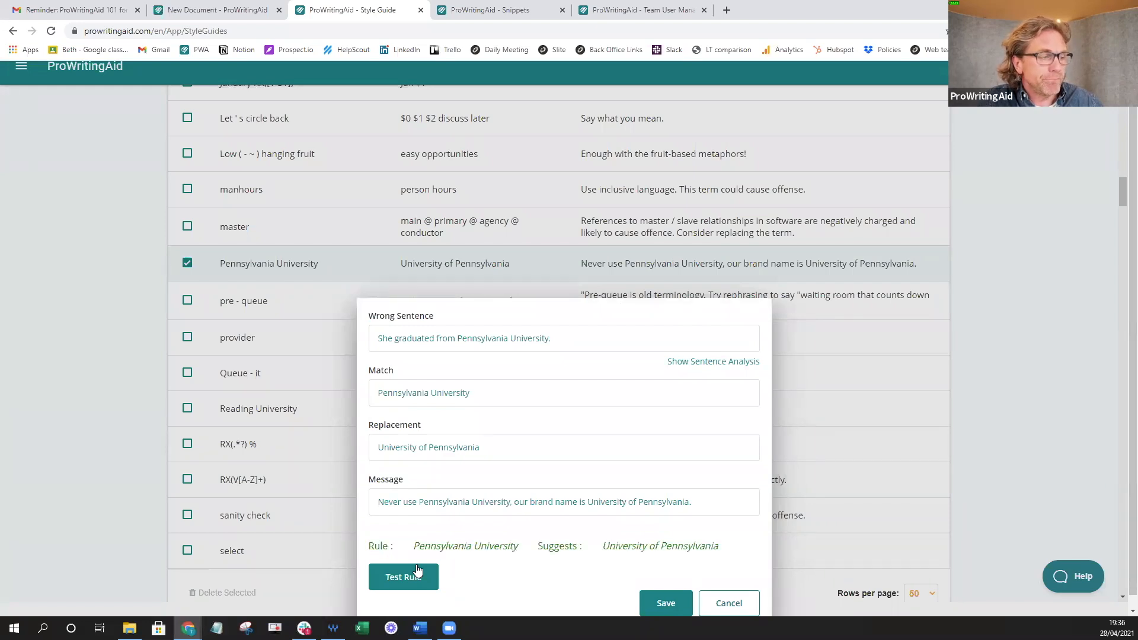
left_click(661, 603)
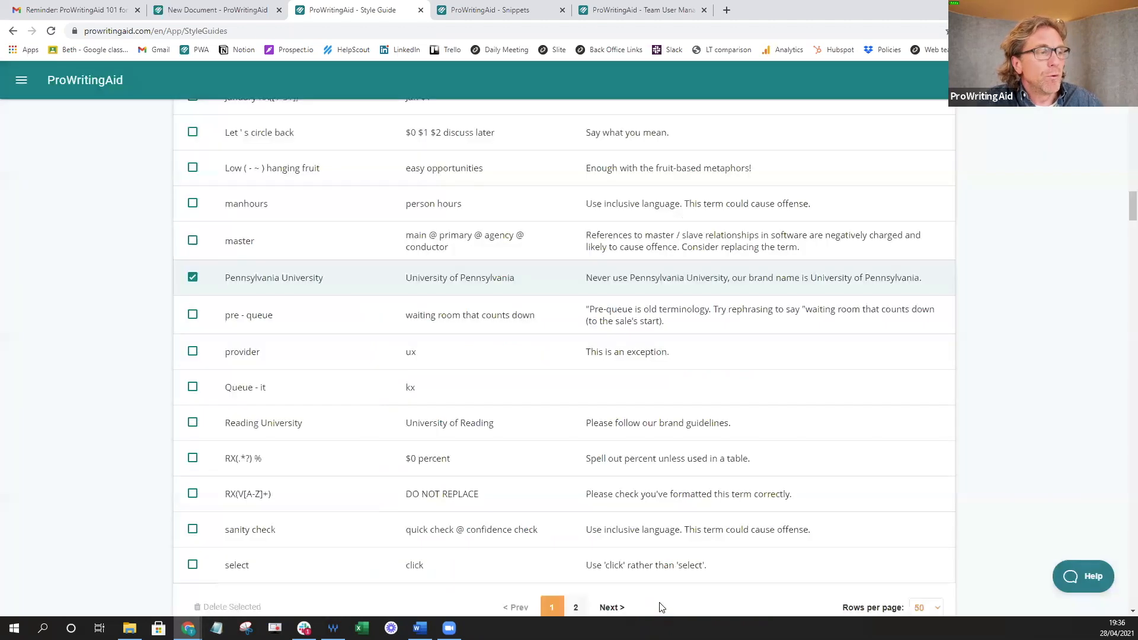
Reopen the "Pennsylvania University" rule, copy its wrong sentence "She graduated from Pennsylvania University." and close the rule.
left_click(481, 277)
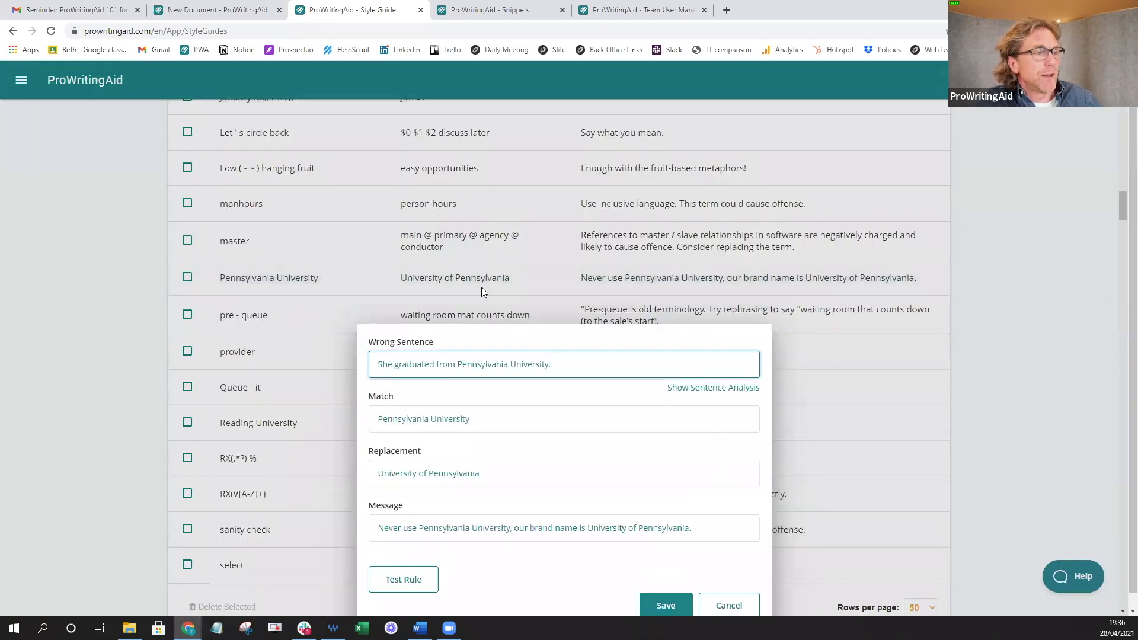
left_click_drag(569, 362, 377, 362)
key("ctrl+c")
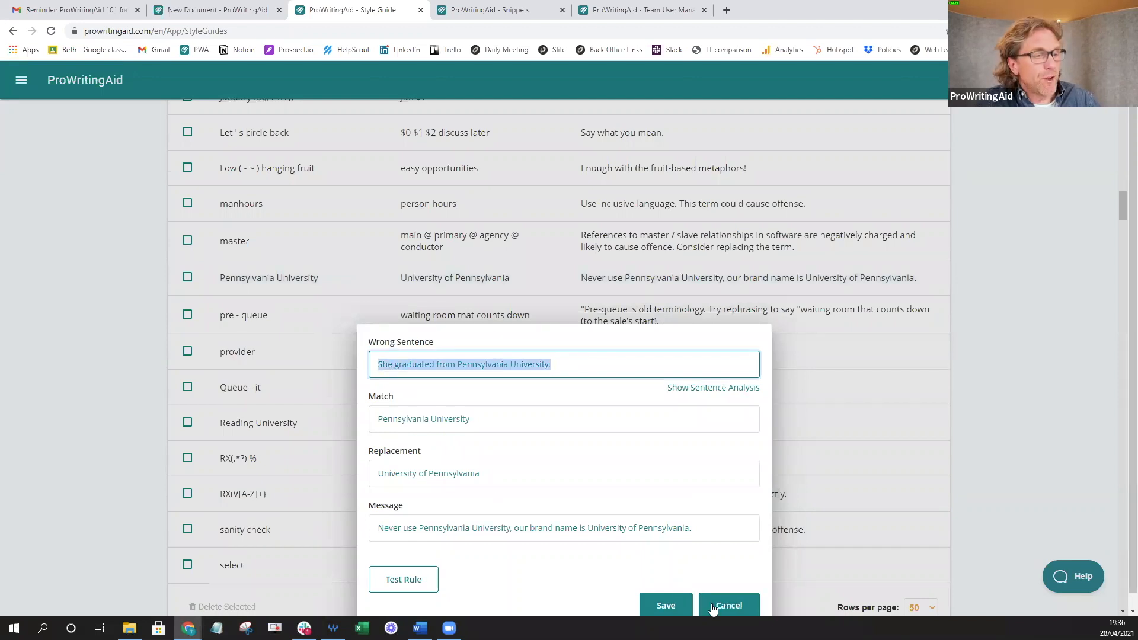
left_click(682, 606)
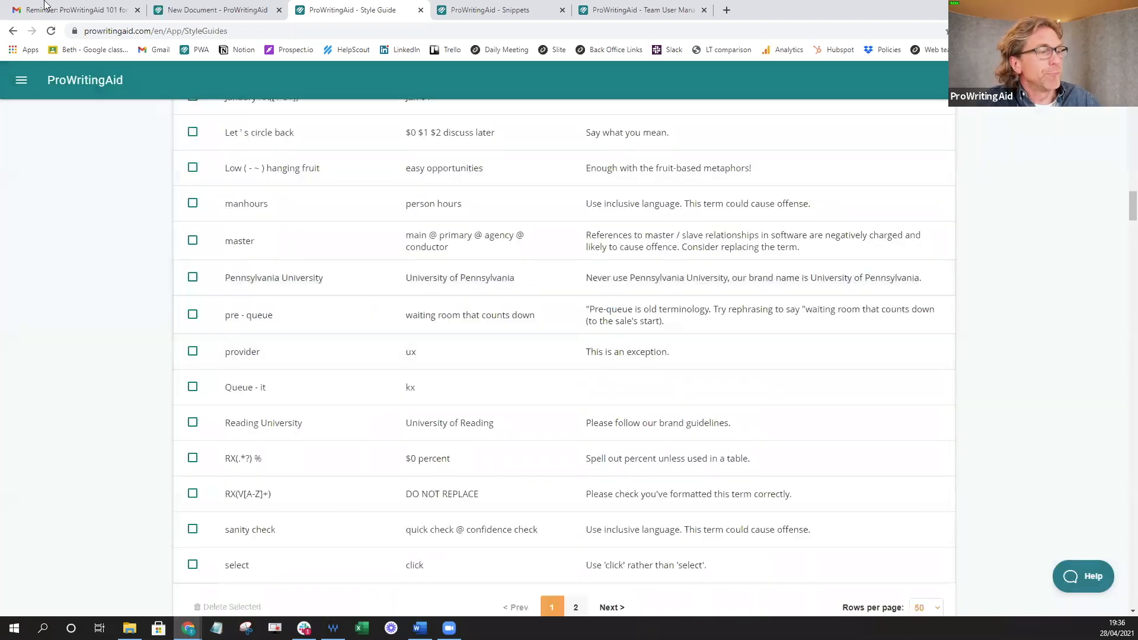
Paste "She graduated from Pennsylvania University." above the greeting in the web editor's email document and turn on the Realtime check.
left_click(205, 10)
left_click(358, 196)
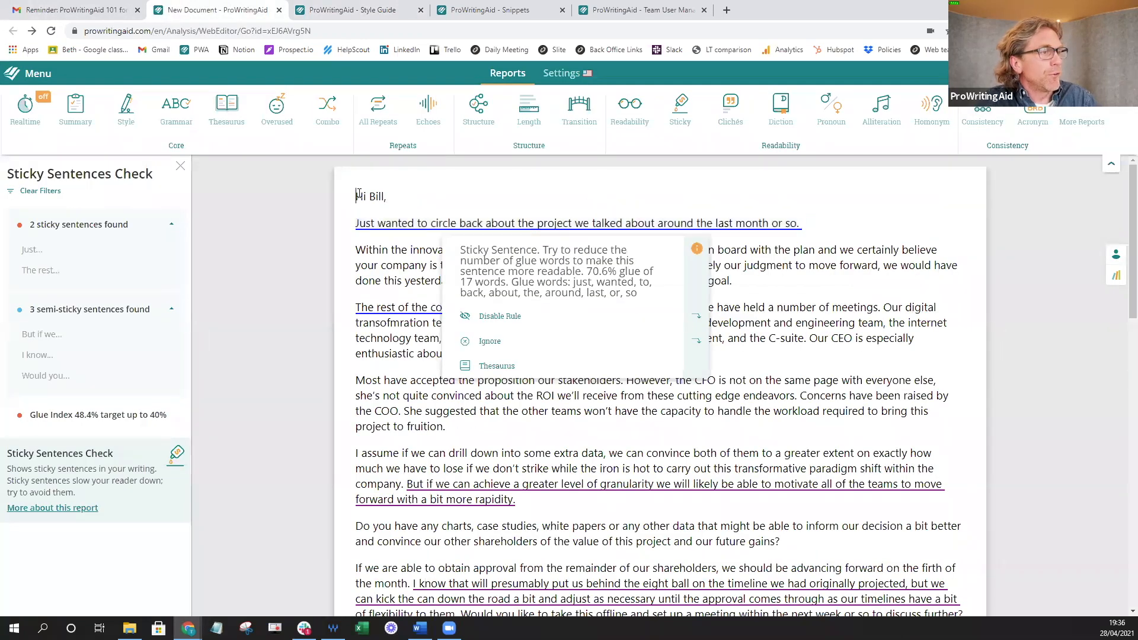
key("Return")
key("Return")
left_click(373, 208)
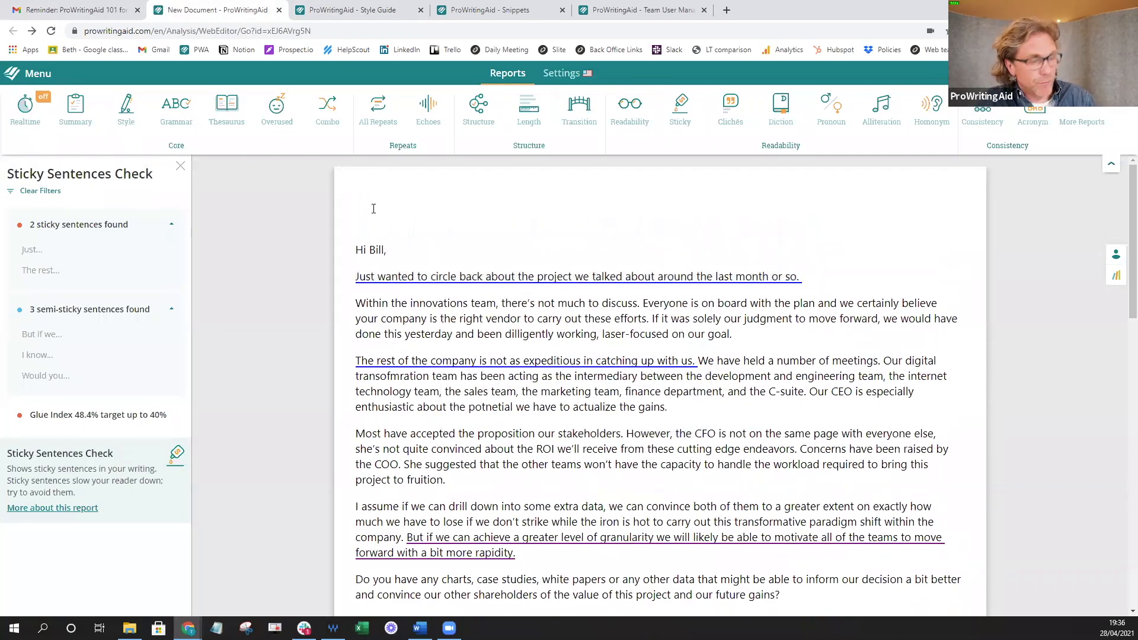
key("ctrl+v")
key("Return")
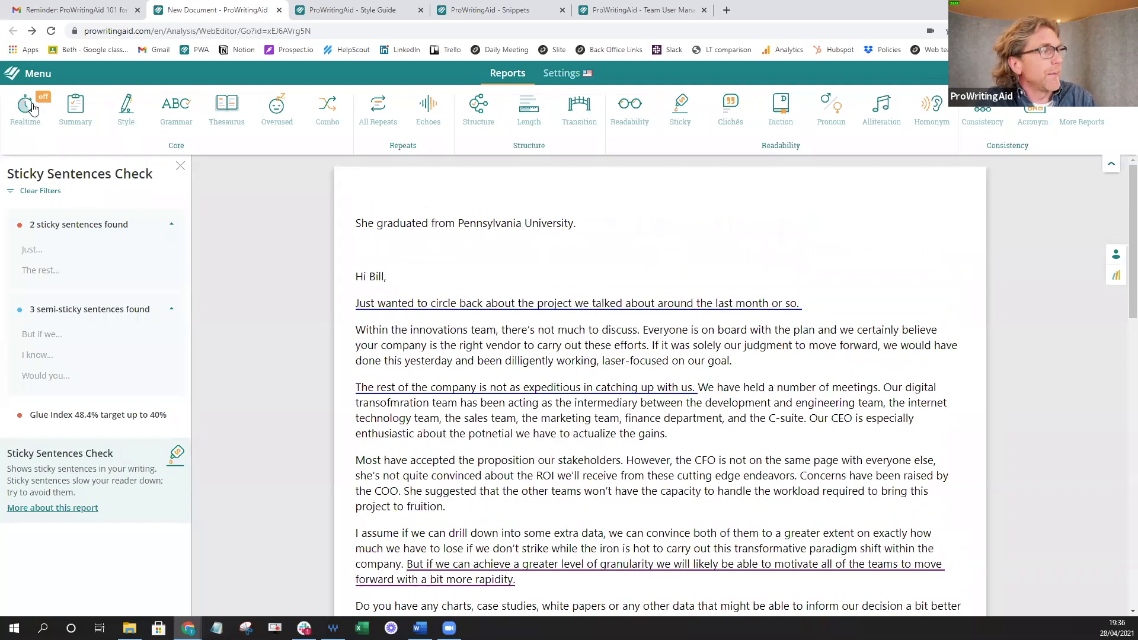
left_click(26, 110)
left_click(28, 113)
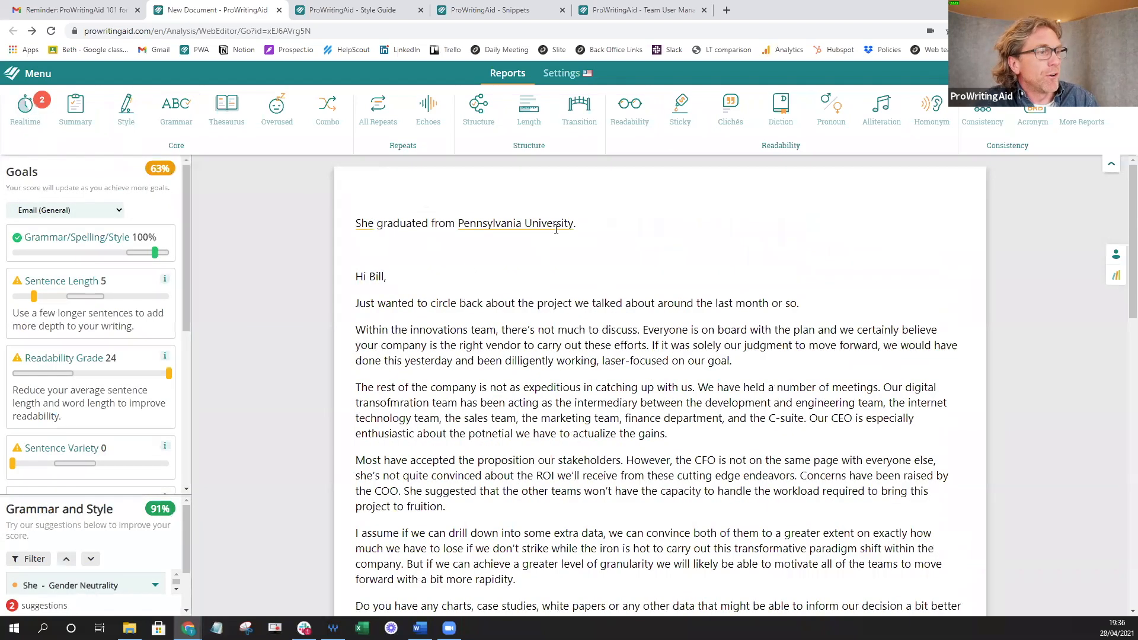
Replace "Pennsylvania University" with the suggested "University of Pennsylvania" in the sentence above the greeting.
mouse_move(553, 220)
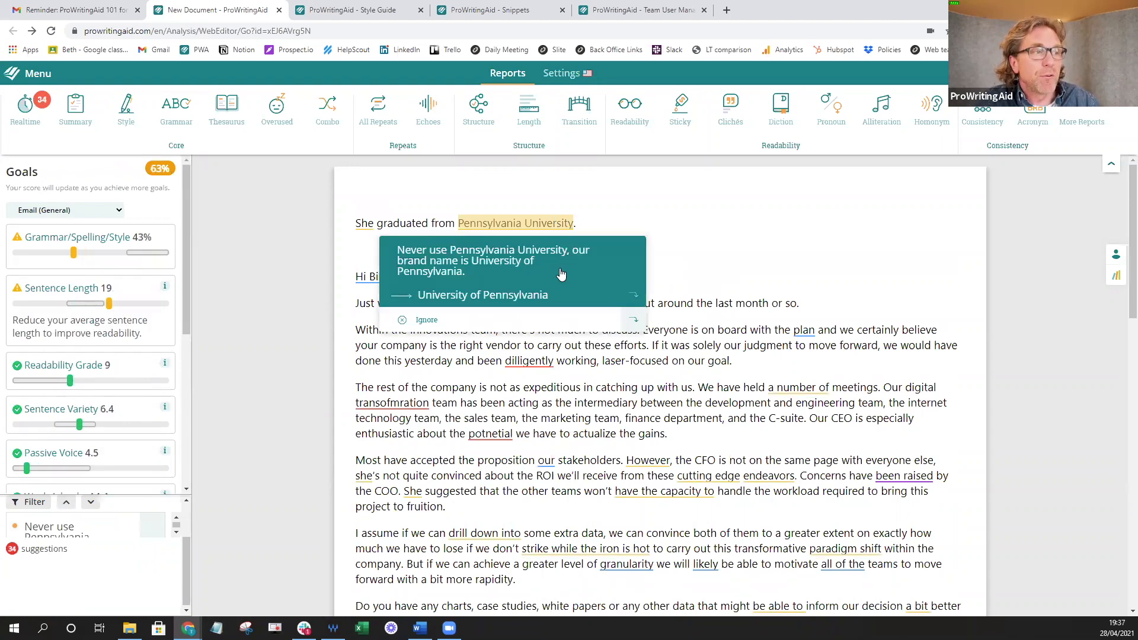
left_click(550, 296)
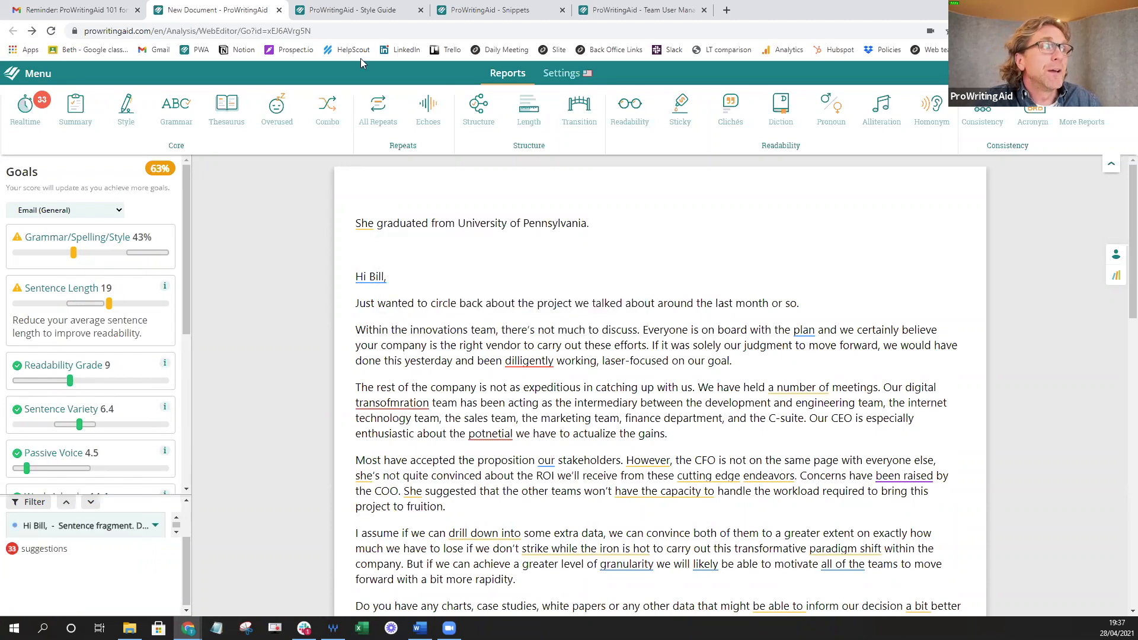
Return to the Style Guides page, open the Oxford comma rule, examine its match and replacement patterns, and close it without saving.
left_click(303, 18)
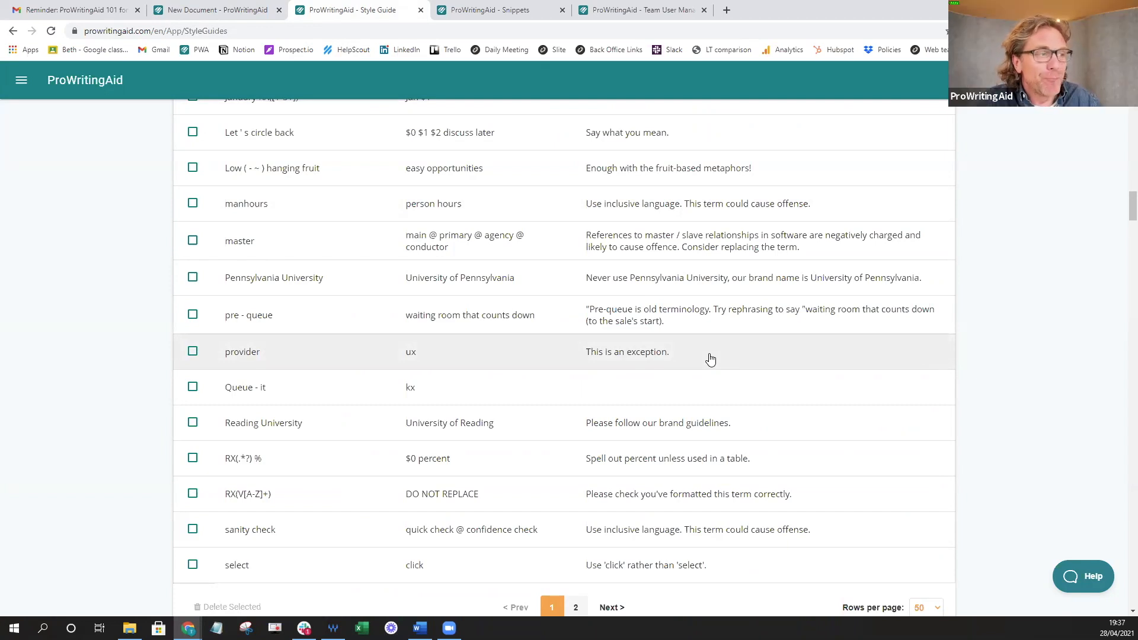
scroll(710, 359, "up", 1)
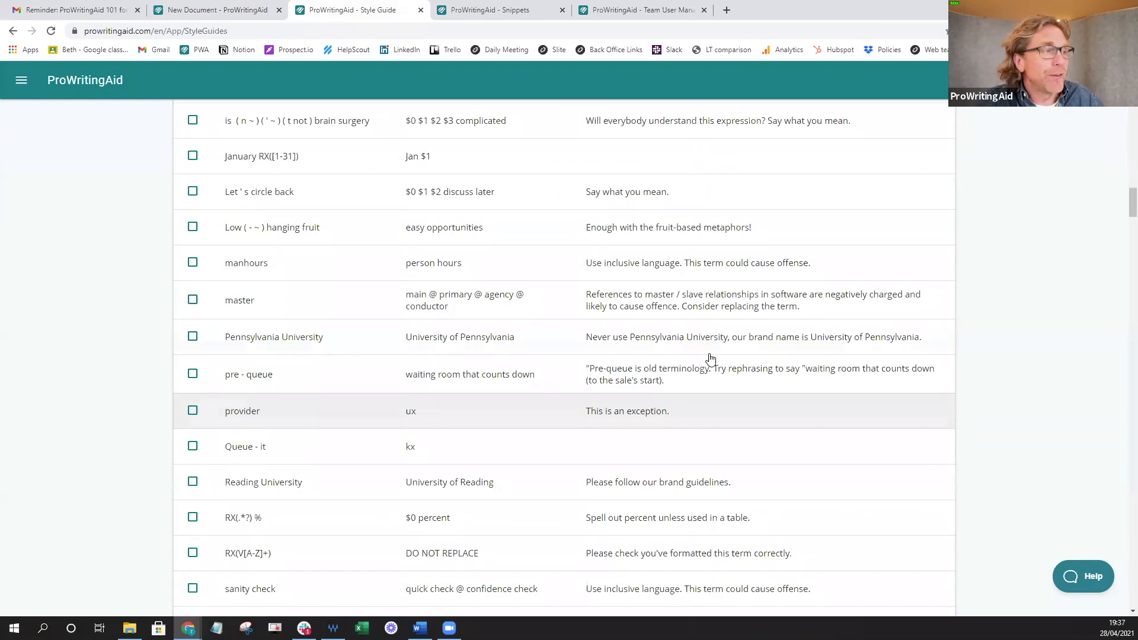
scroll(710, 359, "up", 10)
scroll(710, 368, "up", 7)
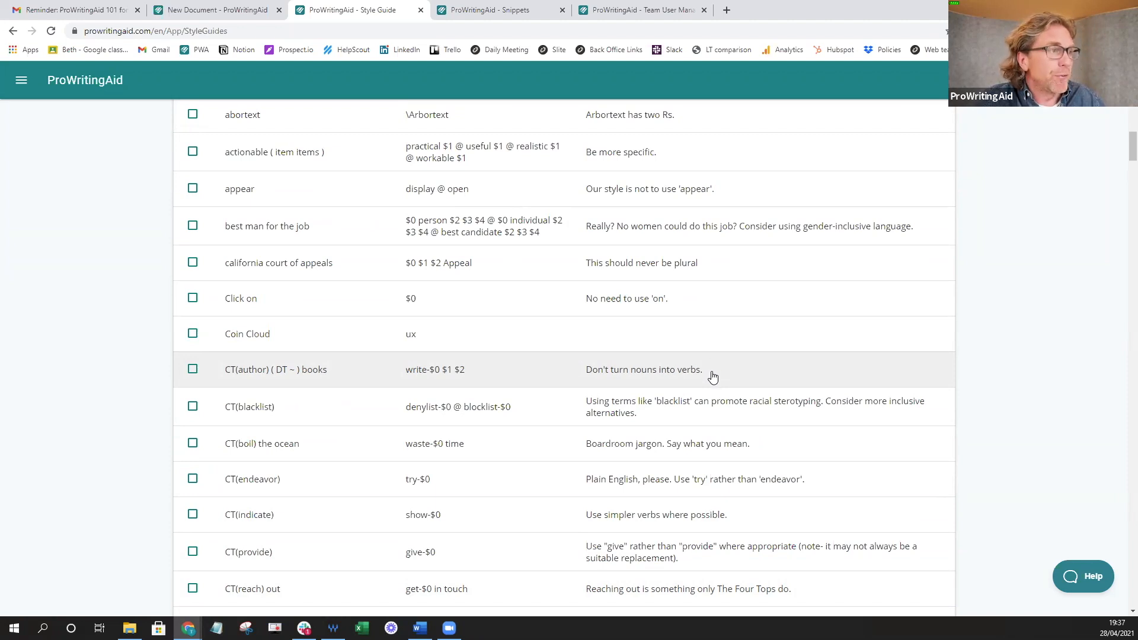
scroll(712, 373, "up", 5)
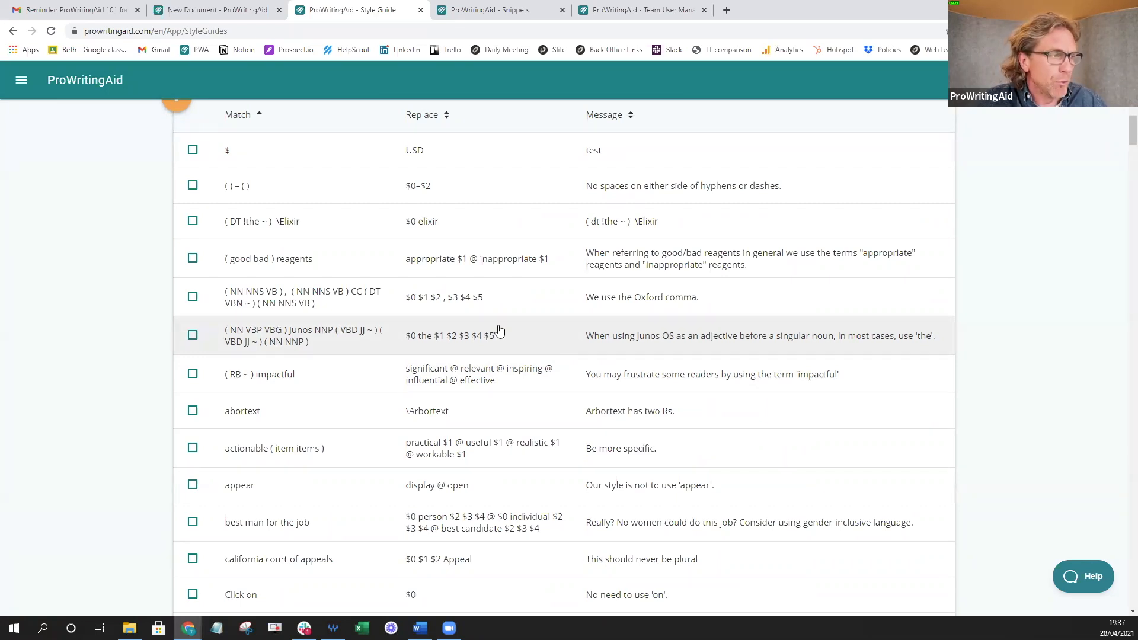
left_click(307, 303)
scroll(596, 401, "down", 1)
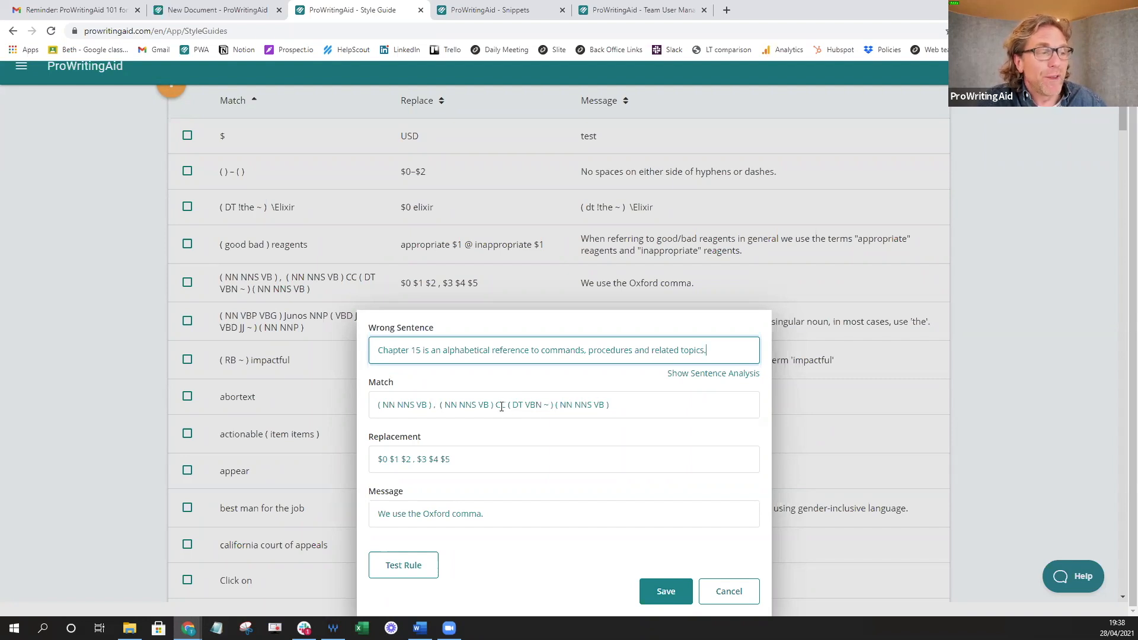
left_click(413, 459)
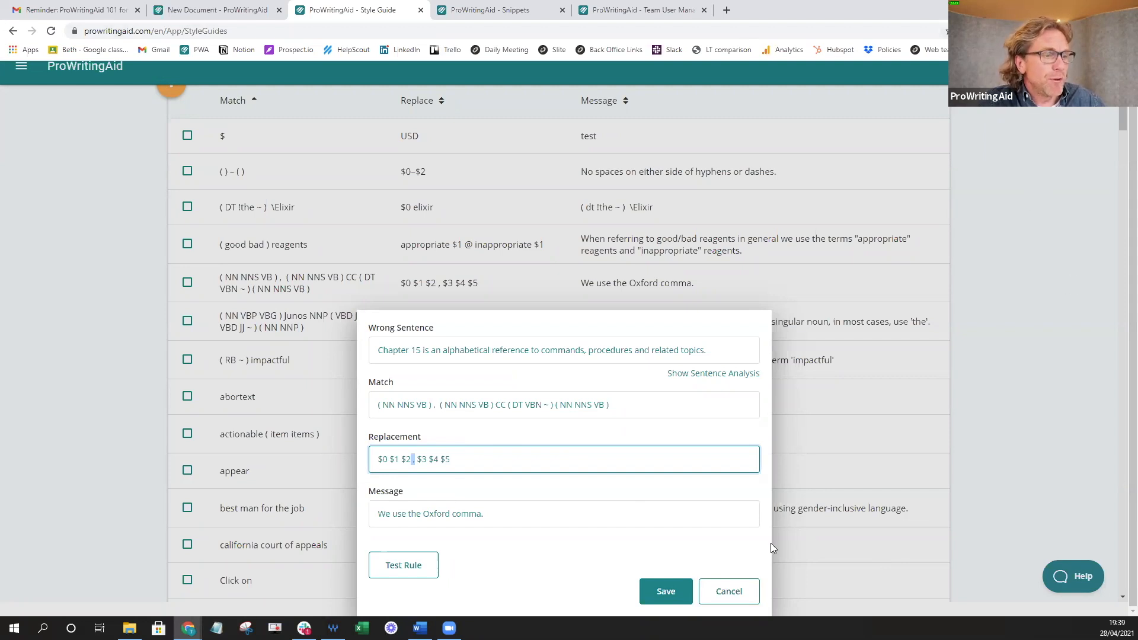
left_click(740, 590)
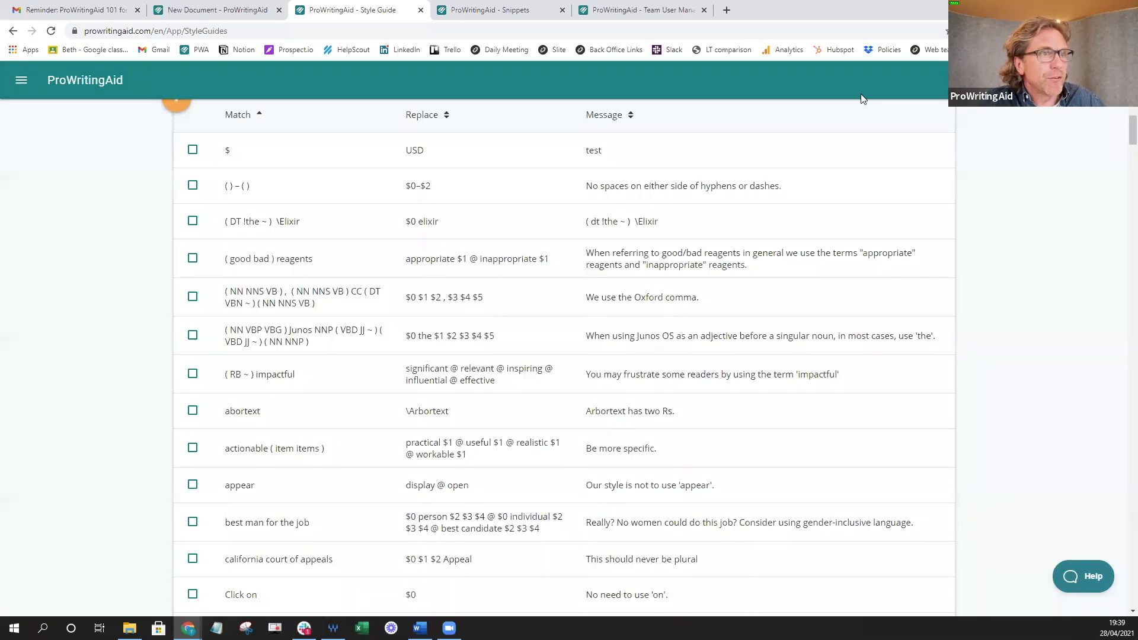
Switch to the Snippets page, open the "Welcome new users" snippet and examine its content and the shortcut "welcome_new_user".
double_click(898, 13)
left_click(684, 84)
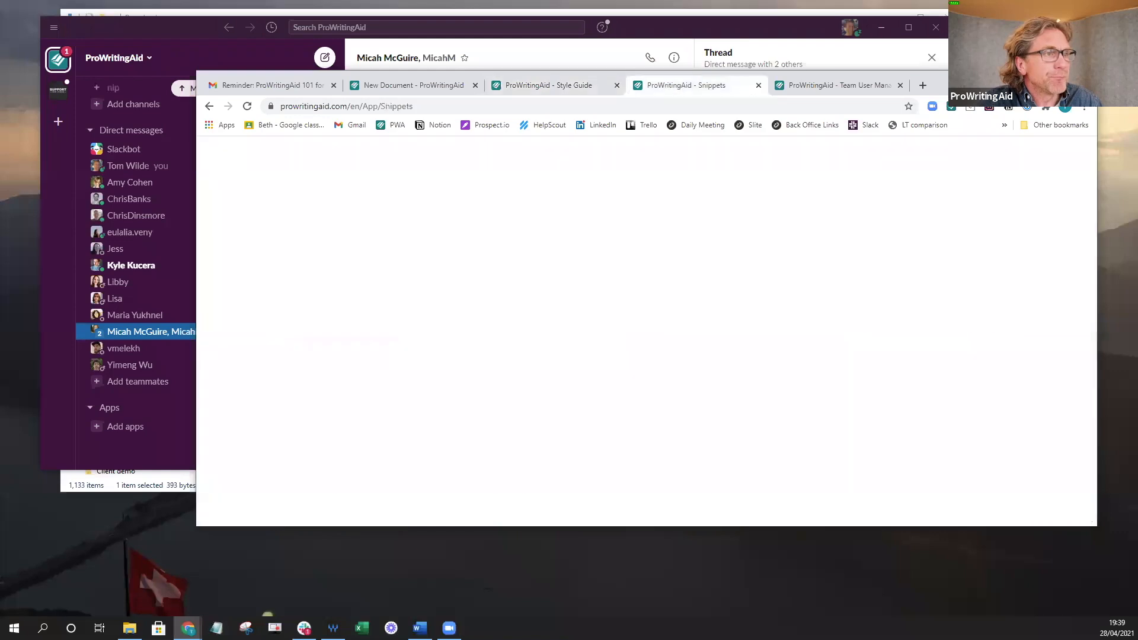
left_click(1055, 80)
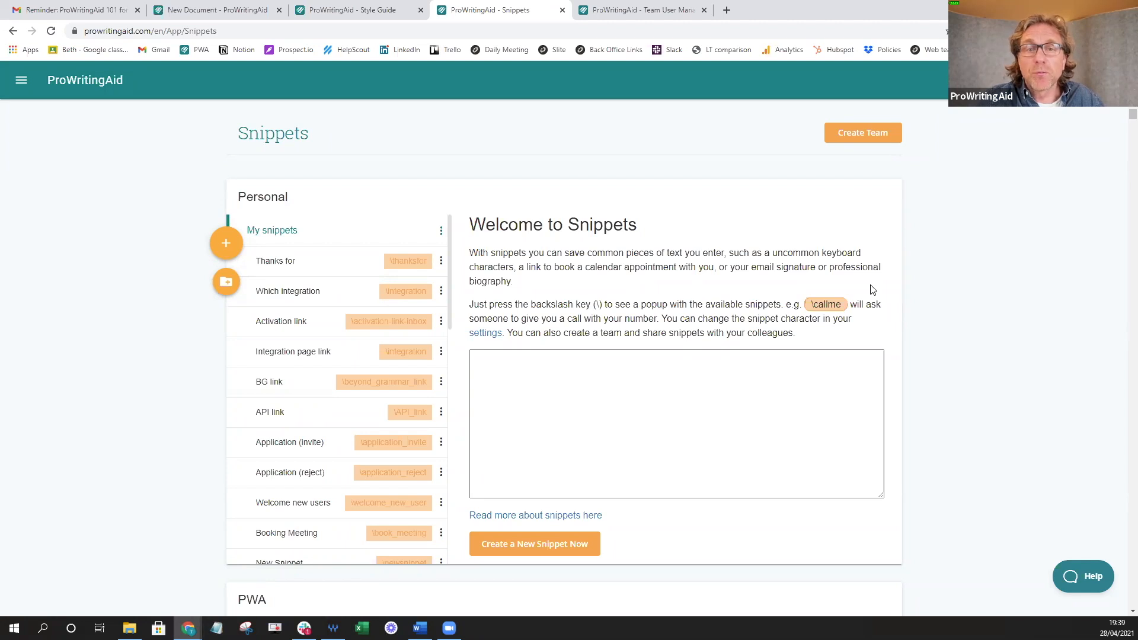
left_click(309, 508)
scroll(616, 415, "down", 2)
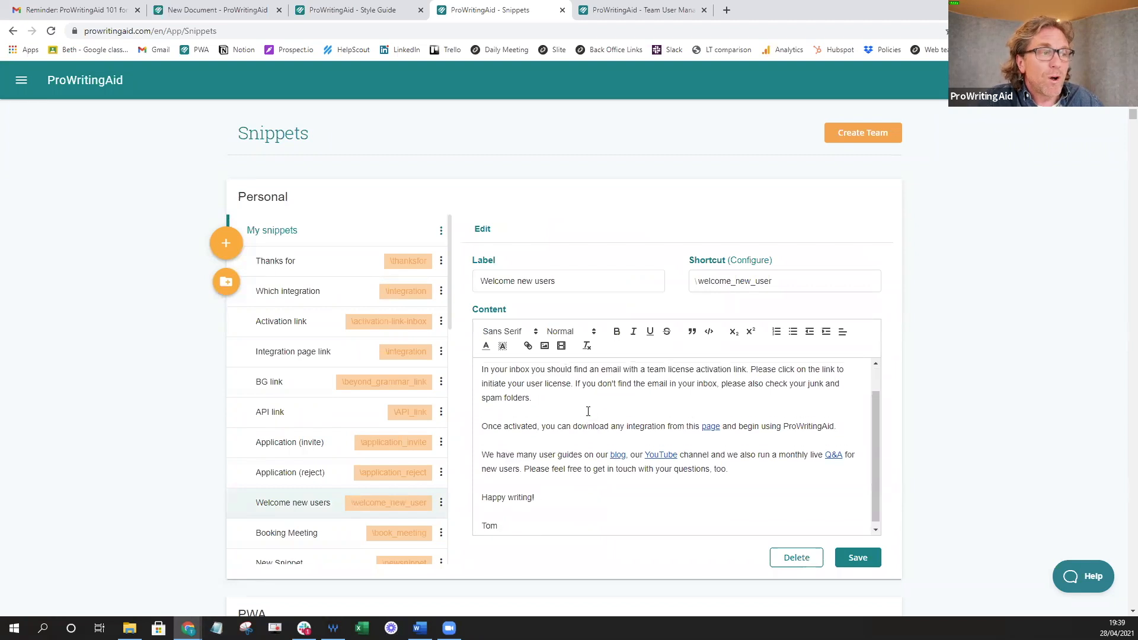
scroll(588, 411, "up", 1)
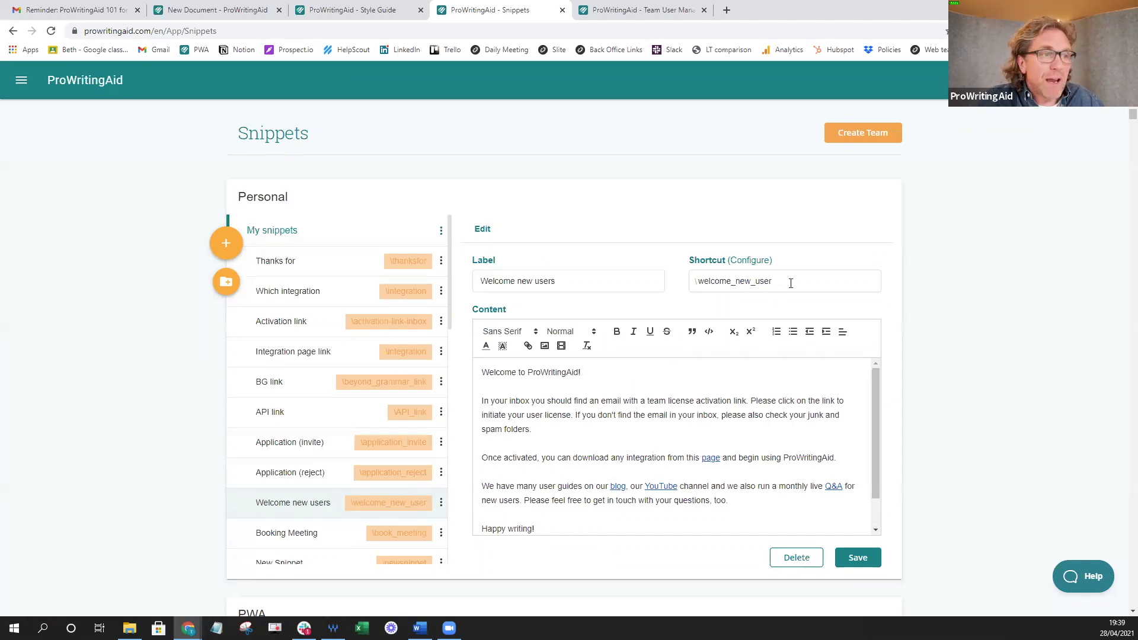
double_click(781, 279)
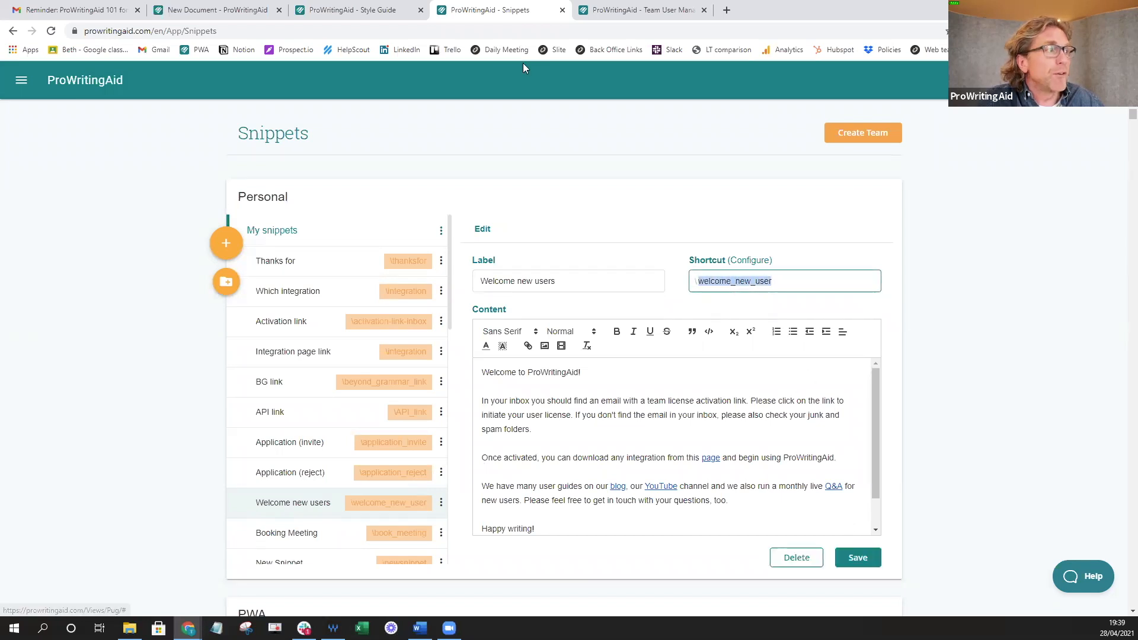
Insert the "Welcome new users" snippet through its shortcut below the University of Pennsylvania sentence in the web editor document.
left_click(240, 12)
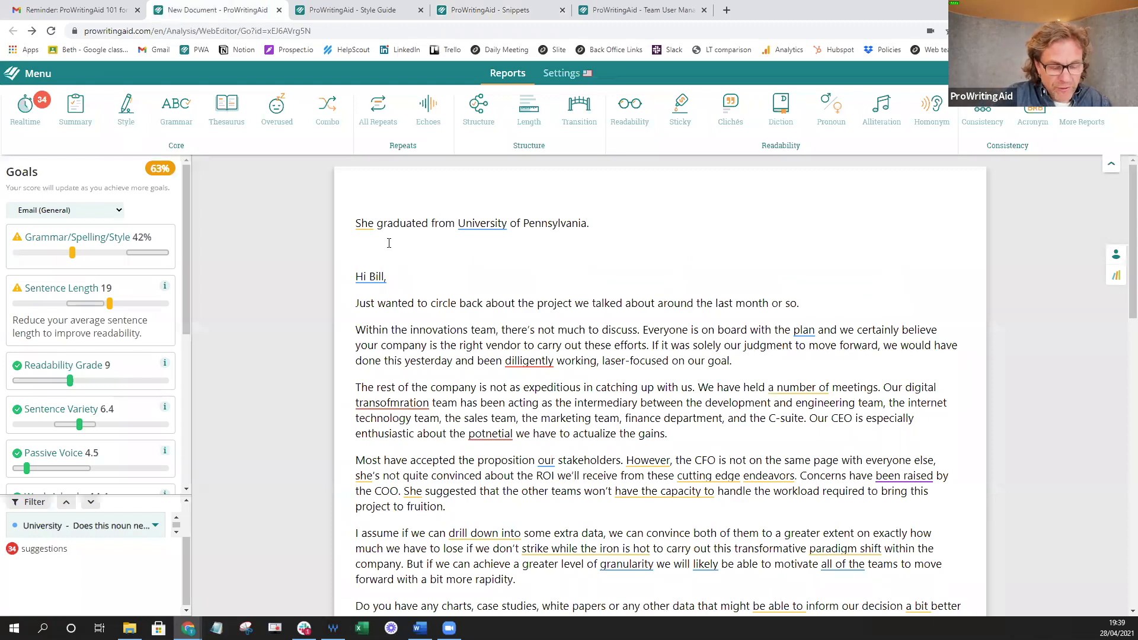
type("\\we")
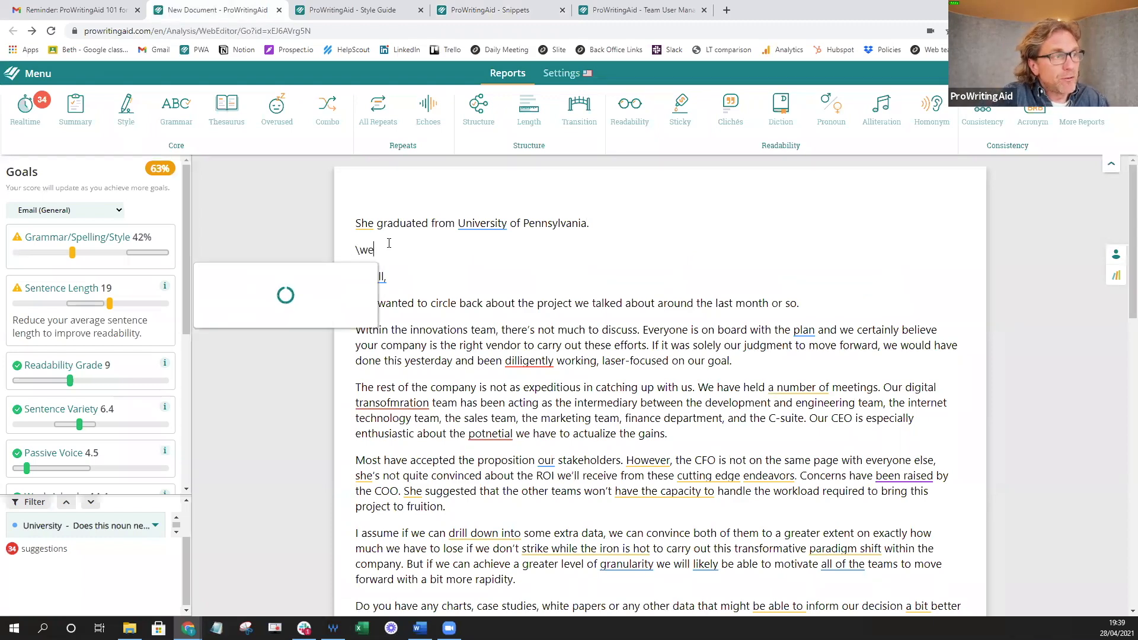
type("l")
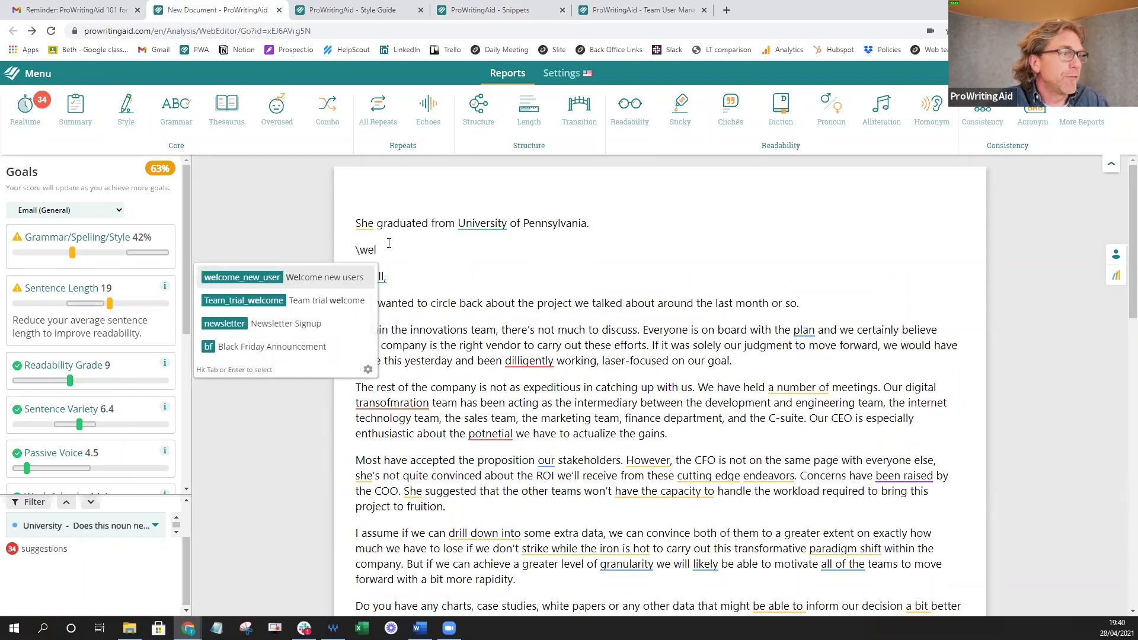
left_click(328, 278)
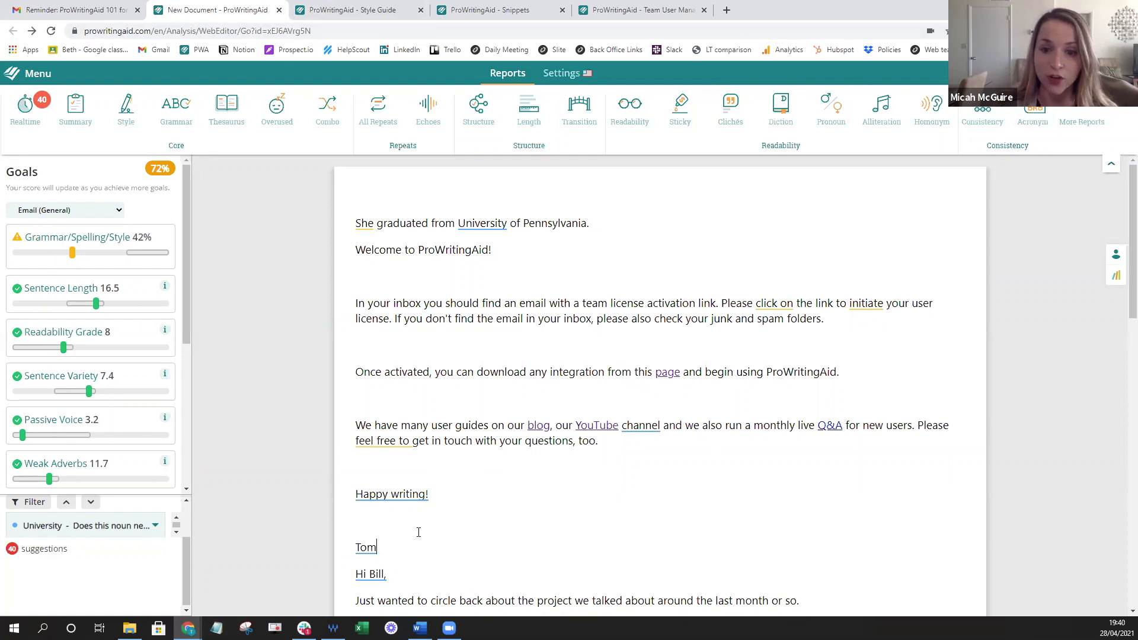
Delete the University of Pennsylvania sentence, the inserted welcome snippet and the remaining blank line above the email's greeting.
left_click_drag(385, 545, 347, 286)
left_click_drag(338, 184, 339, 185)
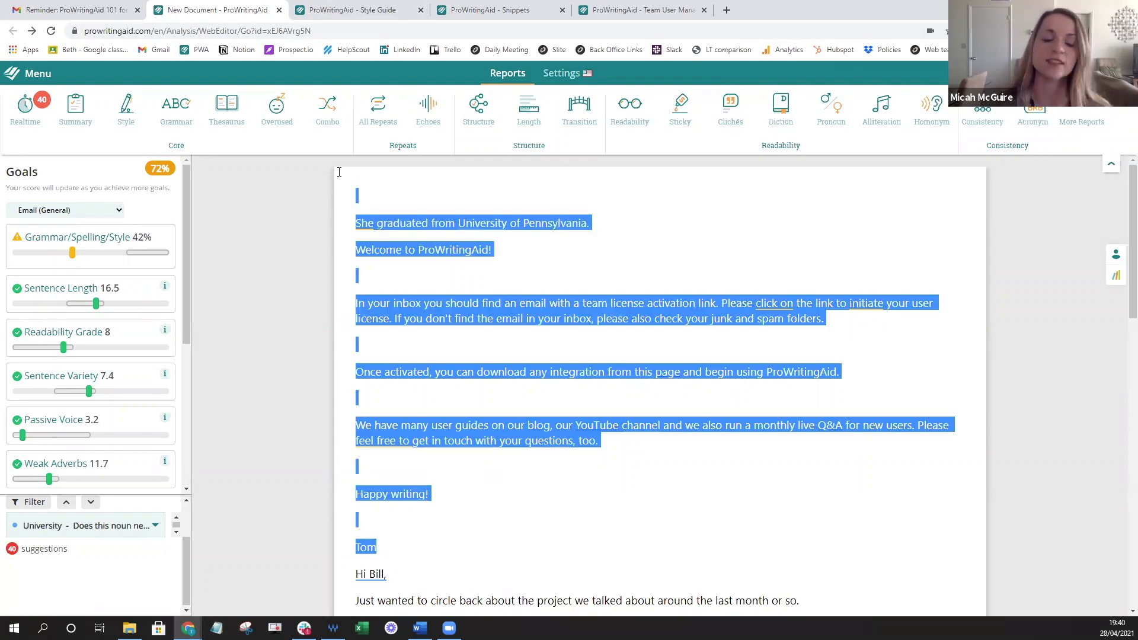
key("BackSpace")
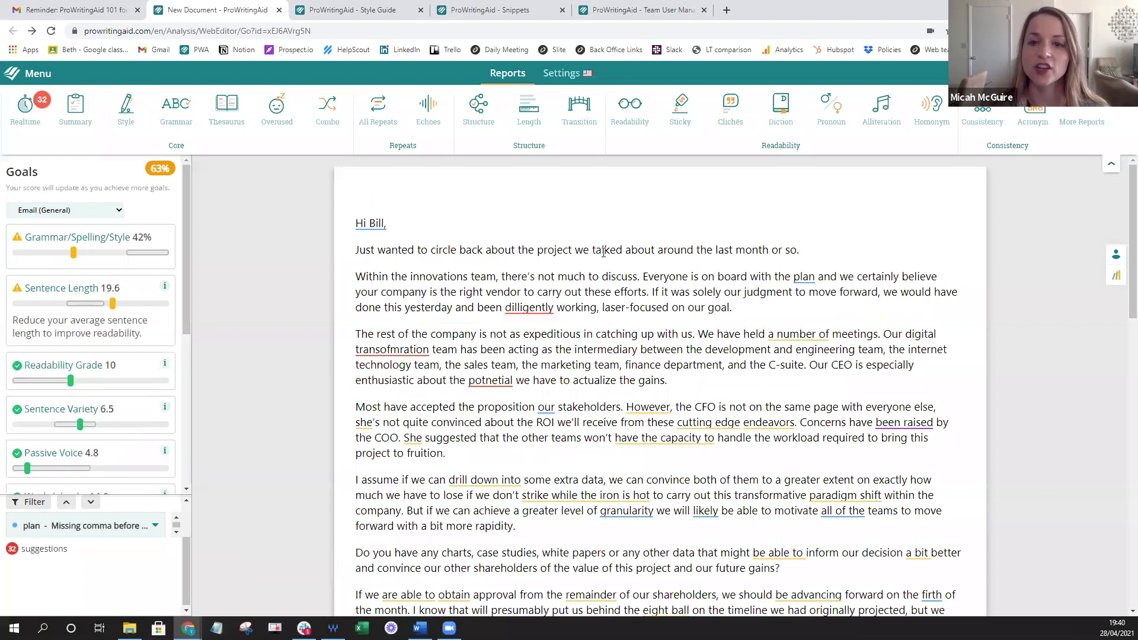
key("Delete")
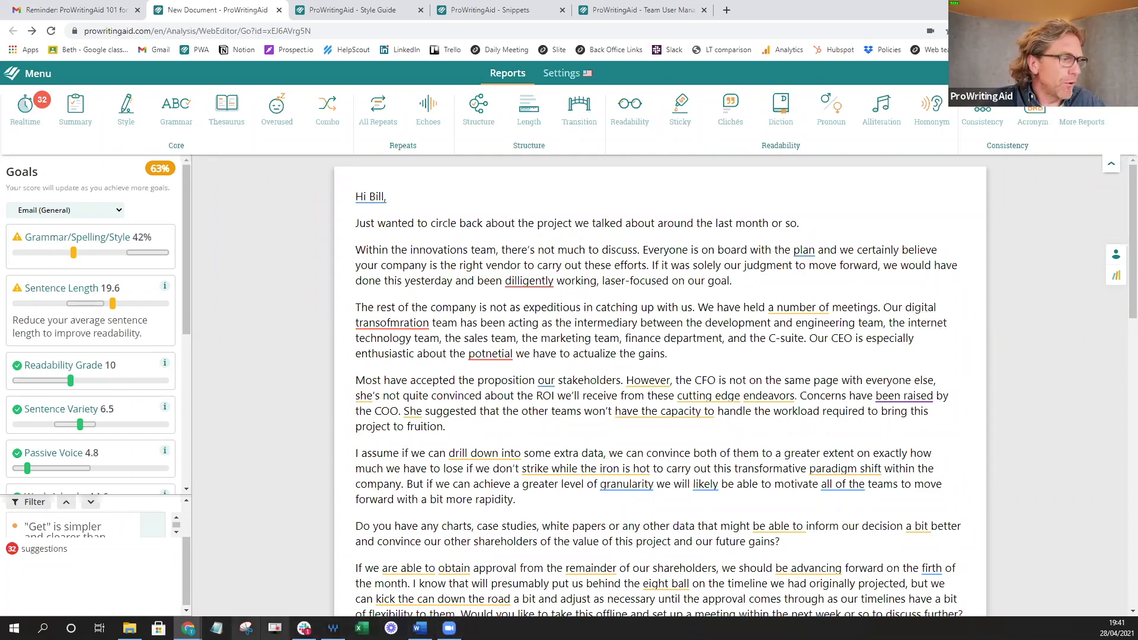
Switch to the Gmail draft and try to look up synonyms for the word "catching" in the third paragraph.
left_click(86, 12)
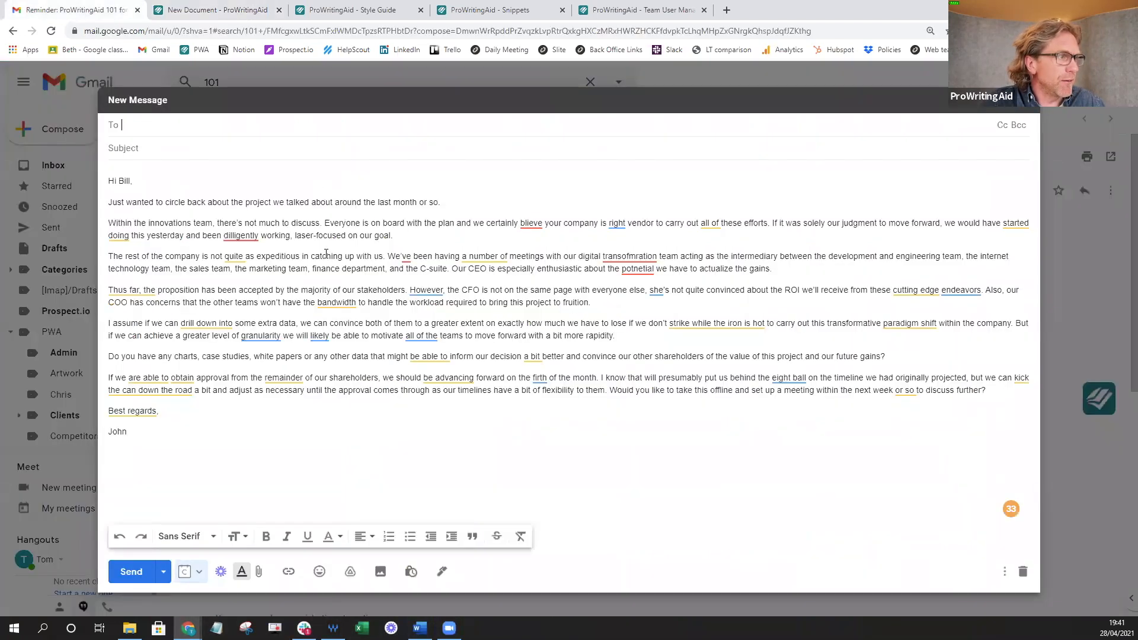
double_click(326, 256)
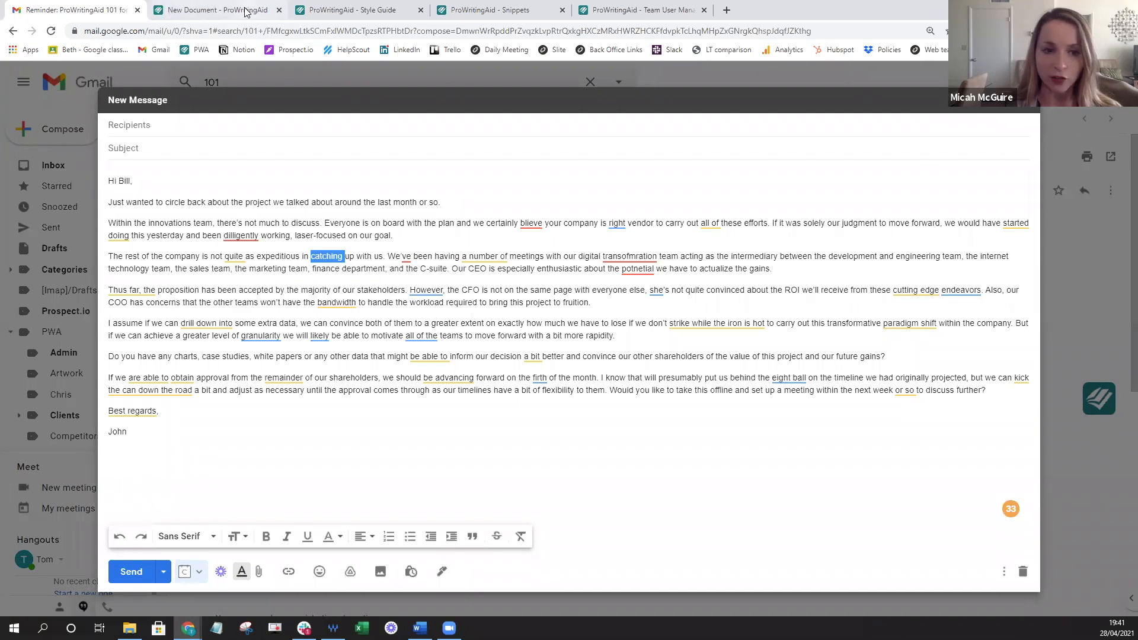
left_click(318, 257)
double_click(318, 256)
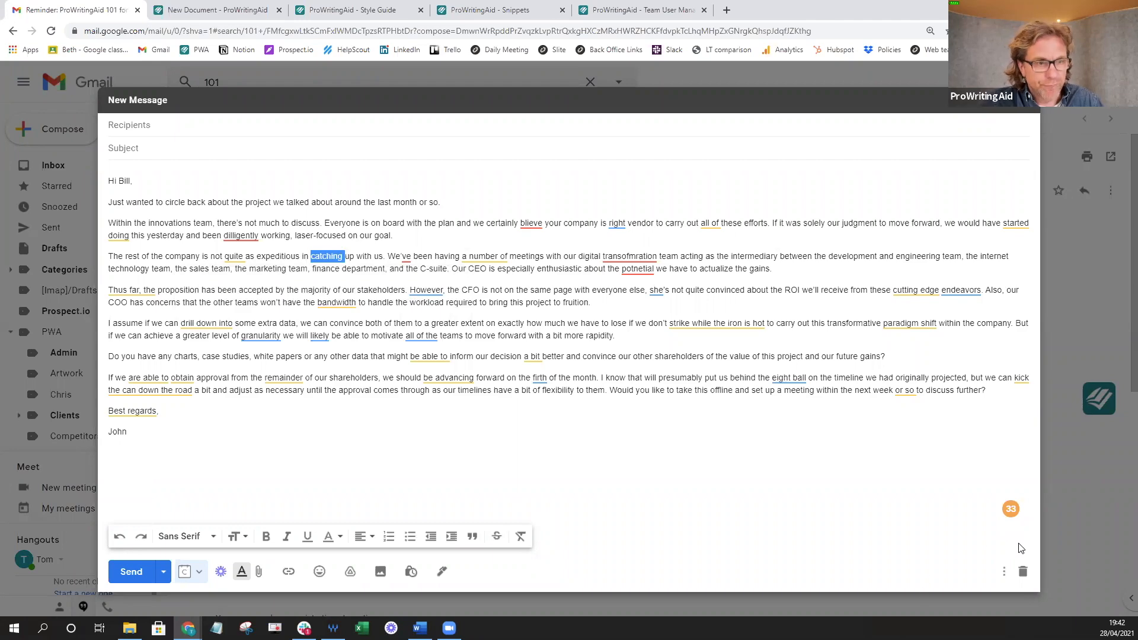
Open the Gmail draft in the full ProWritingAid editor, look up synonyms for "team" and close the editor.
left_click(1010, 510)
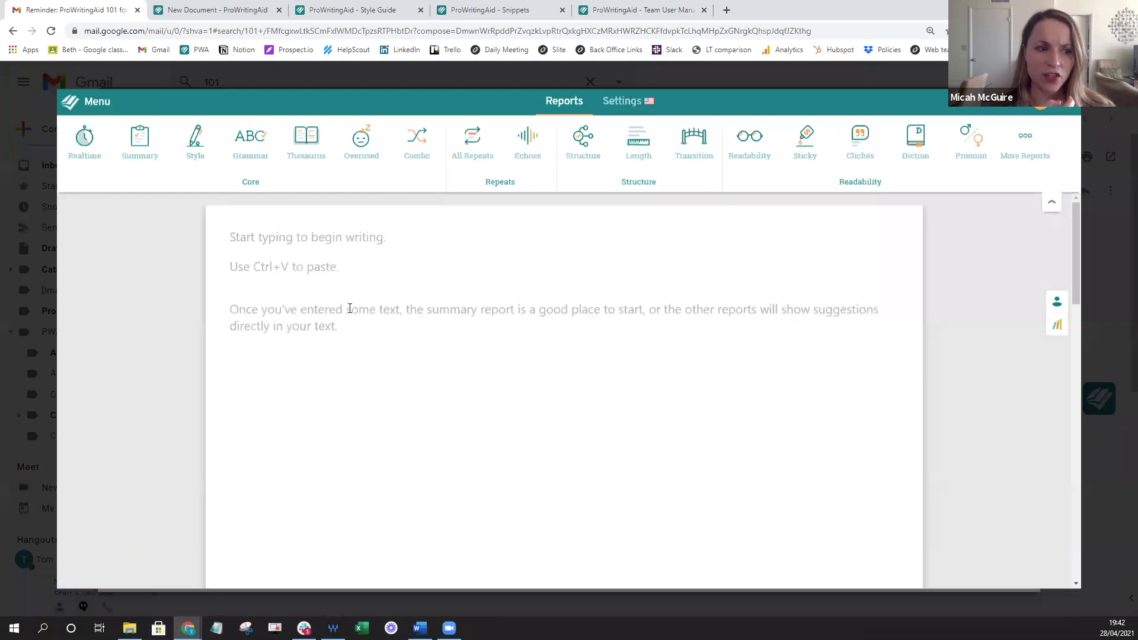
double_click(371, 295)
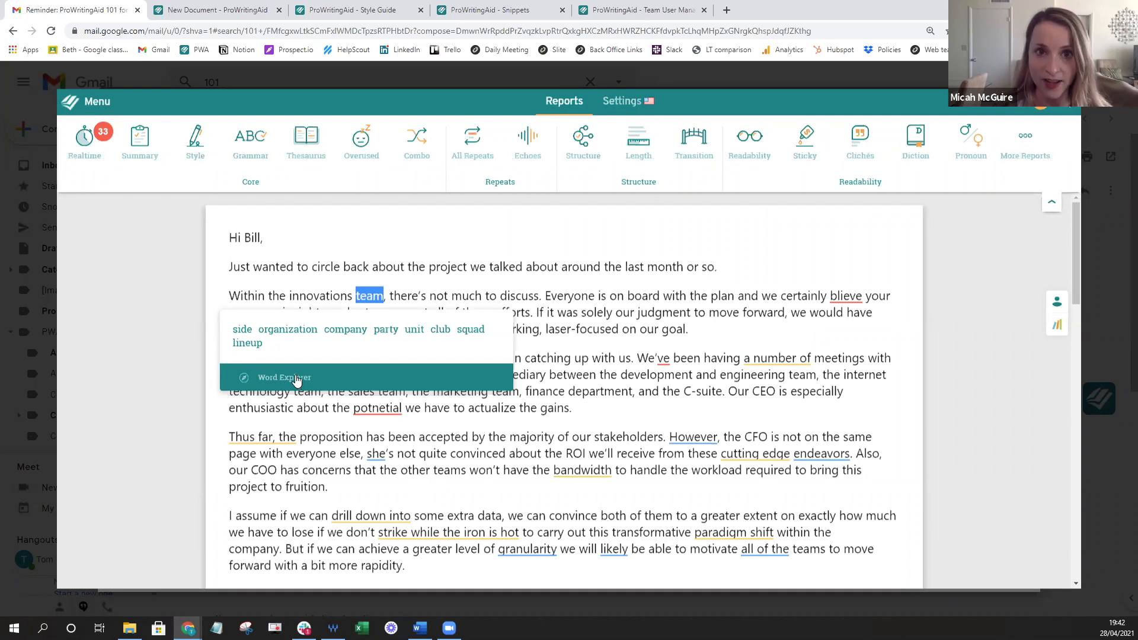
left_click(303, 57)
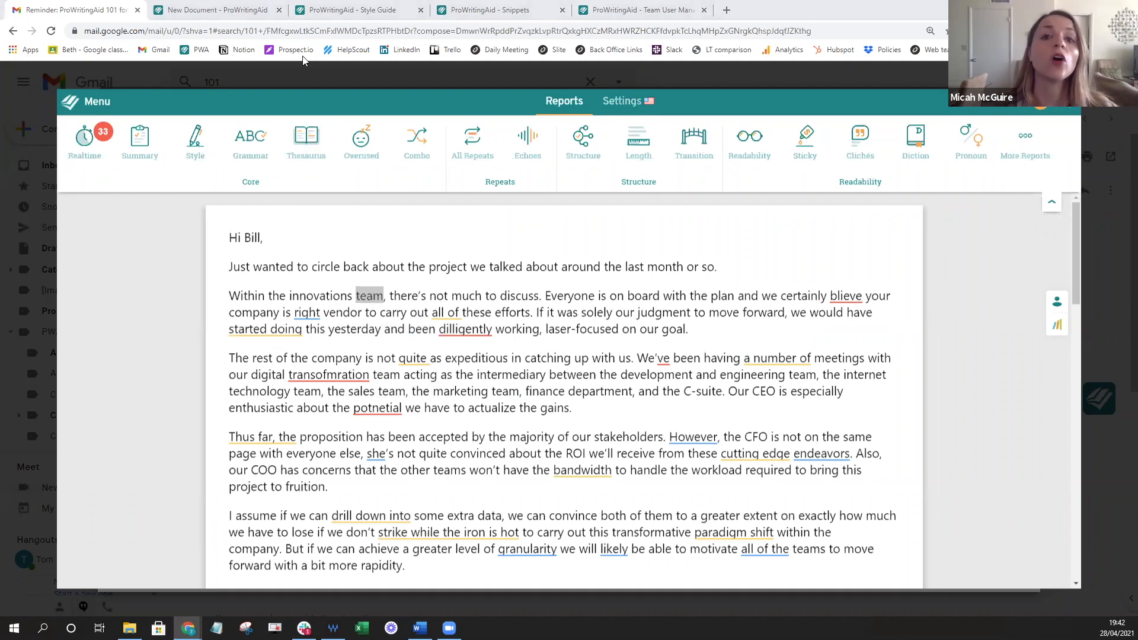
left_click(303, 73)
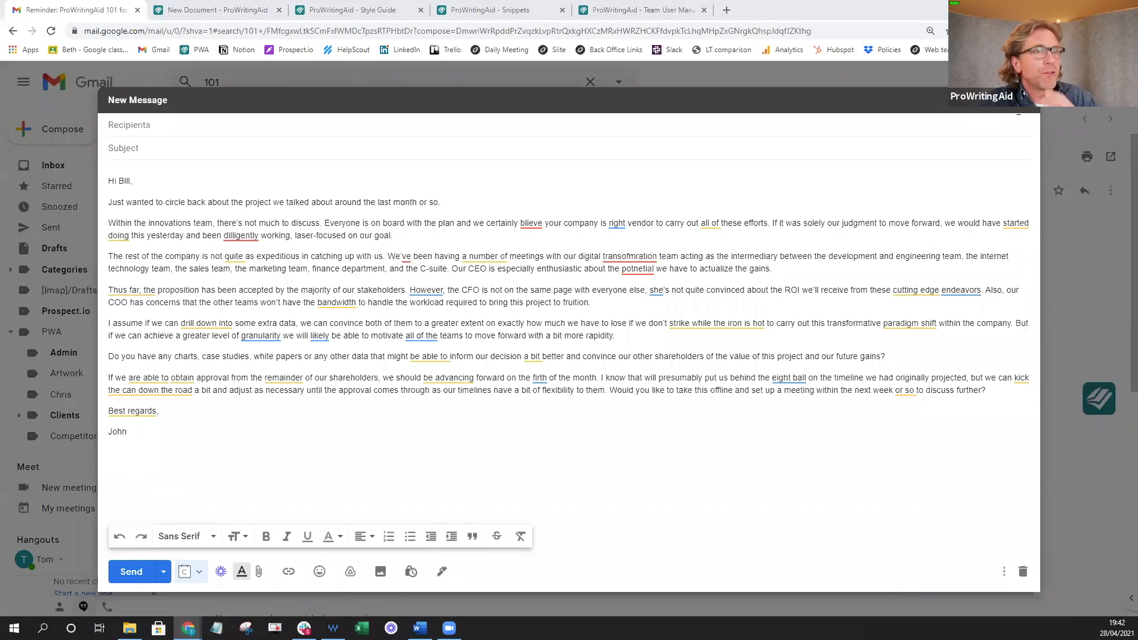
Go from the Style Guides page to the Term Base page, find the "personal" section and examine its terms, statuses and descriptions.
left_click(246, 14)
left_click(300, 14)
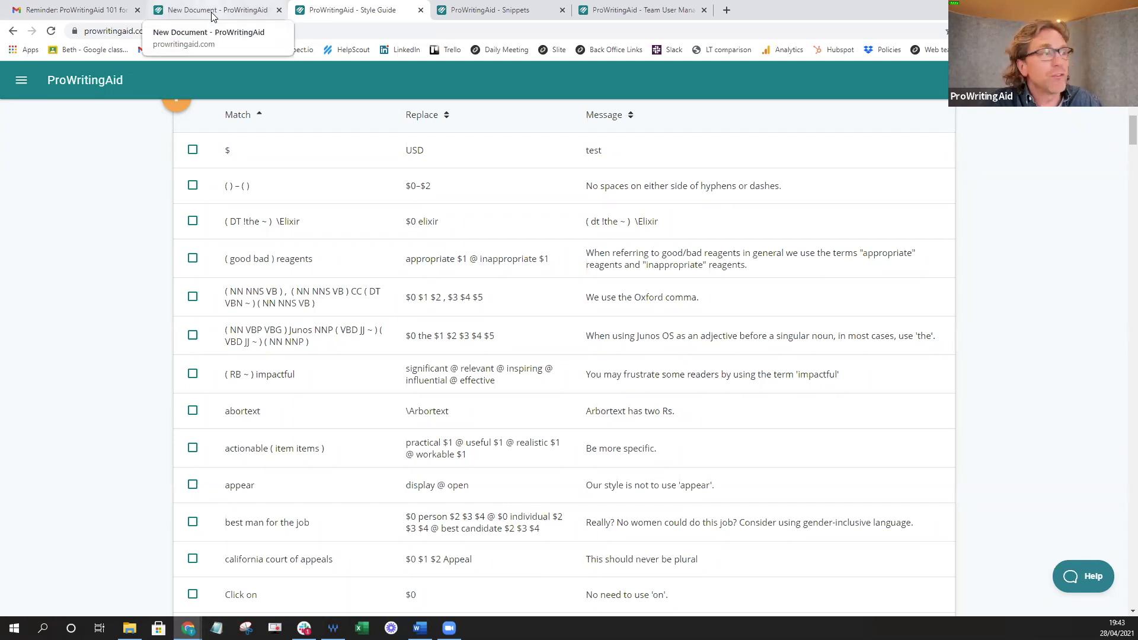
left_click(23, 81)
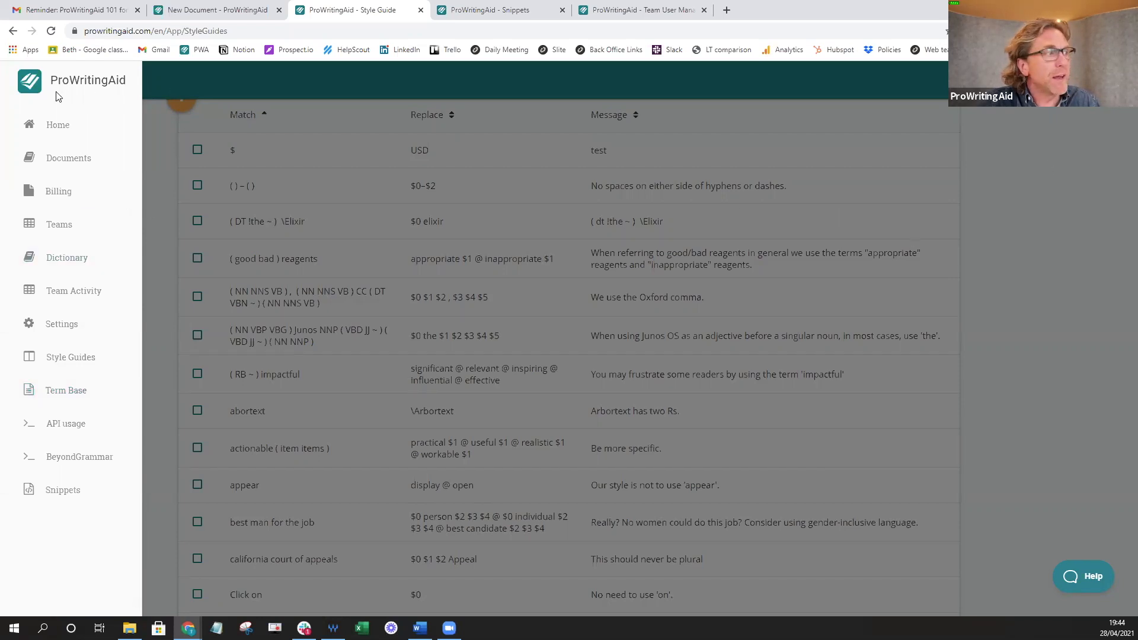
left_click(75, 395)
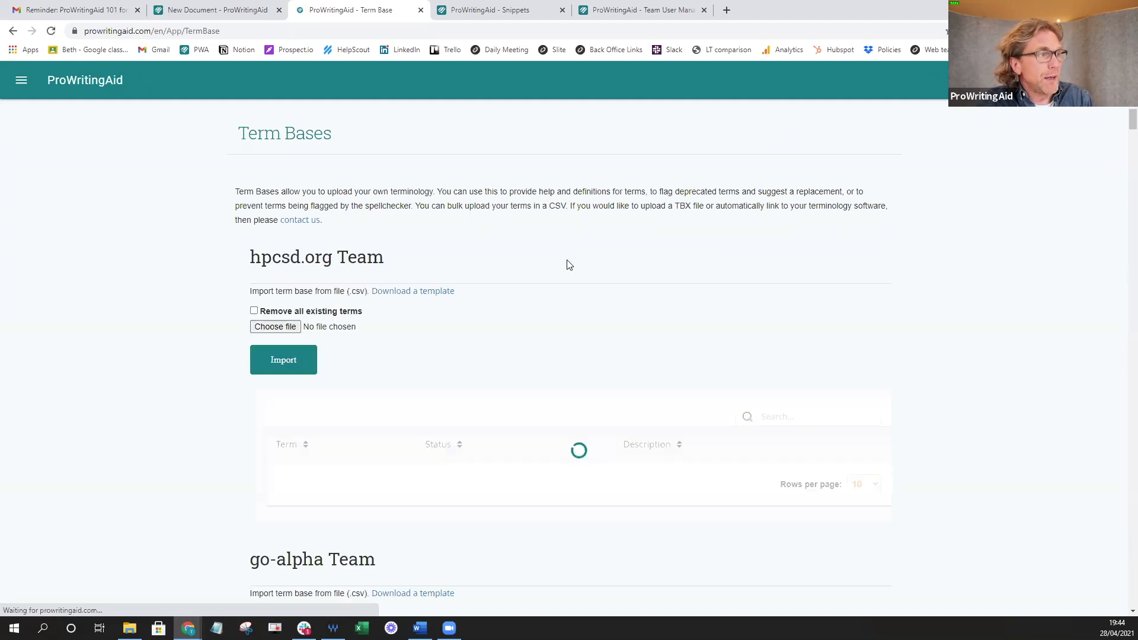
key("ctrl+f")
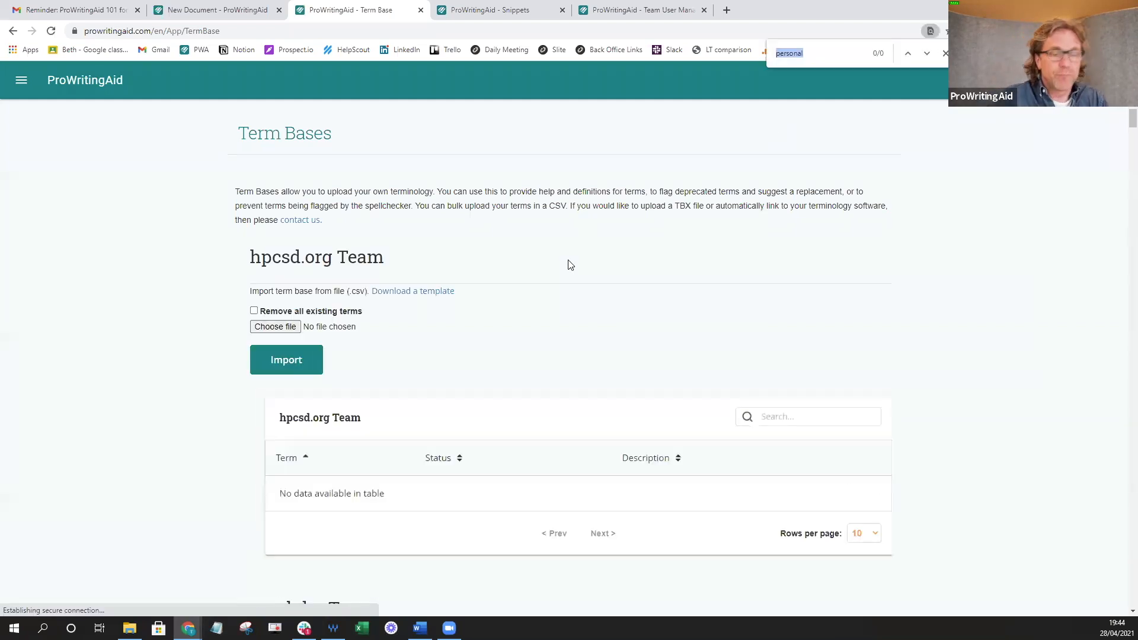
key("Return")
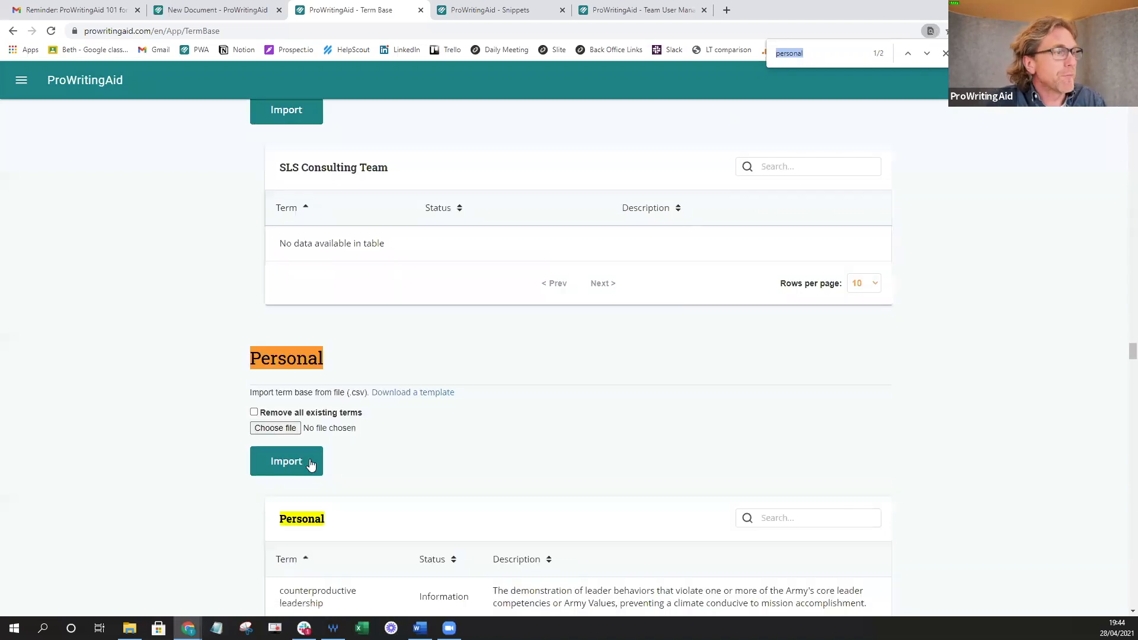
scroll(335, 408, "down", 4)
scroll(337, 274, "up", 1)
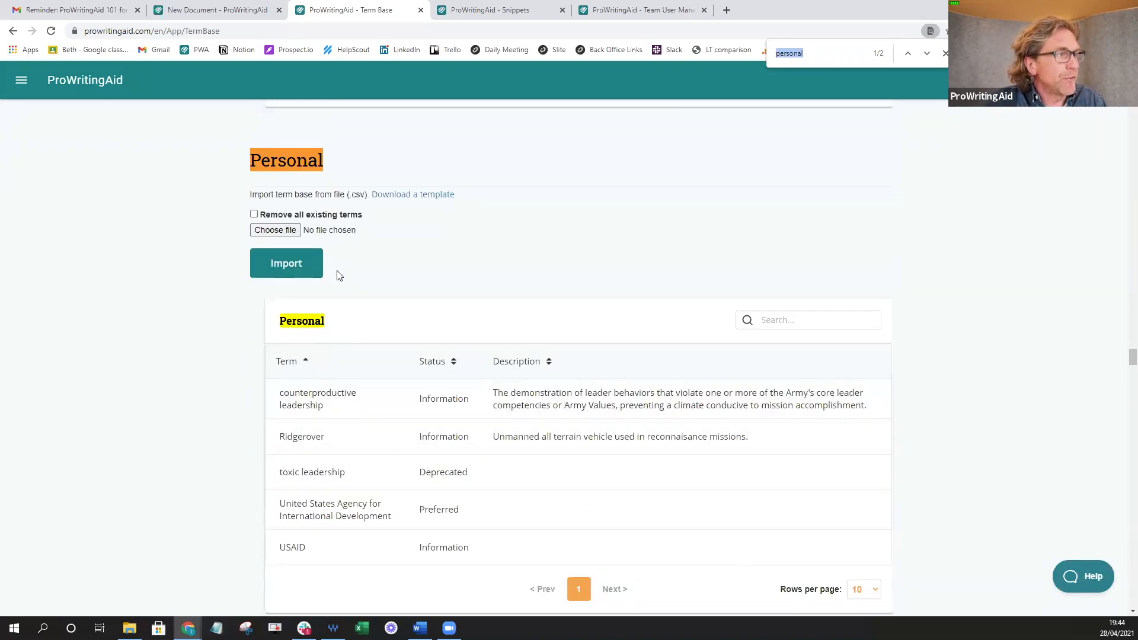
left_click(945, 54)
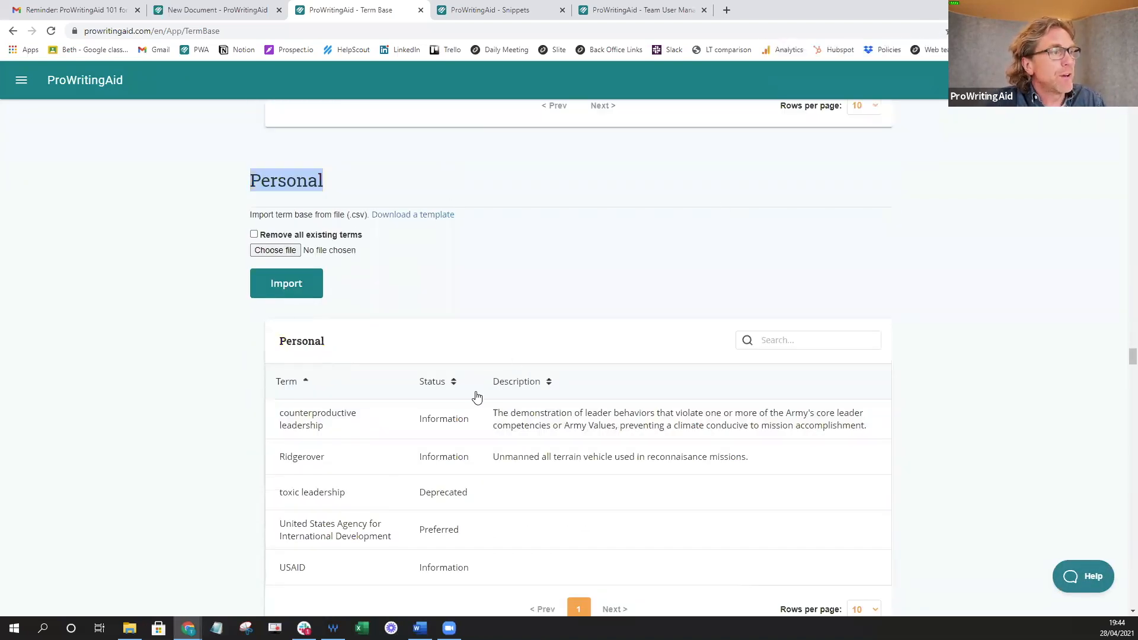
Find the PWA Team section of the Term Base page, download its import template and open the downloaded file in Excel.
scroll(475, 403, "down", 3)
scroll(415, 407, "down", 4)
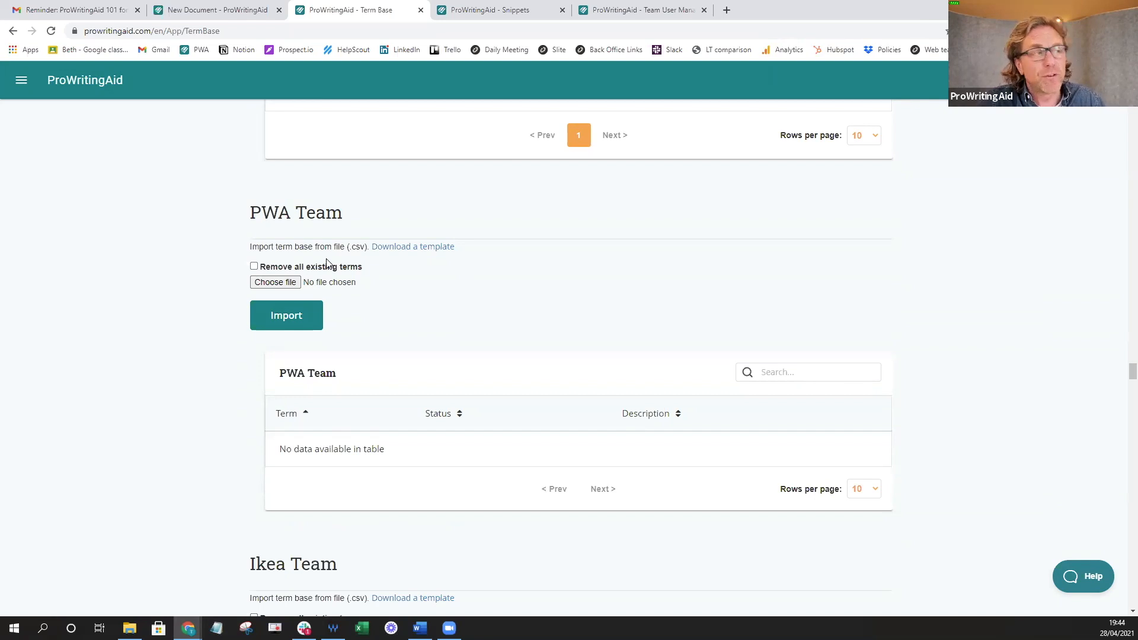
left_click(403, 249)
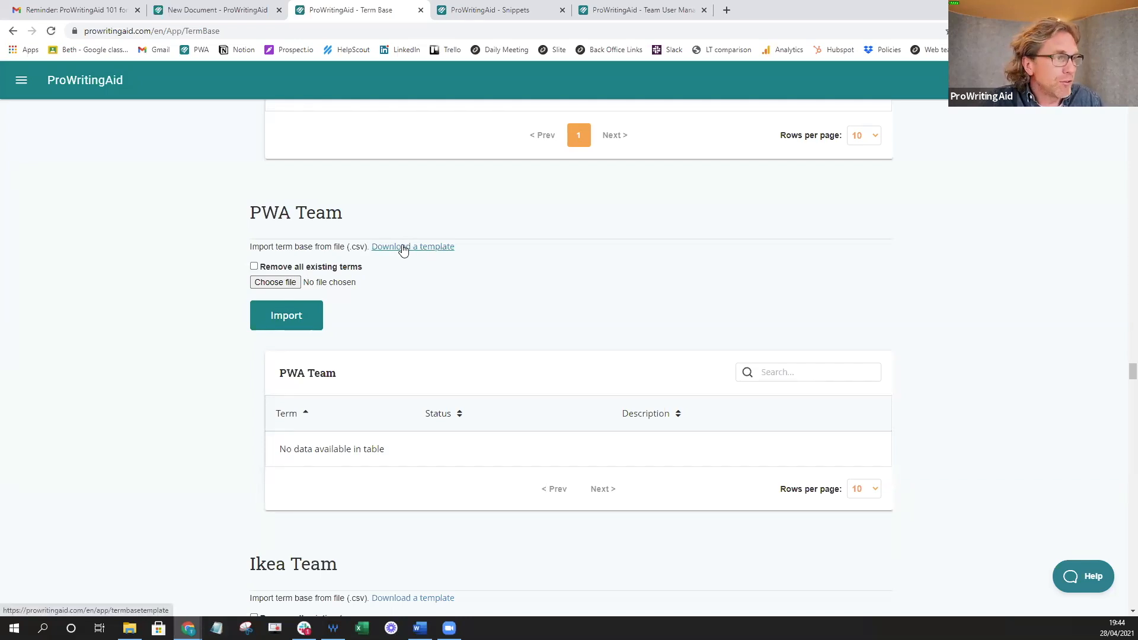
left_click(59, 600)
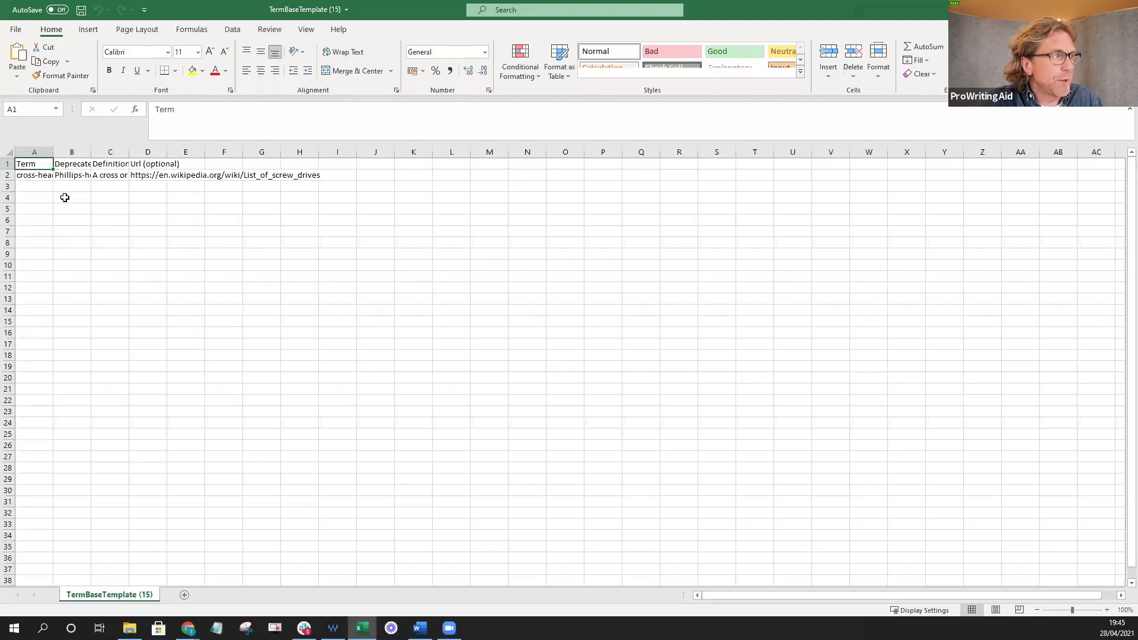
Fit all column widths of the term base template to their contents and select cell A3 below the sample term.
left_click(8, 152)
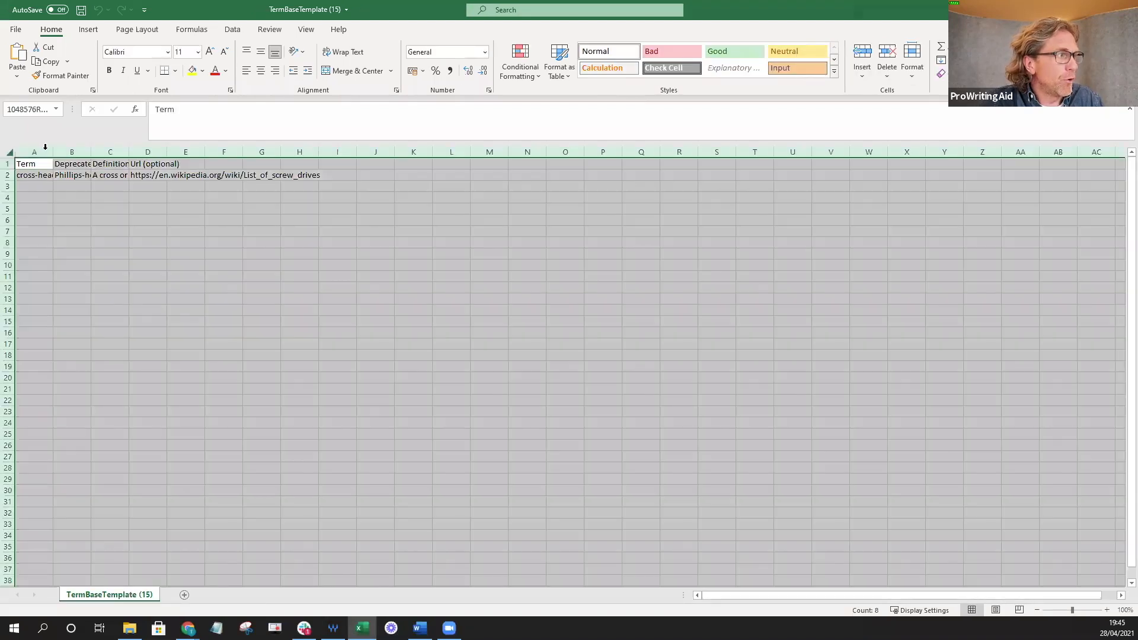
left_click_drag(52, 152, 109, 151)
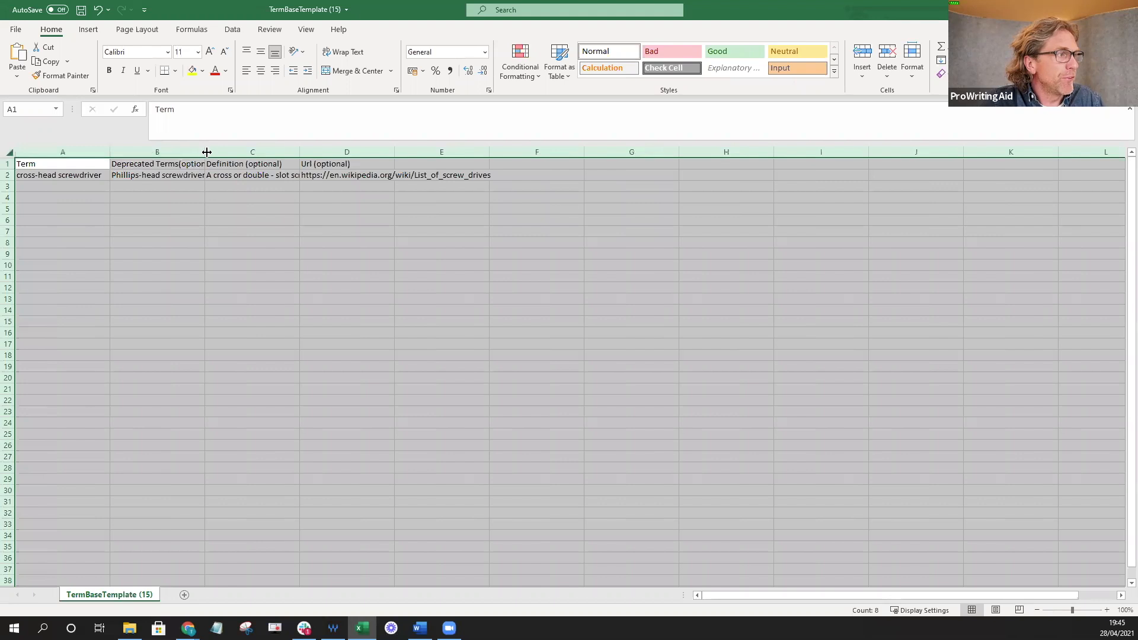
double_click(110, 151)
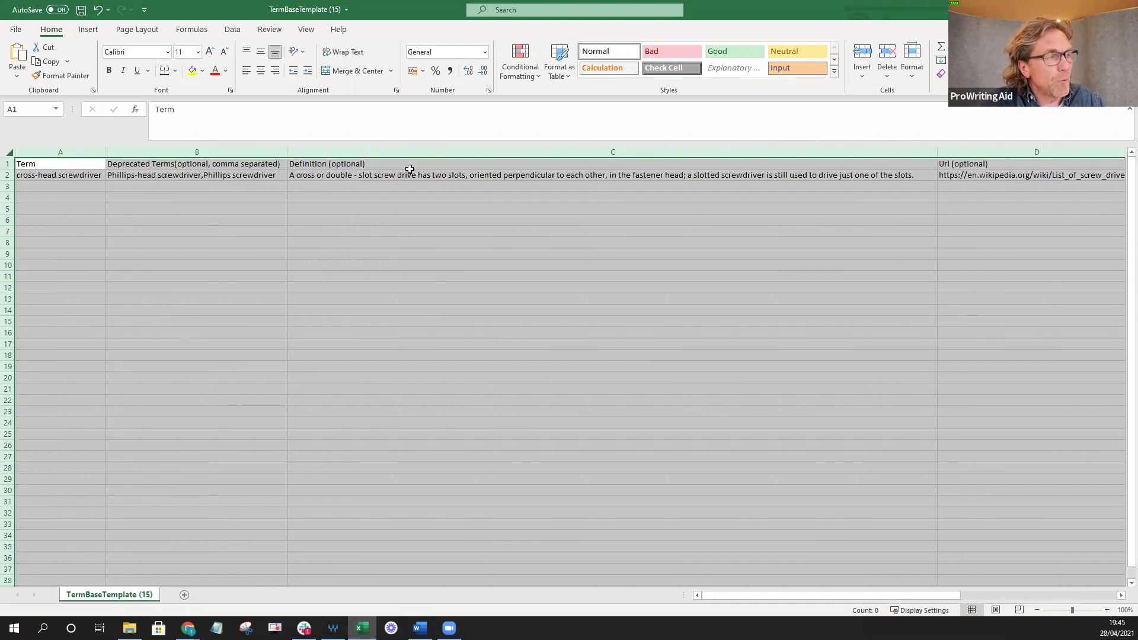
left_click(56, 187)
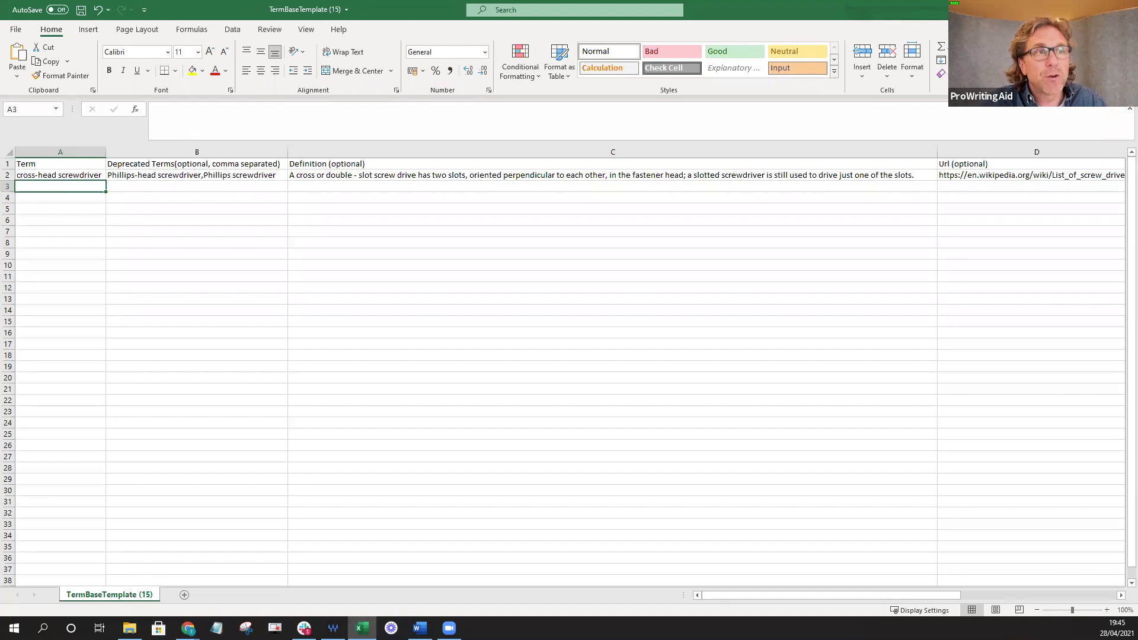
Return from Excel to the browser and switch to the email document in the ProWritingAid web editor.
key("alt+Tab")
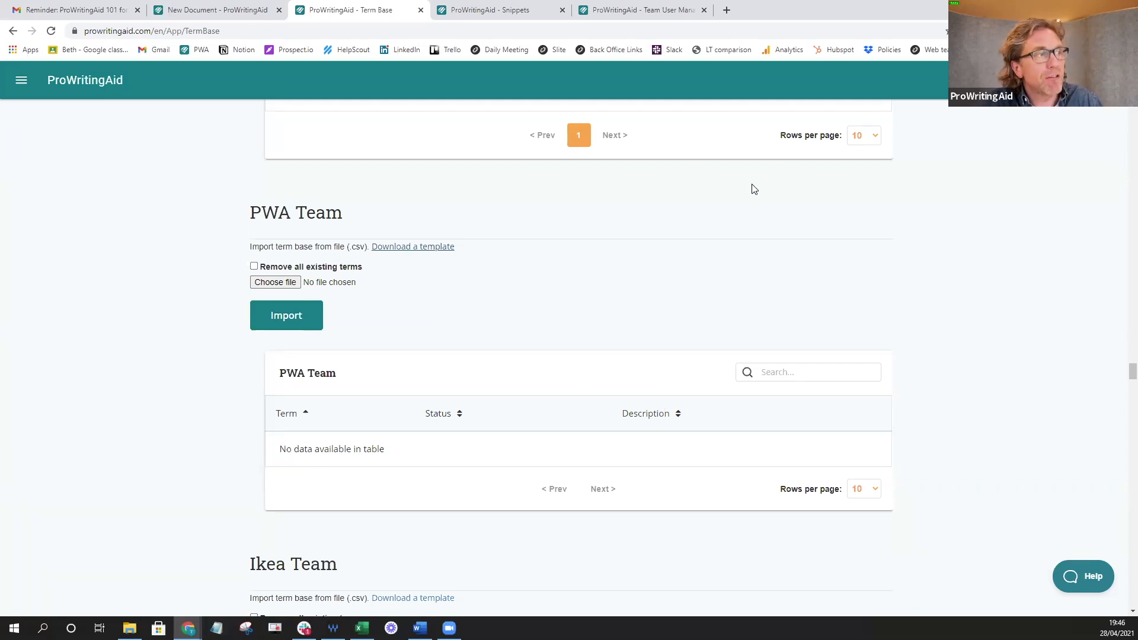
left_click(209, 8)
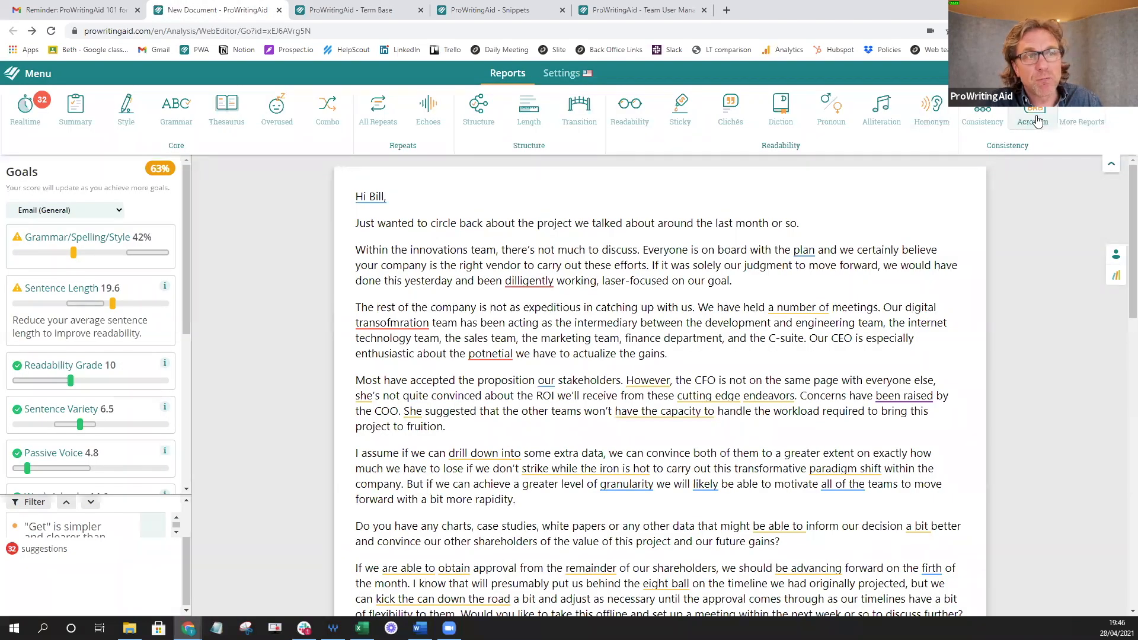